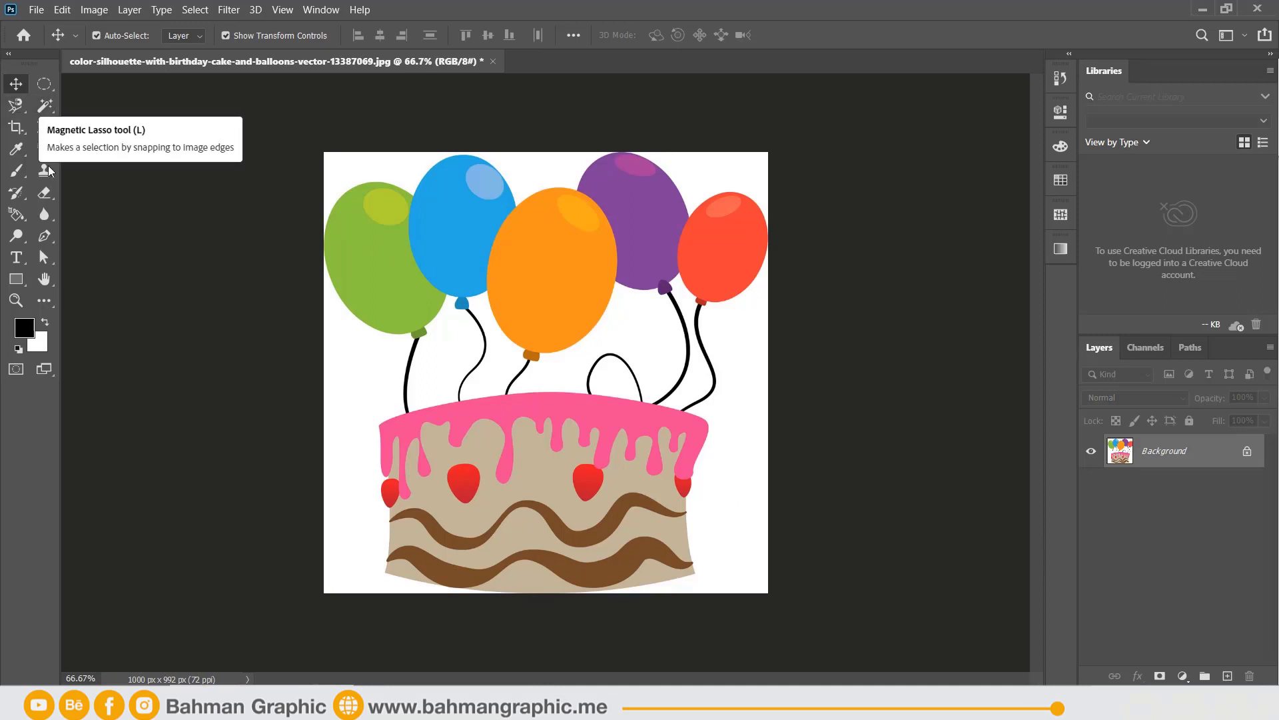
Step: Switch to the standard Eraser tool from the toolbar's eraser group
click(45, 195)
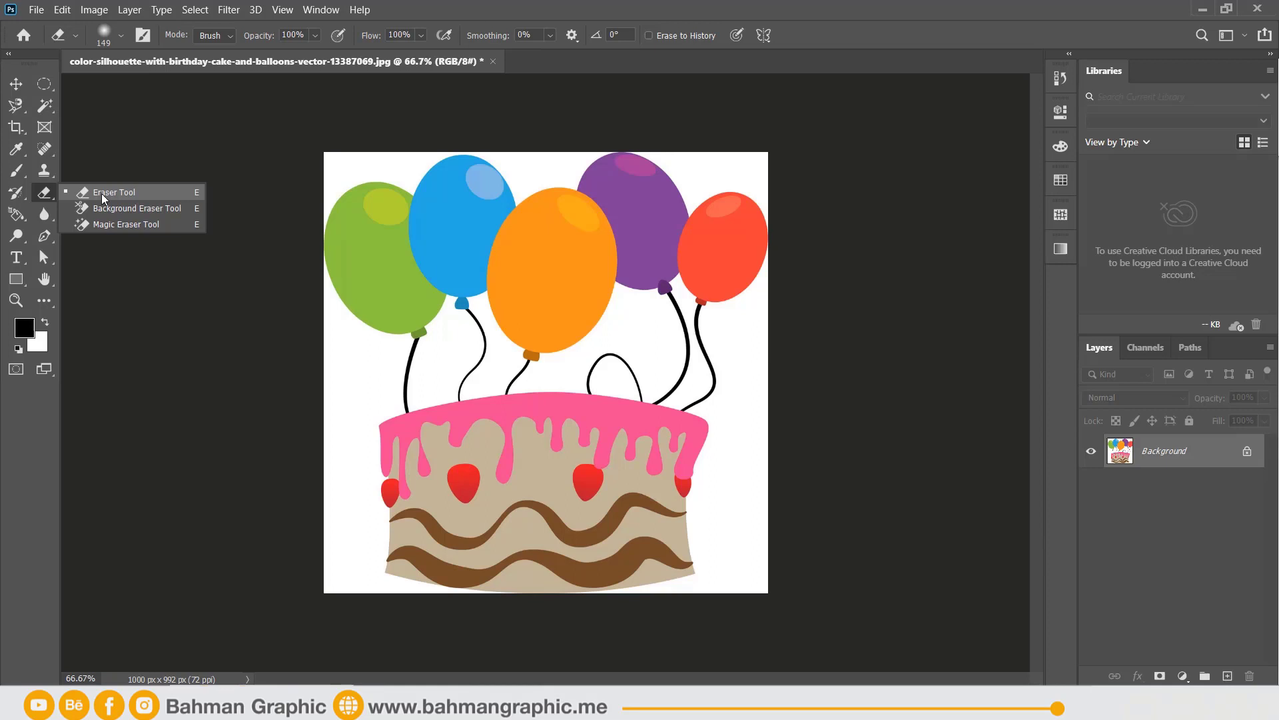
Step: Unlock the Background into Layer 0 and erase the cake's bottom strip
click(103, 198)
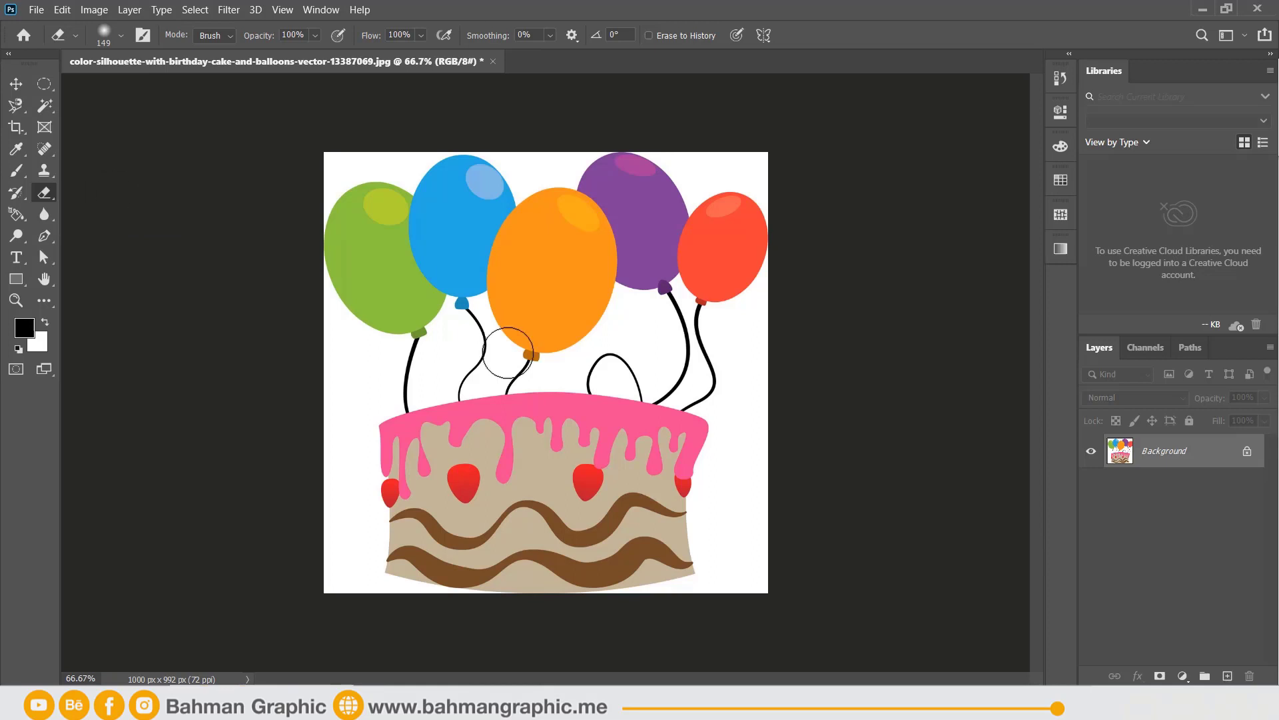
click(1247, 452)
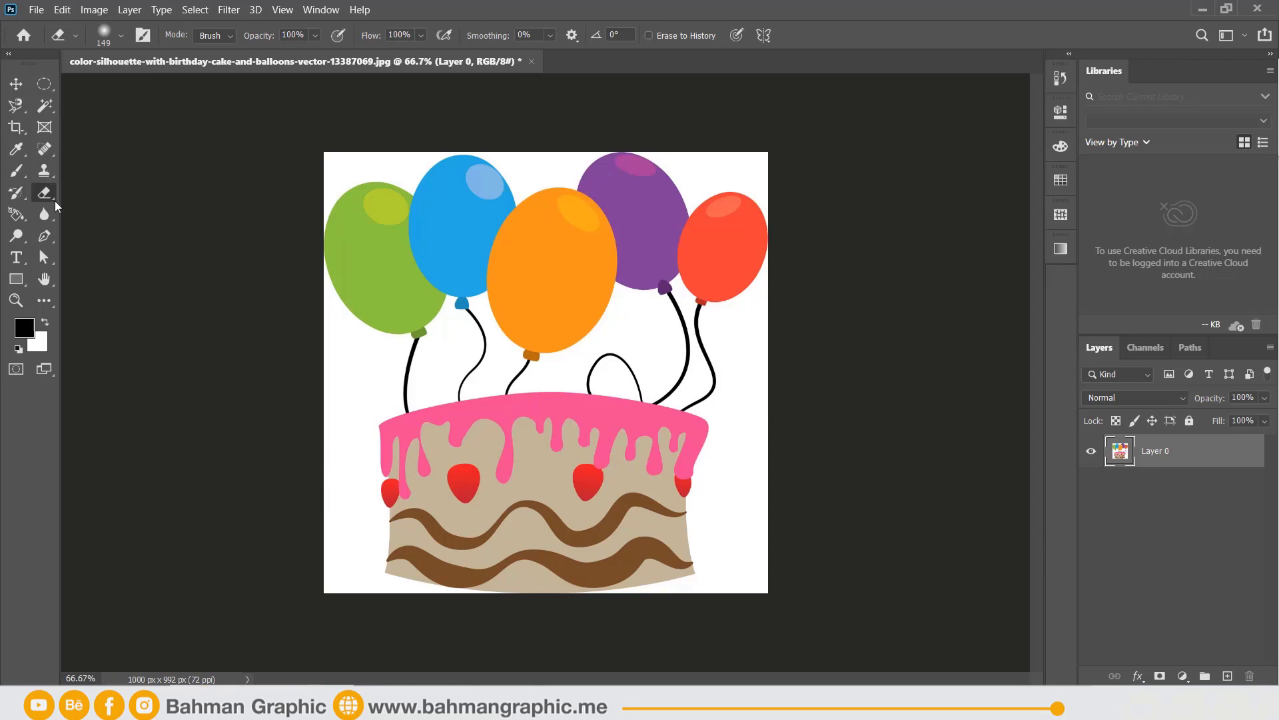
mouse_move(782, 579)
mouse_down()
mouse_move(372, 555)
mouse_move(857, 531)
mouse_move(268, 540)
mouse_up()
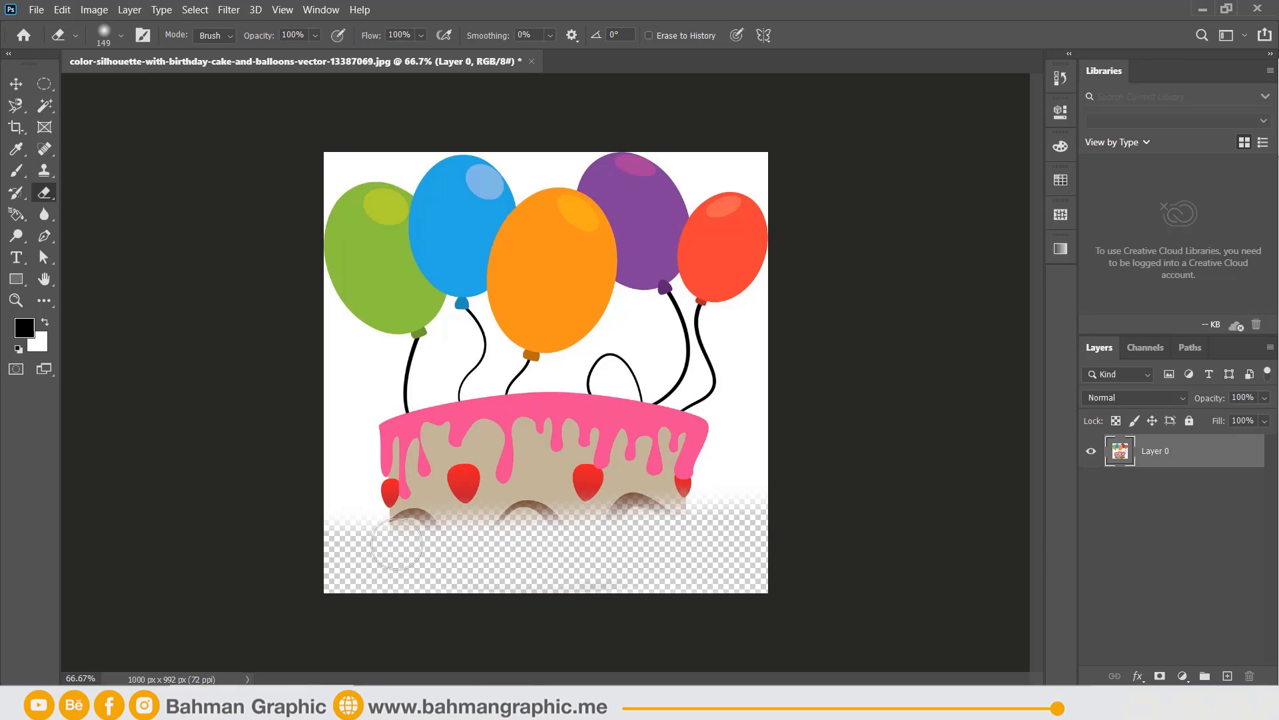
drag(816, 507, 300, 529)
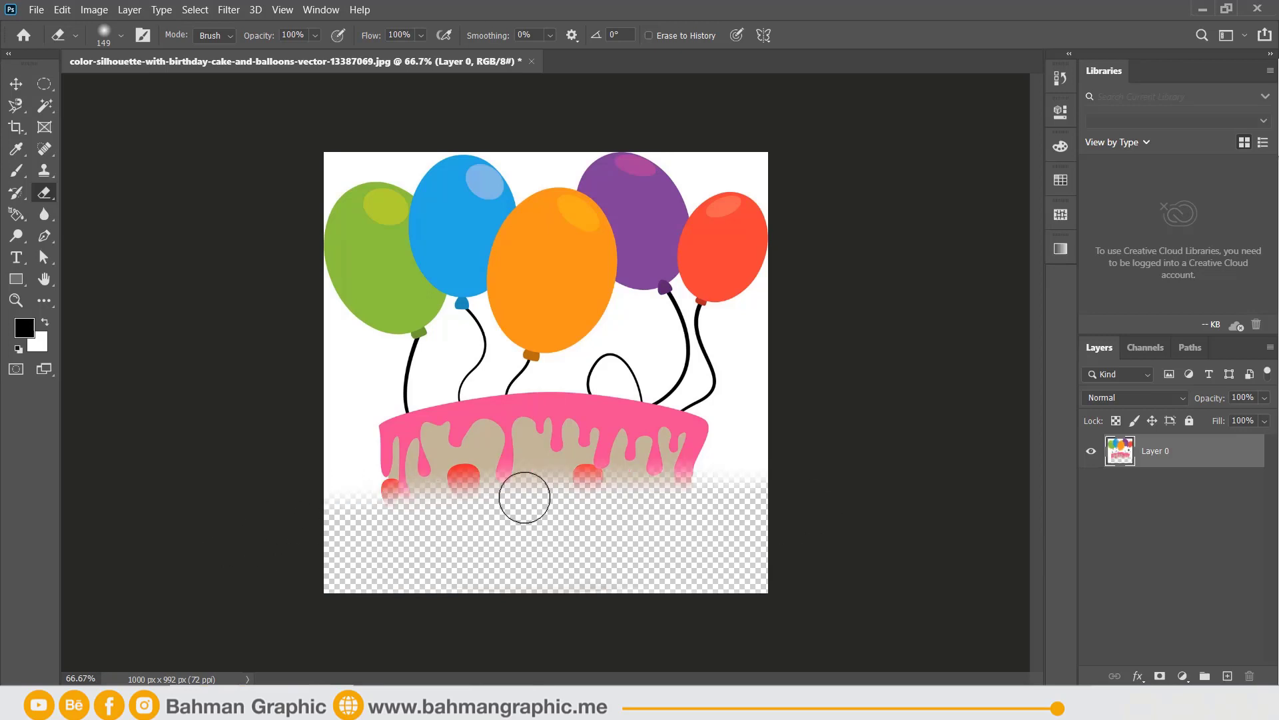
Step: Test a 100% hardness eraser on the lower cake, then undo those strokes
right_click(597, 470)
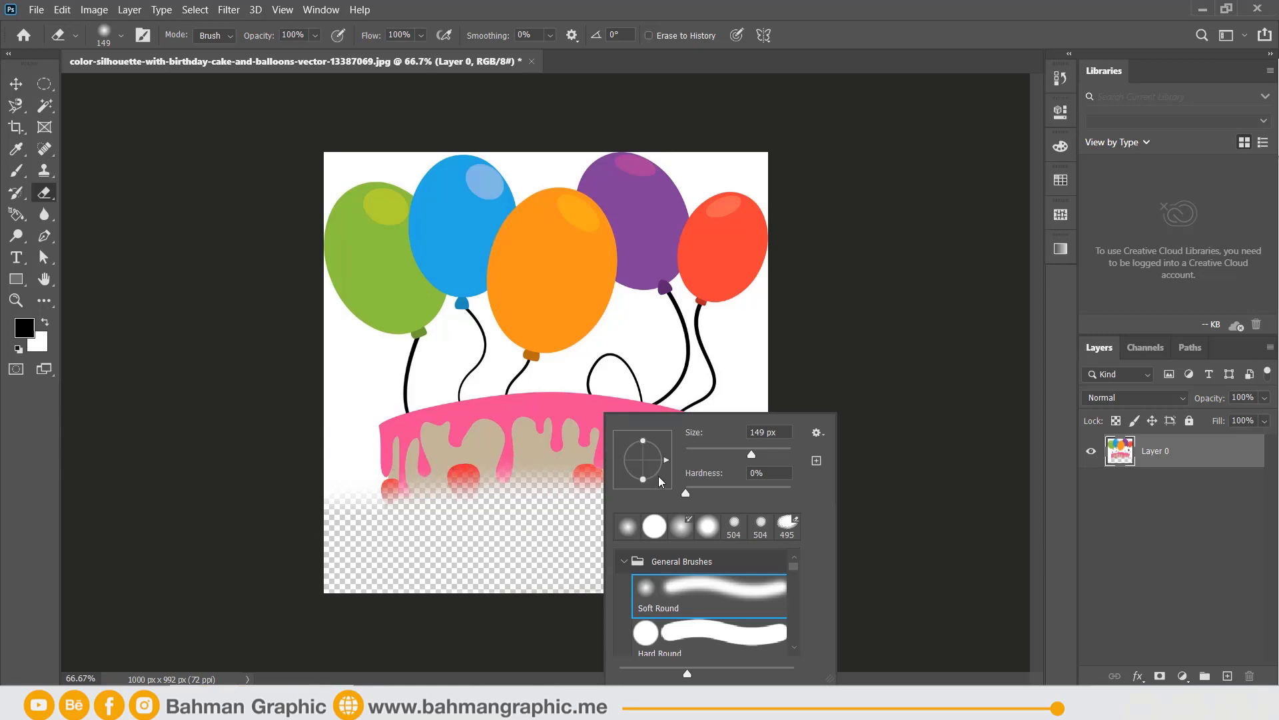
drag(705, 493, 792, 493)
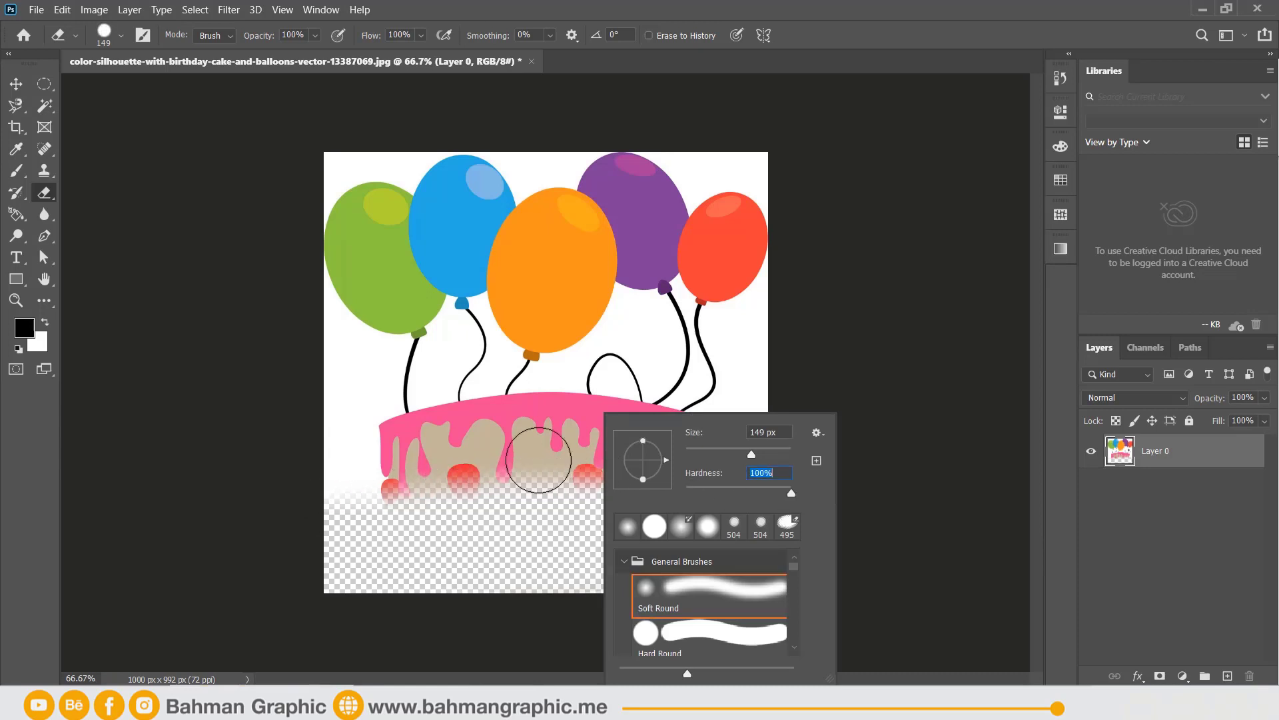
mouse_move(333, 500)
mouse_down()
mouse_move(443, 477)
mouse_move(848, 448)
mouse_move(314, 457)
mouse_move(560, 417)
mouse_move(737, 417)
mouse_move(591, 393)
mouse_move(703, 391)
mouse_up()
drag(703, 392, 297, 400)
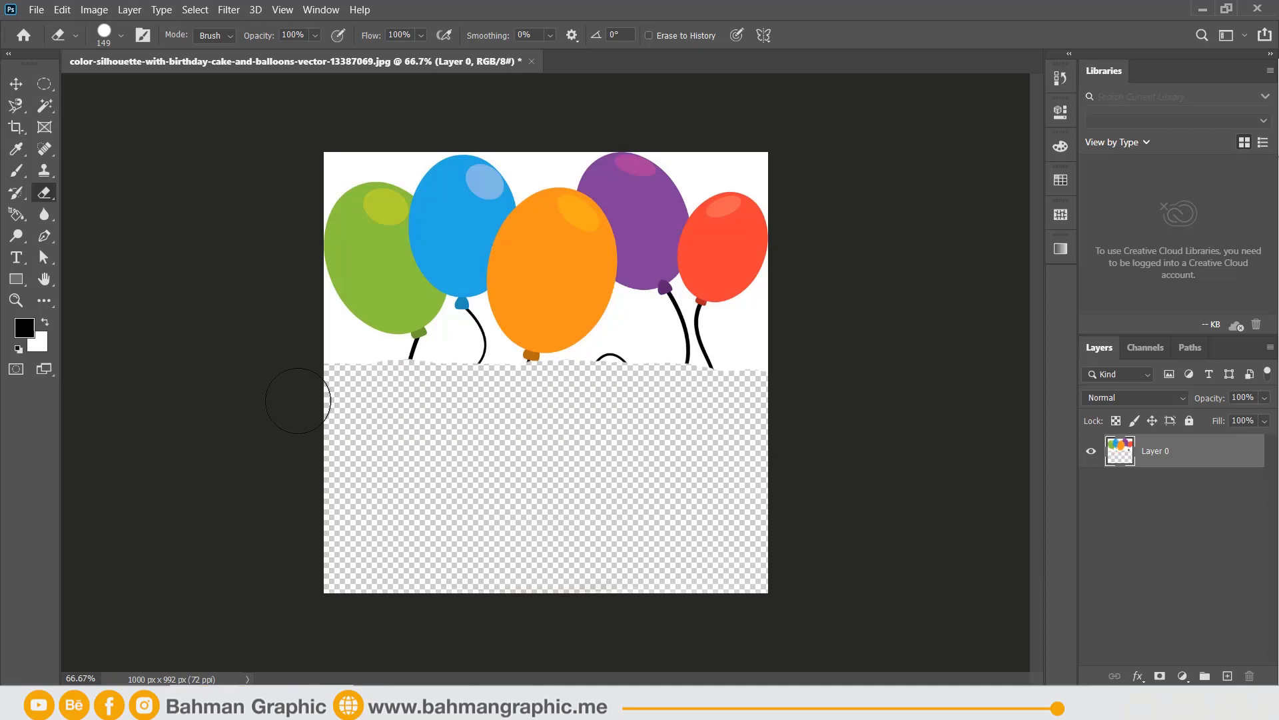
key(ctrl+z)
key(ctrl+z)
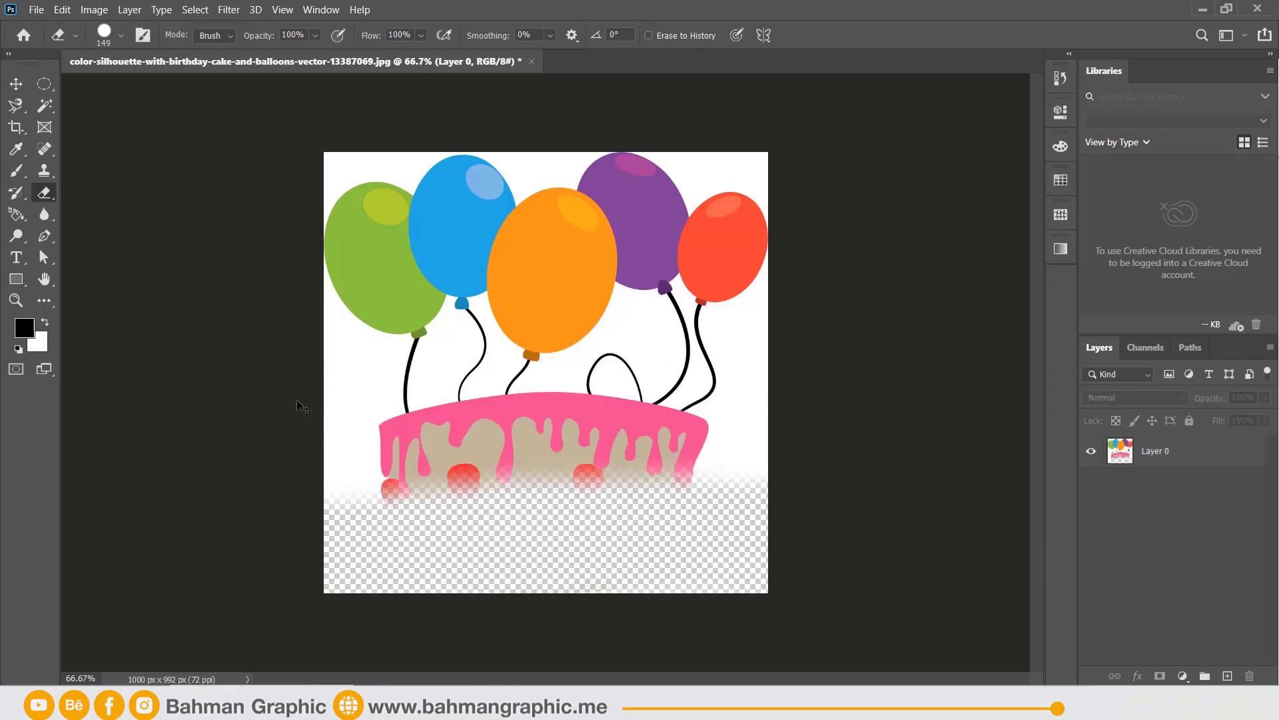
key(ctrl+z)
key(ctrl+z)
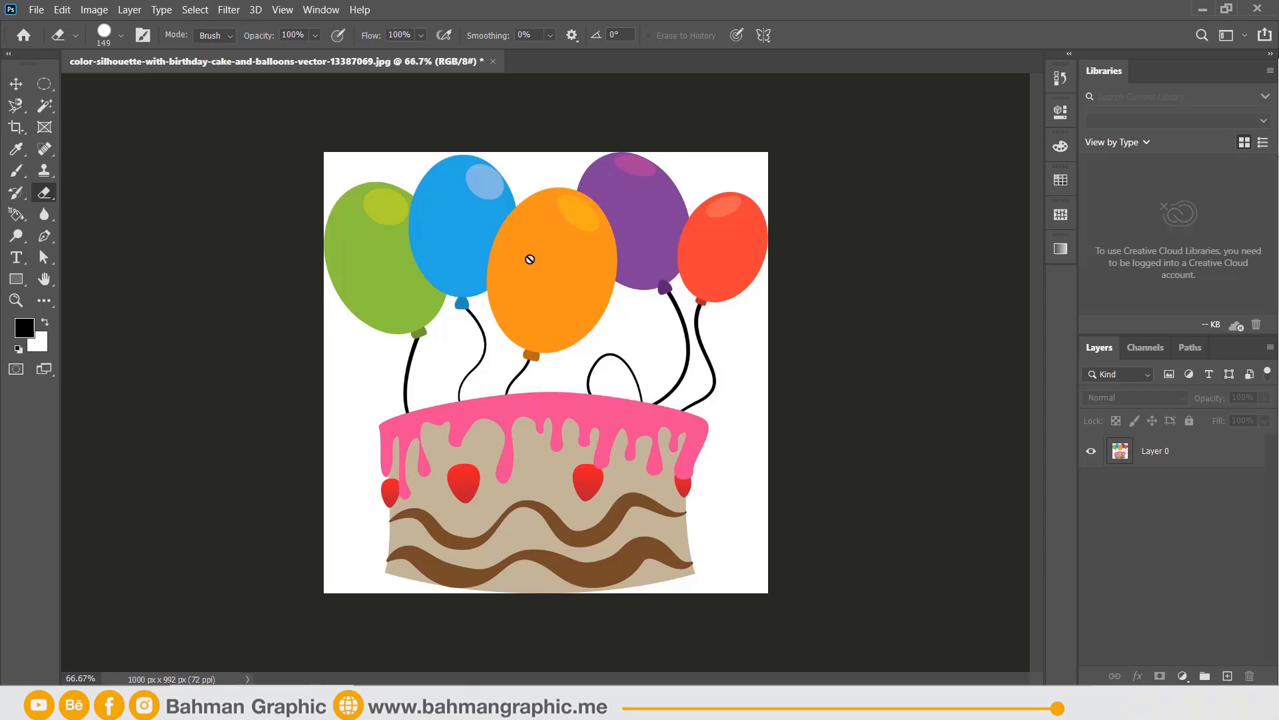
Step: Set the eraser Mode to Pencil and select Layer 0
right_click(613, 216)
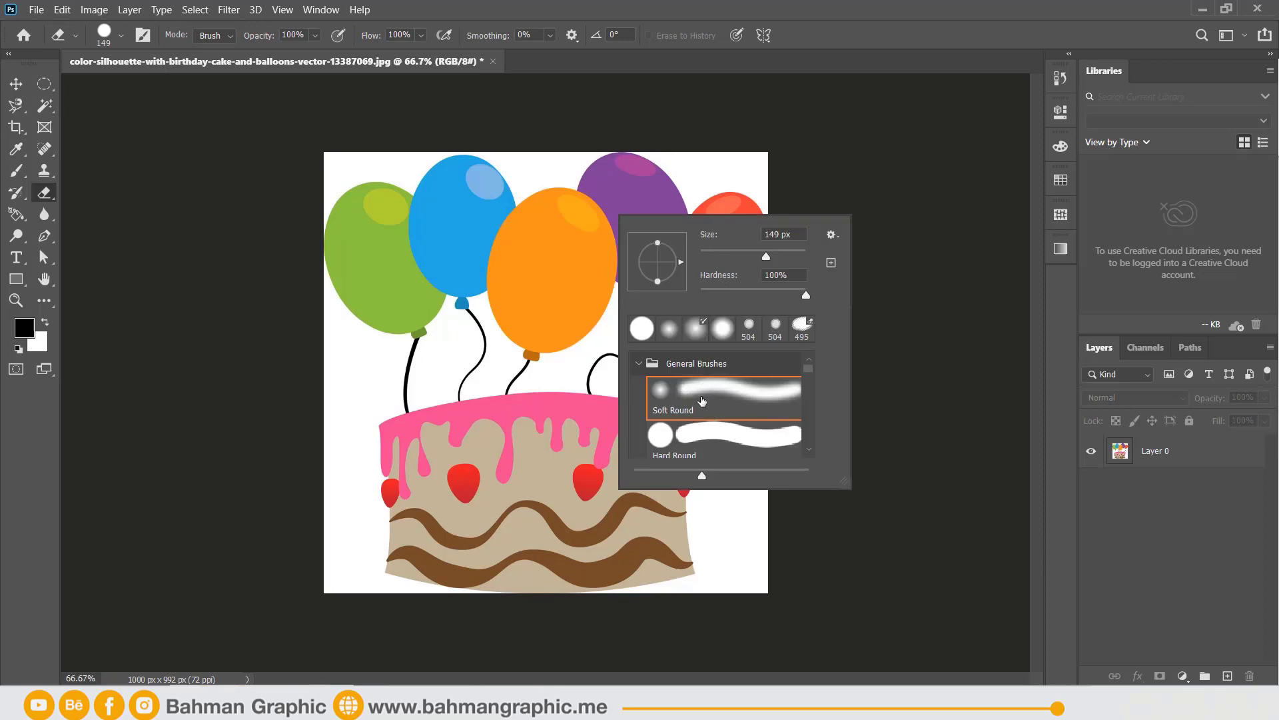
click(218, 35)
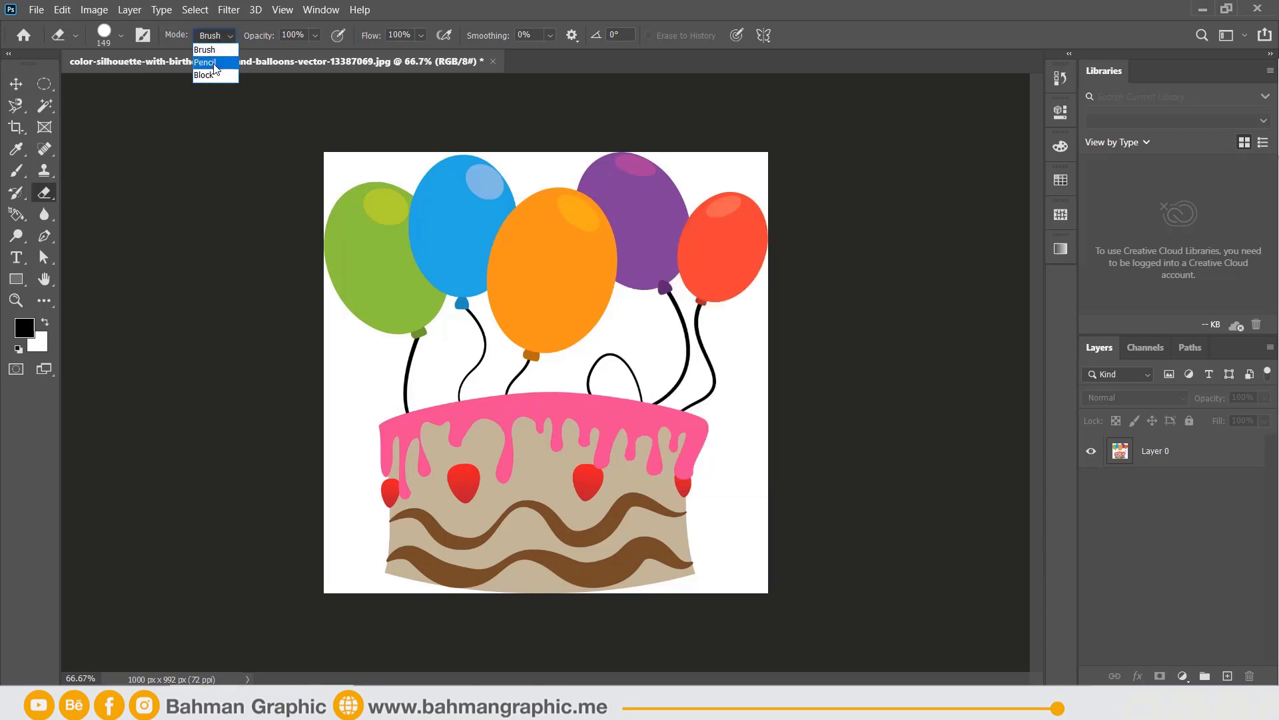
click(214, 63)
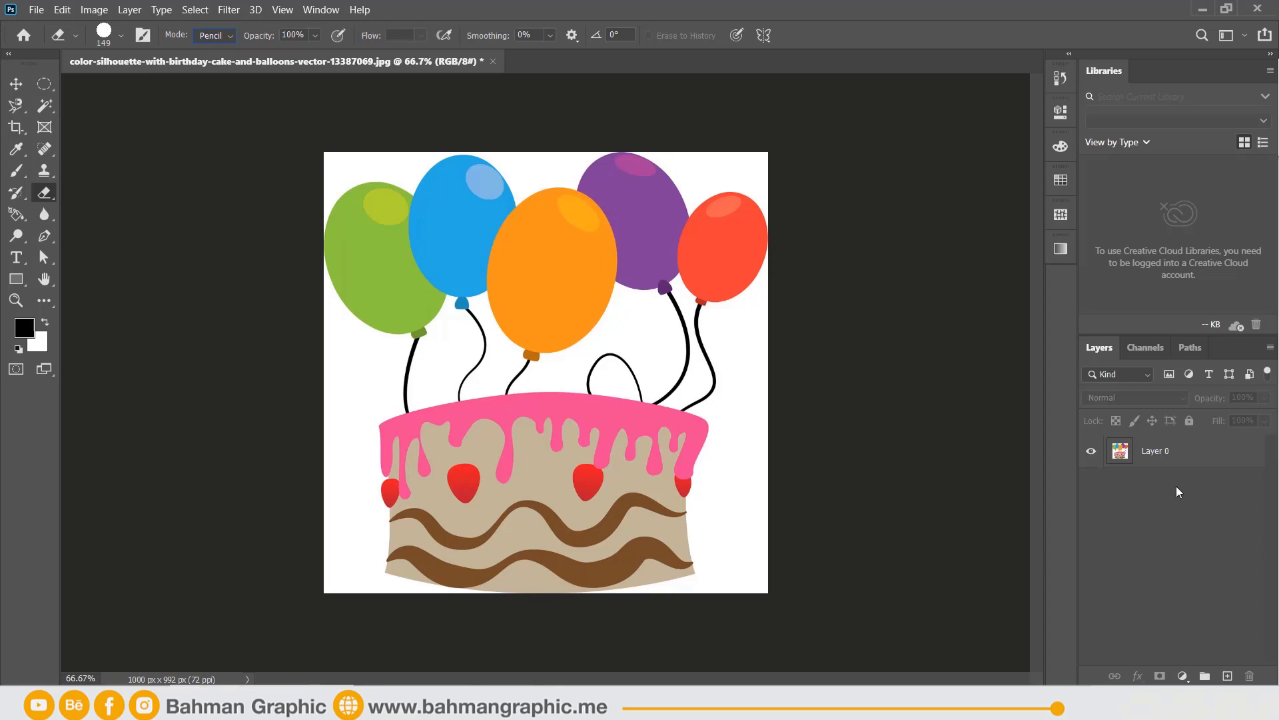
click(1152, 454)
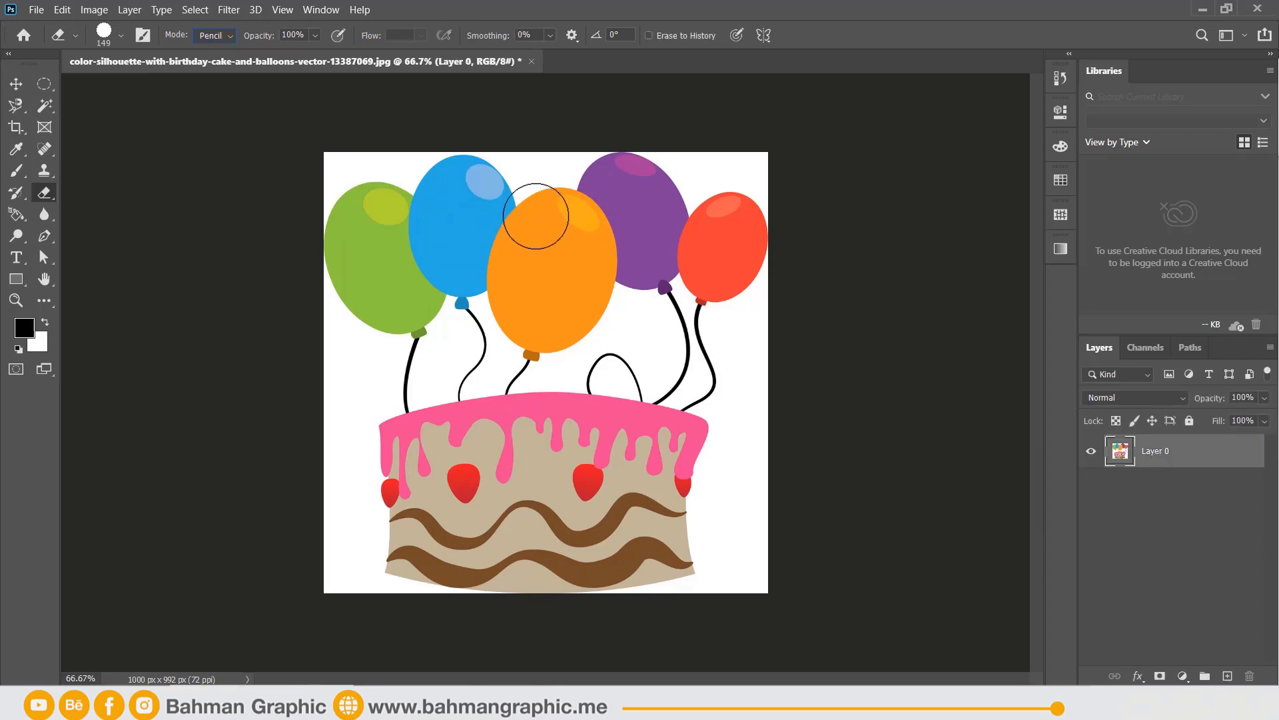
Step: Pencil-erase through the balloons and cake top, then undo the strokes
mouse_move(694, 234)
mouse_down()
mouse_move(594, 294)
mouse_move(562, 227)
mouse_move(506, 313)
mouse_move(493, 370)
mouse_move(429, 348)
mouse_up()
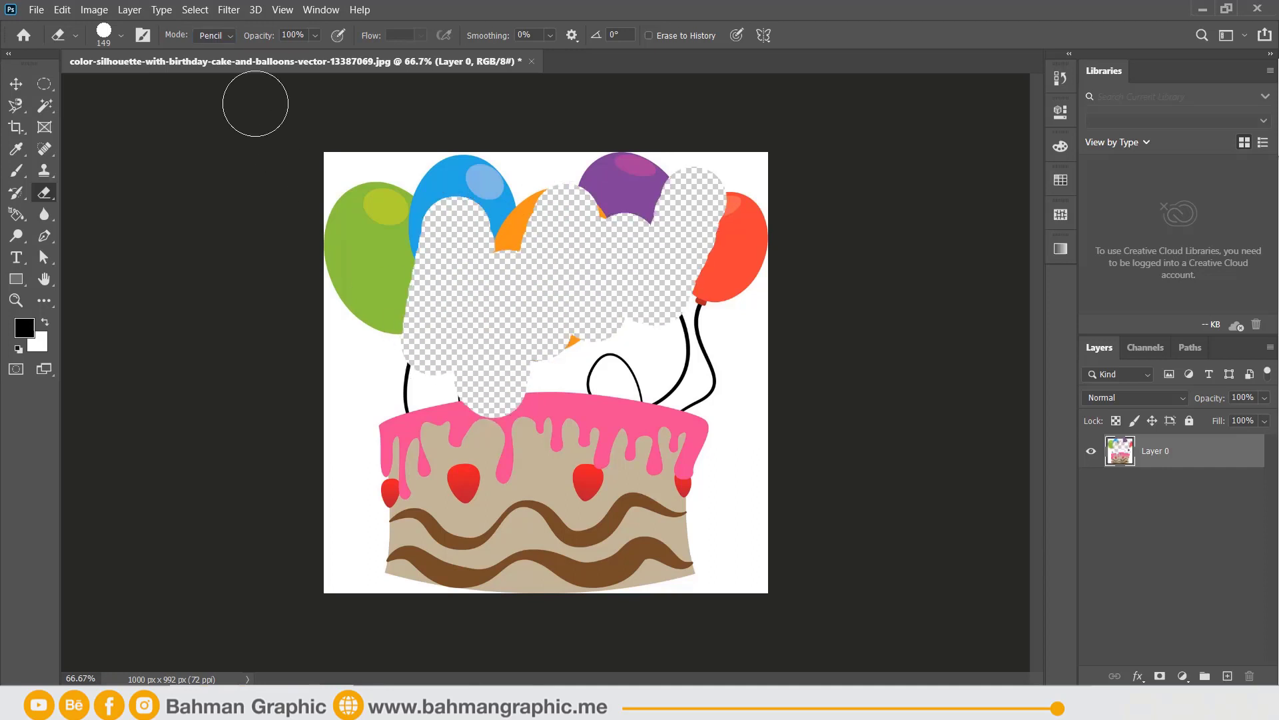
mouse_move(411, 272)
mouse_down()
mouse_move(406, 346)
mouse_move(371, 258)
mouse_up()
right_click(636, 305)
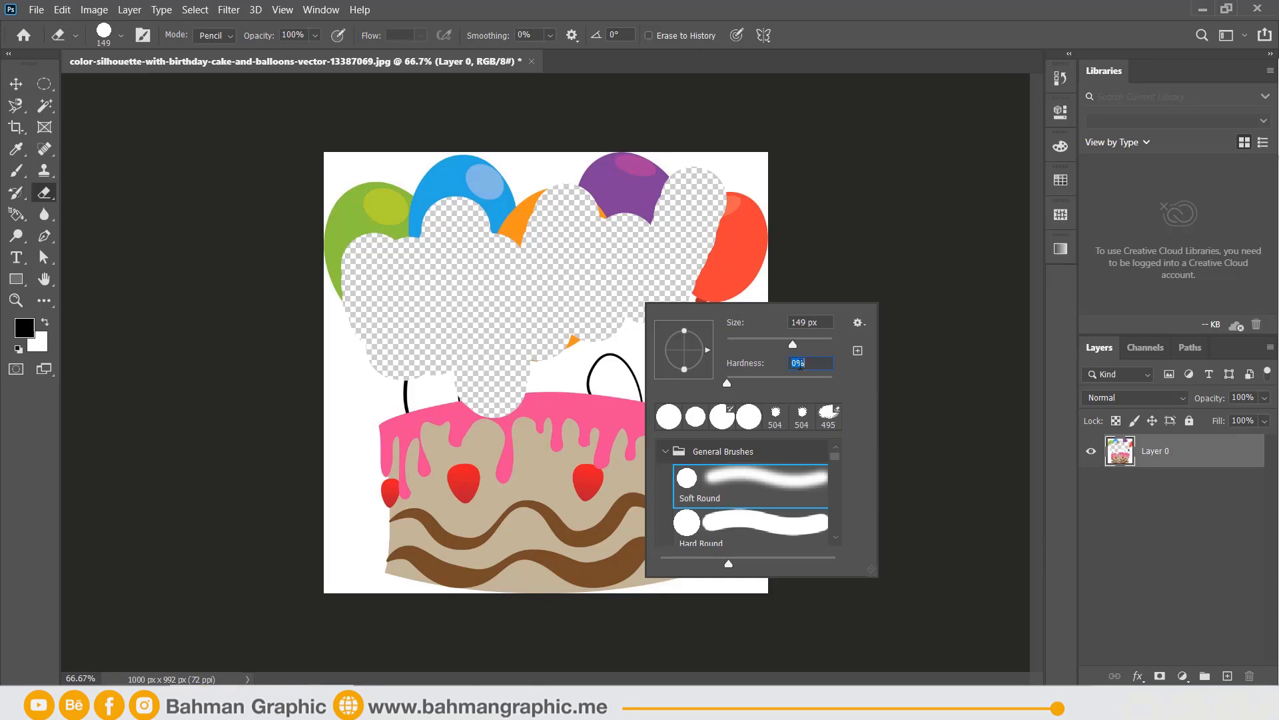
mouse_move(485, 372)
mouse_down()
mouse_move(651, 380)
mouse_move(651, 314)
mouse_move(680, 346)
mouse_move(668, 411)
mouse_move(651, 374)
mouse_move(609, 349)
mouse_move(634, 319)
mouse_move(690, 374)
mouse_move(649, 432)
mouse_up()
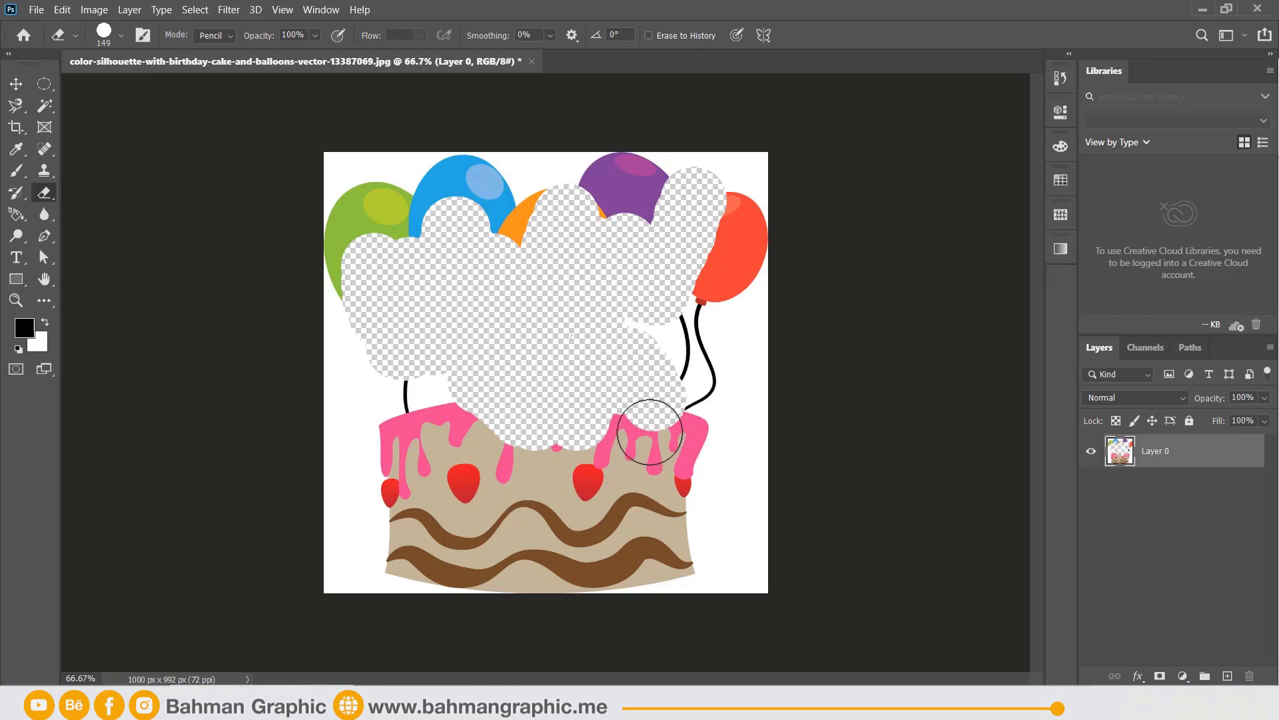
key(ctrl+z)
key(ctrl+z)
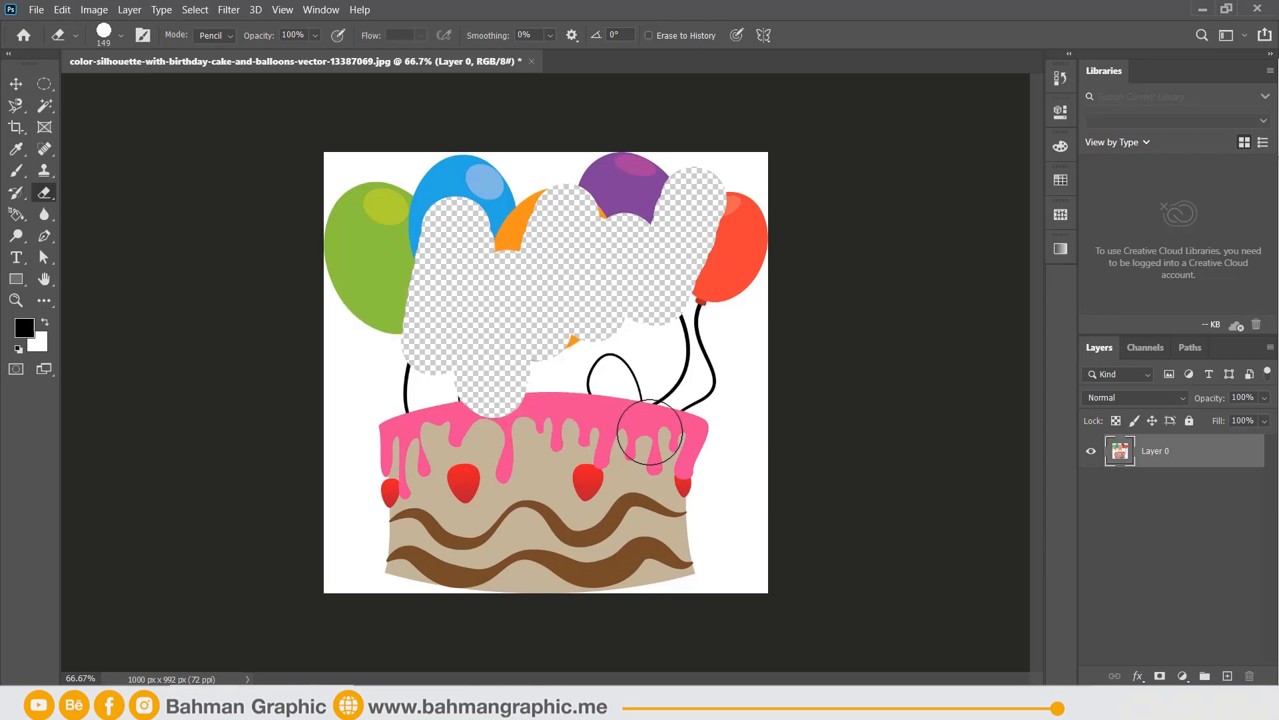
key(ctrl+z)
Step: Try Block mode on the purple balloon, undo it, and return the eraser to Brush mode
click(217, 37)
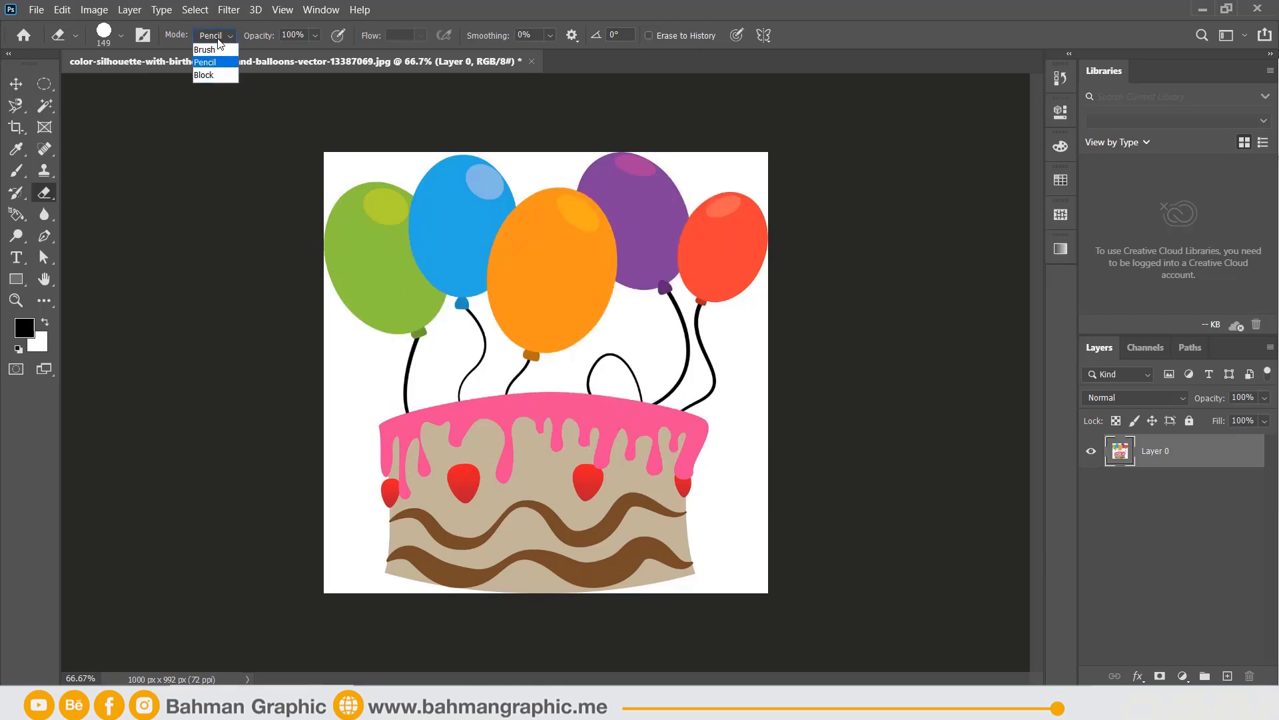
click(225, 75)
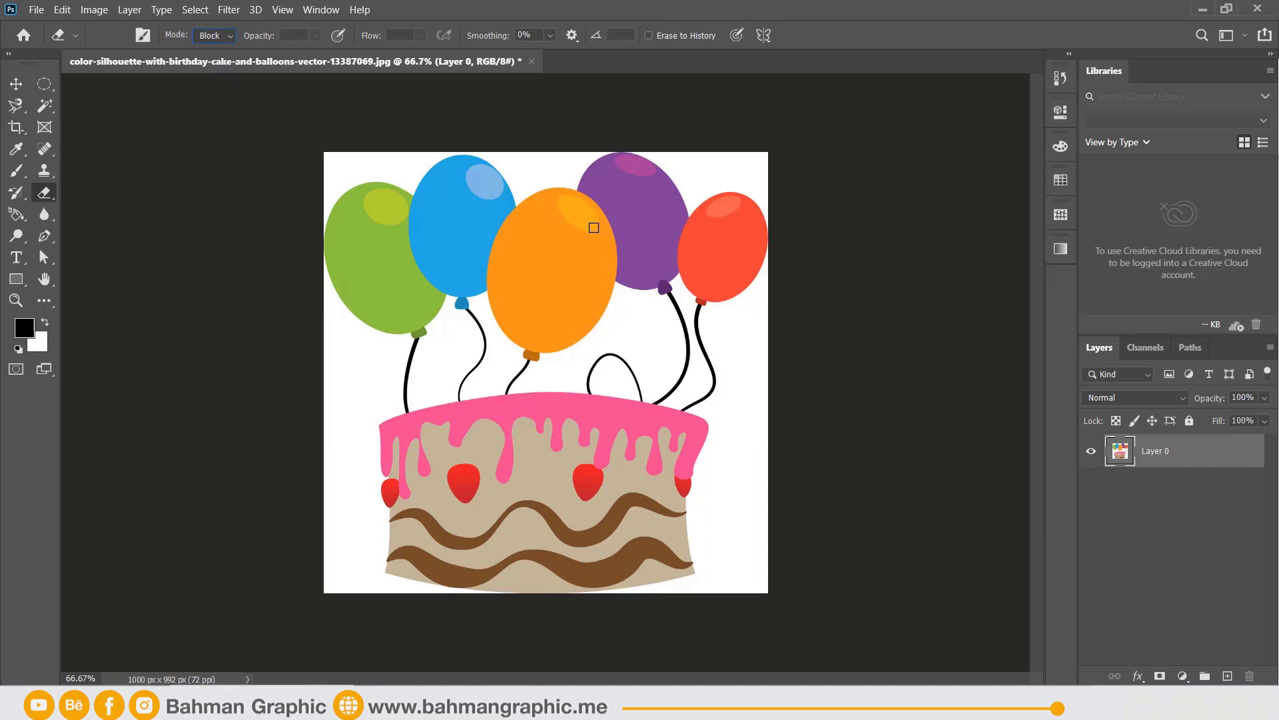
mouse_move(699, 181)
mouse_down()
mouse_move(697, 246)
mouse_move(618, 313)
mouse_move(606, 200)
mouse_move(567, 260)
mouse_move(573, 193)
mouse_move(557, 286)
mouse_move(596, 313)
mouse_move(603, 341)
mouse_move(550, 334)
mouse_move(538, 266)
mouse_move(513, 333)
mouse_move(509, 316)
mouse_up()
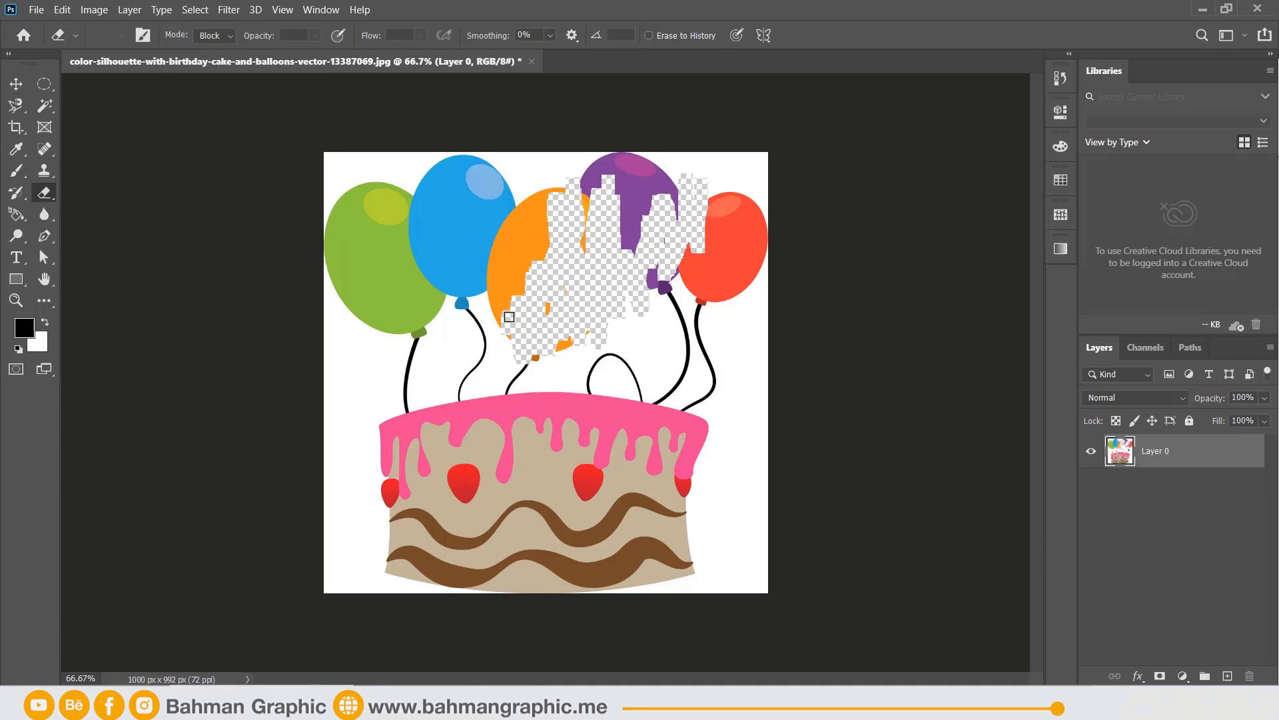
key(F12)
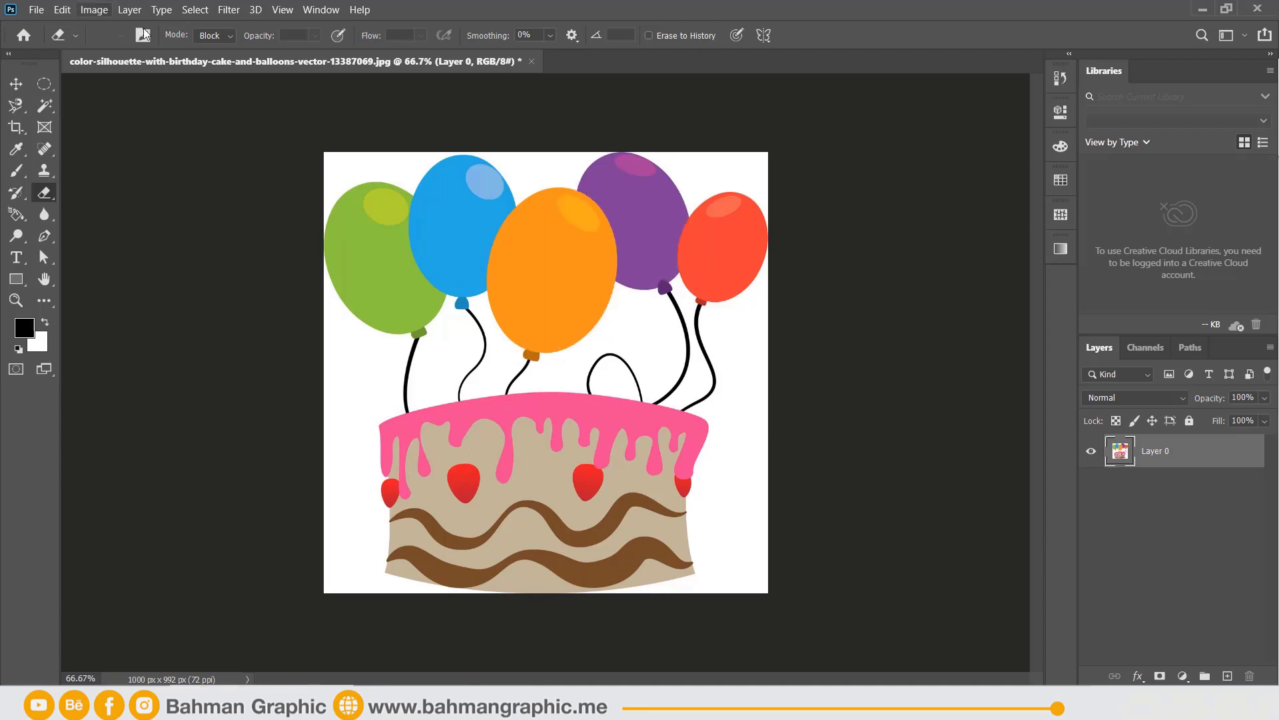
click(206, 37)
click(206, 51)
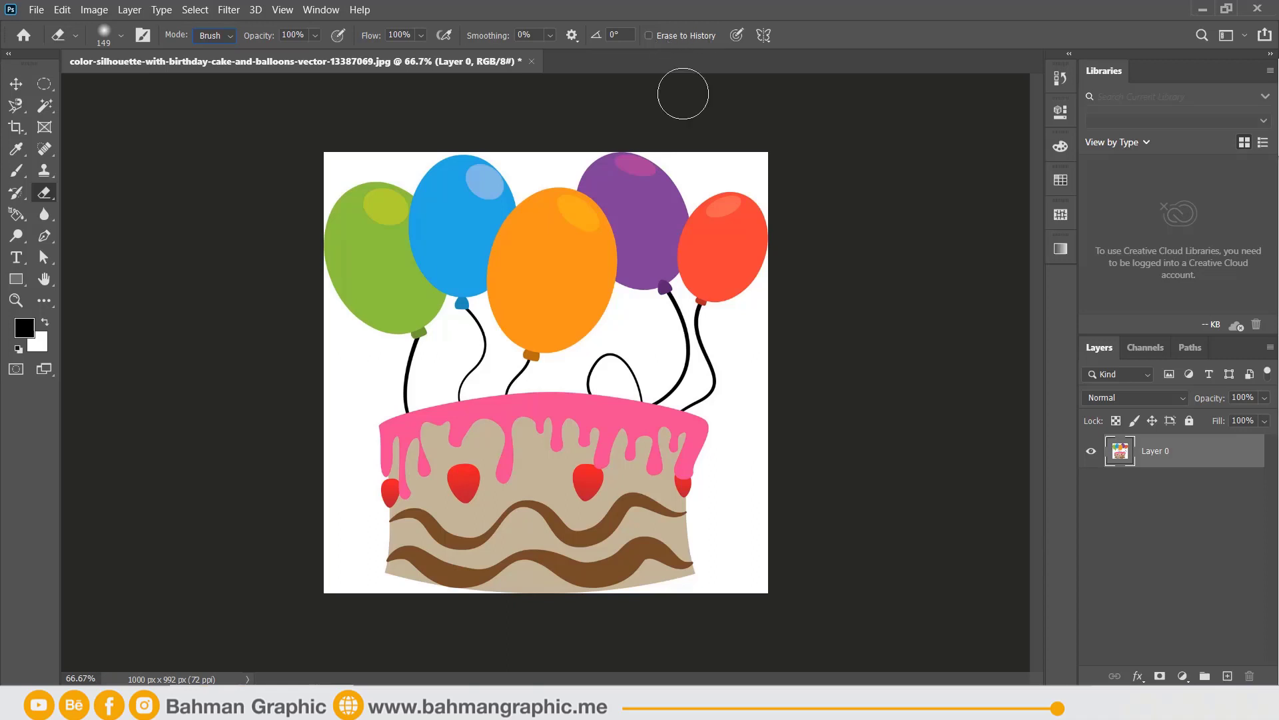
Step: Erase the balloons above the cake, then repaint them and their strings with the History Brush
mouse_move(761, 177)
mouse_down()
mouse_move(517, 376)
mouse_move(394, 399)
mouse_up()
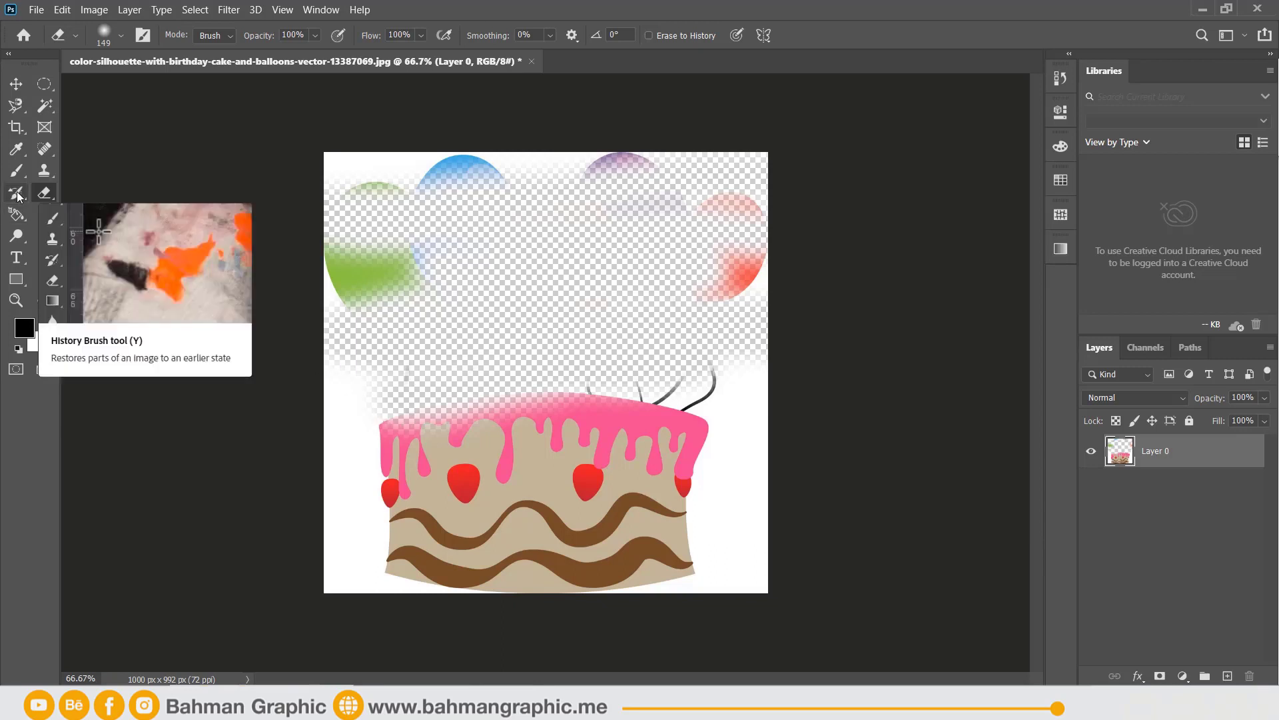
click(16, 193)
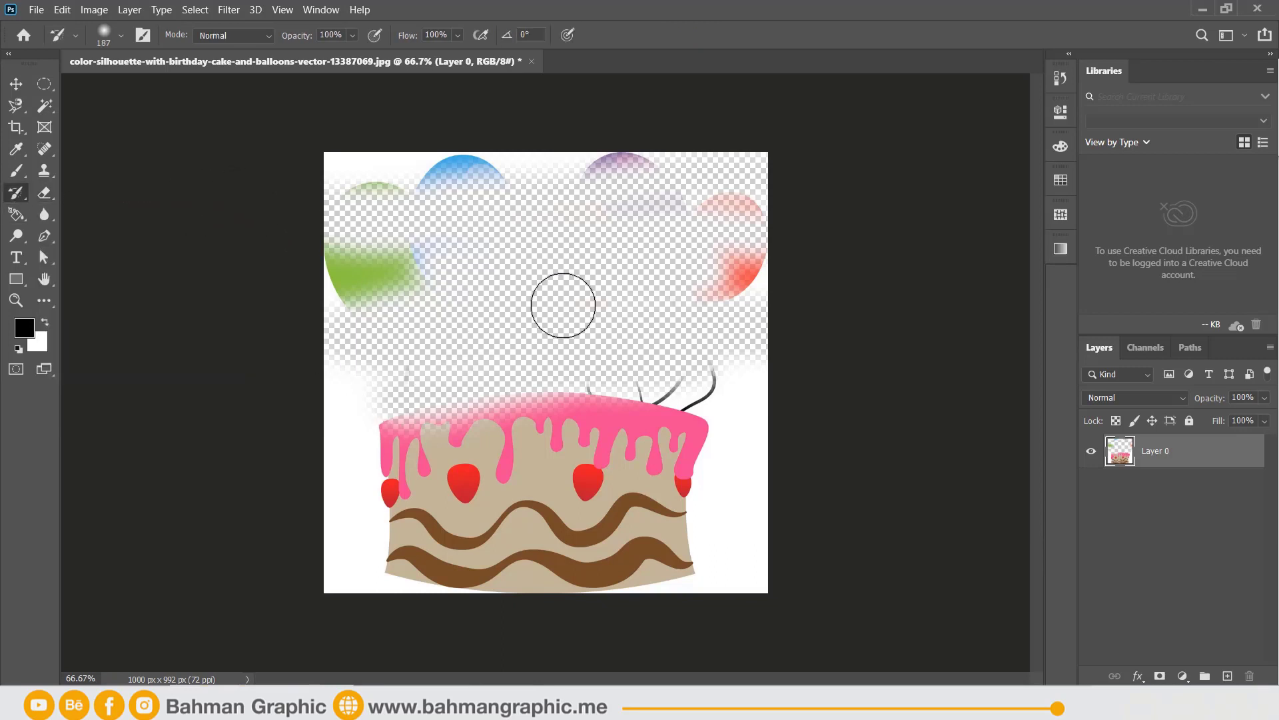
drag(750, 369, 390, 330)
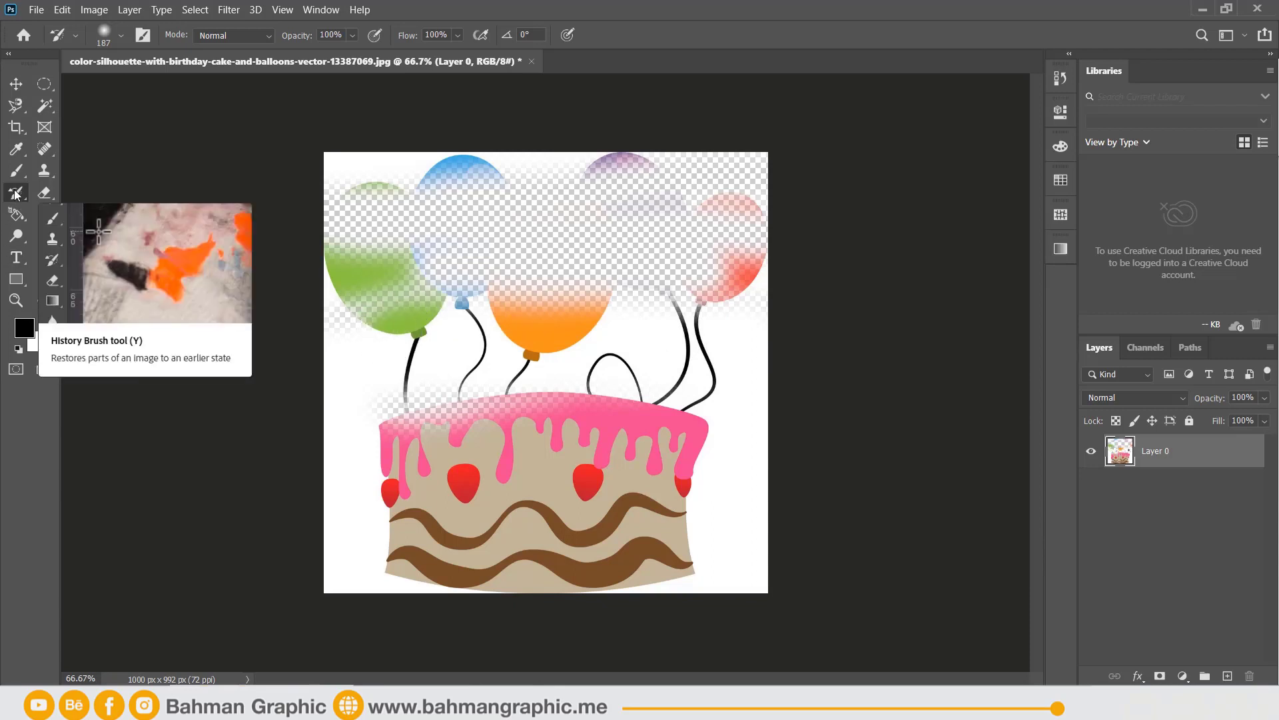
Step: Return to the Eraser and restore the balloons using Erase to History
click(48, 190)
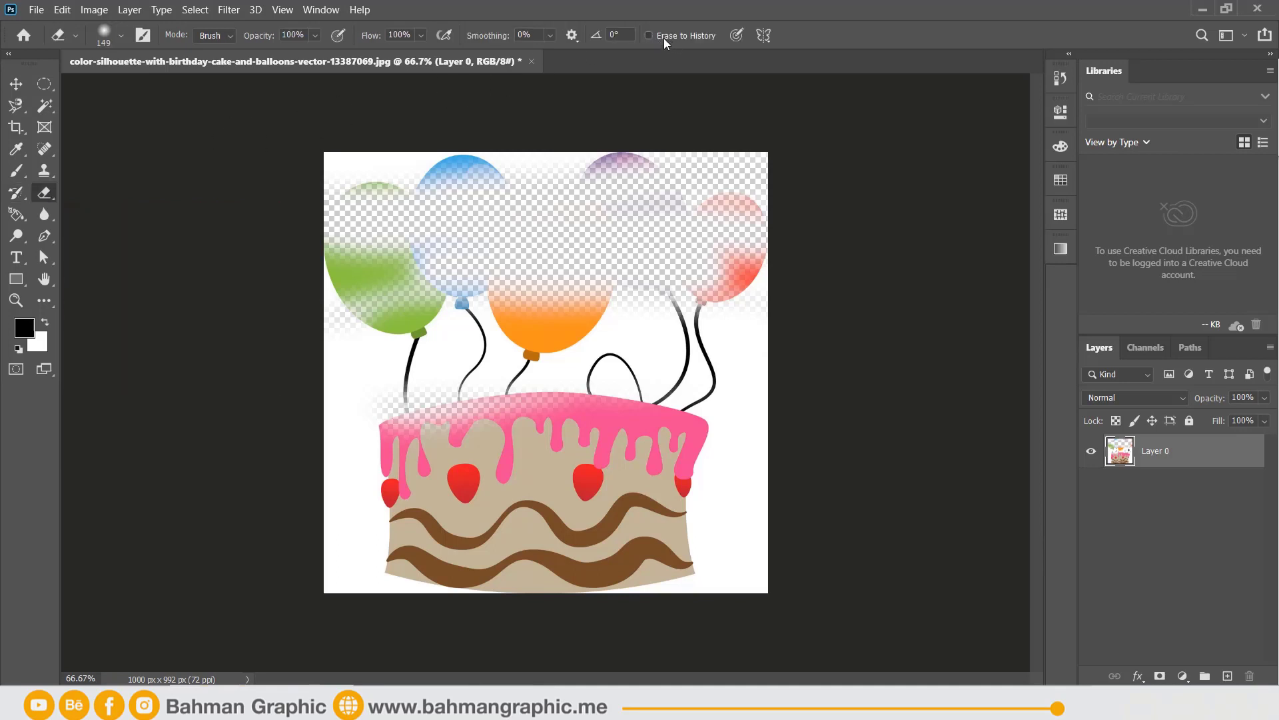
click(664, 38)
mouse_move(727, 158)
mouse_down()
mouse_move(729, 220)
mouse_move(871, 266)
mouse_move(399, 259)
mouse_move(393, 214)
mouse_move(363, 242)
mouse_move(193, 172)
mouse_up()
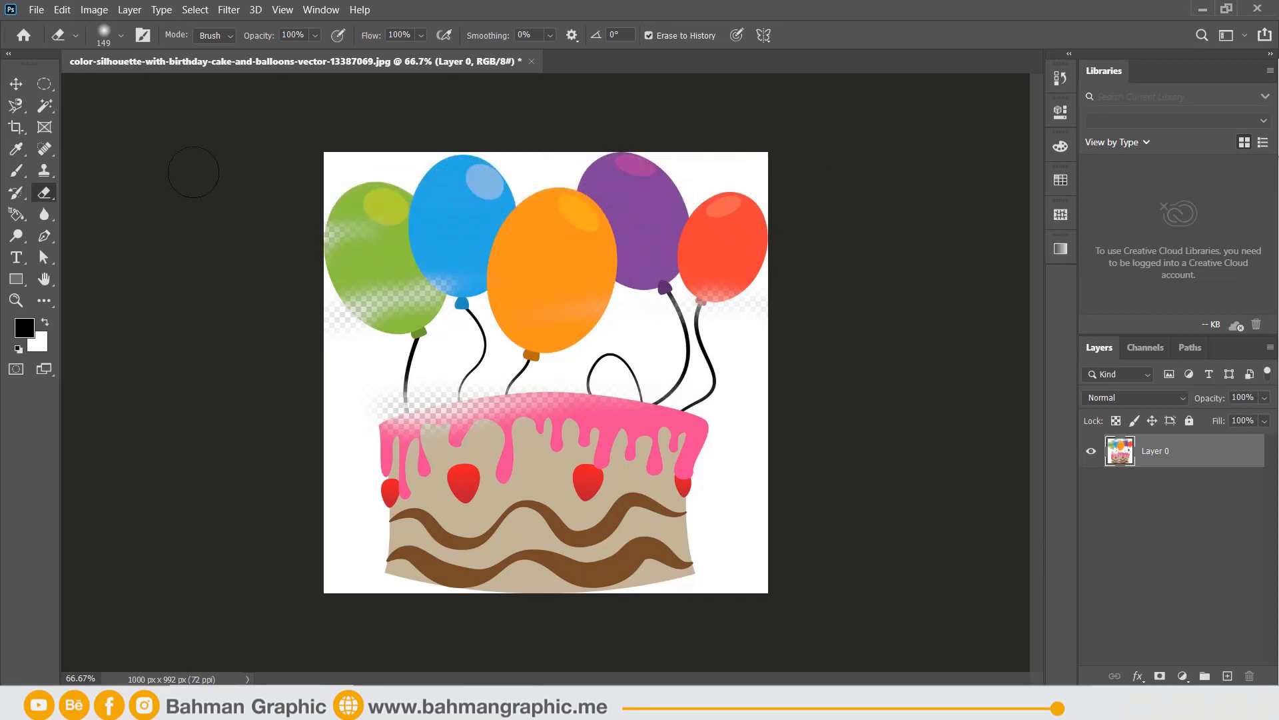
Step: Erase normally across the balloons and cake top, then paint the cake top back with Erase to History
click(664, 38)
mouse_move(632, 220)
mouse_down()
mouse_move(351, 399)
mouse_move(605, 439)
mouse_move(802, 429)
mouse_up()
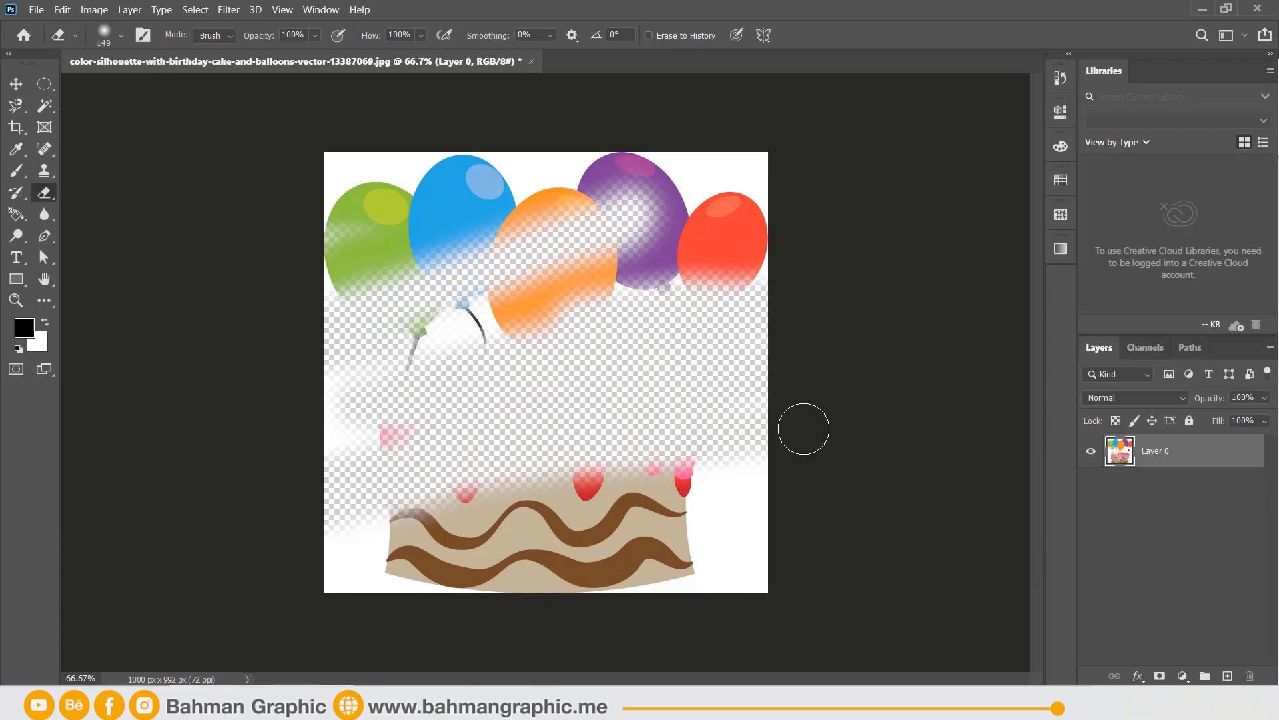
click(693, 38)
mouse_move(0, 542)
mouse_down()
mouse_move(72, 443)
mouse_move(593, 386)
mouse_move(360, 388)
mouse_move(733, 320)
mouse_up()
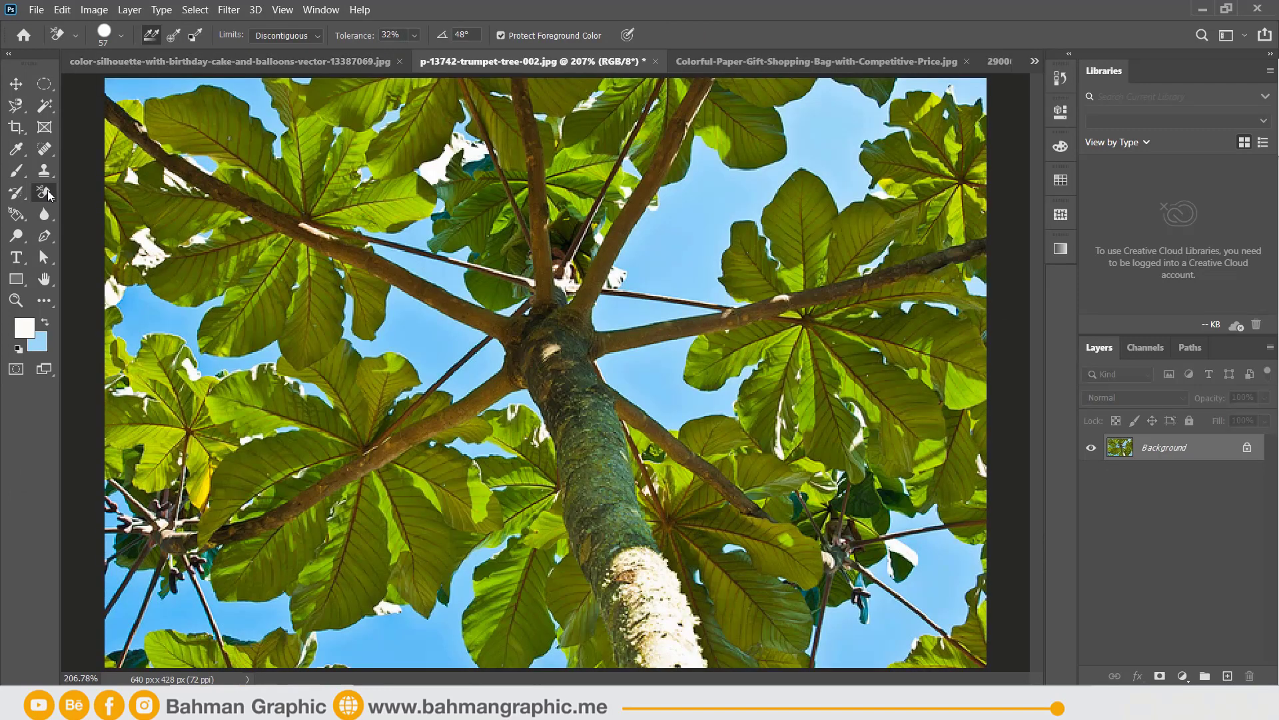
Step: Select the Background Eraser, keeping Discontiguous limits and 32% tolerance
right_click(48, 194)
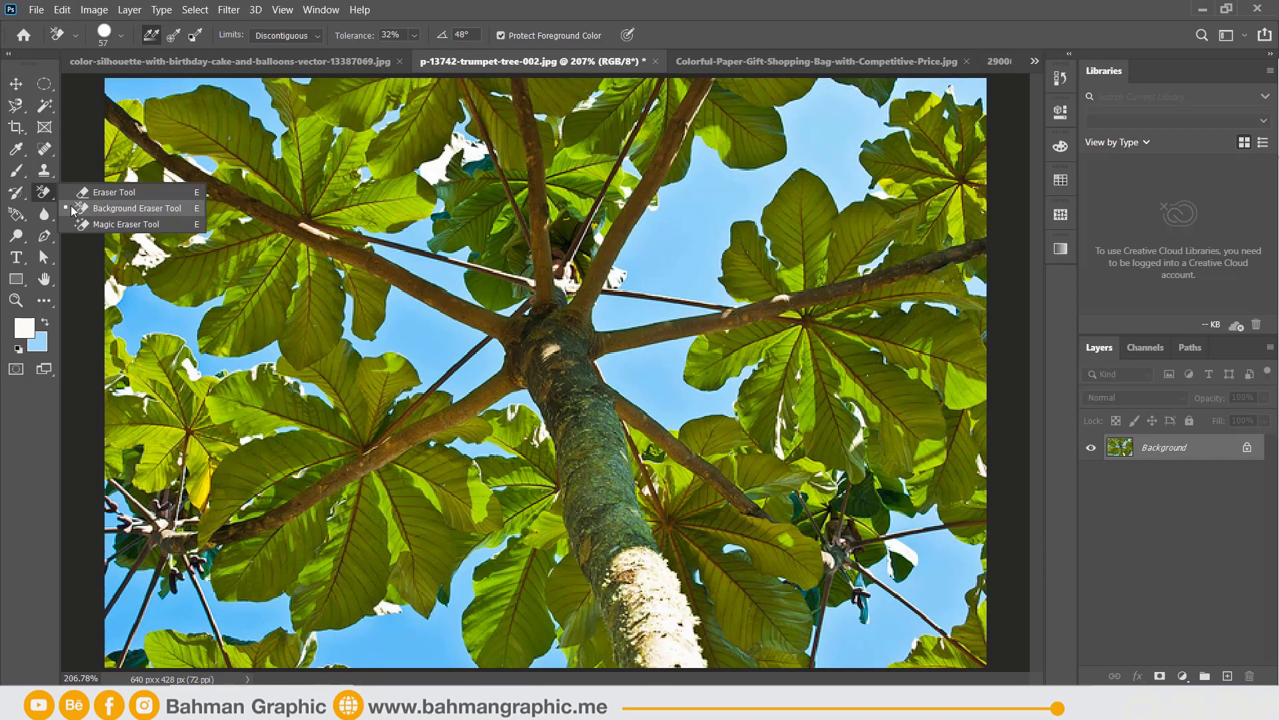
click(72, 208)
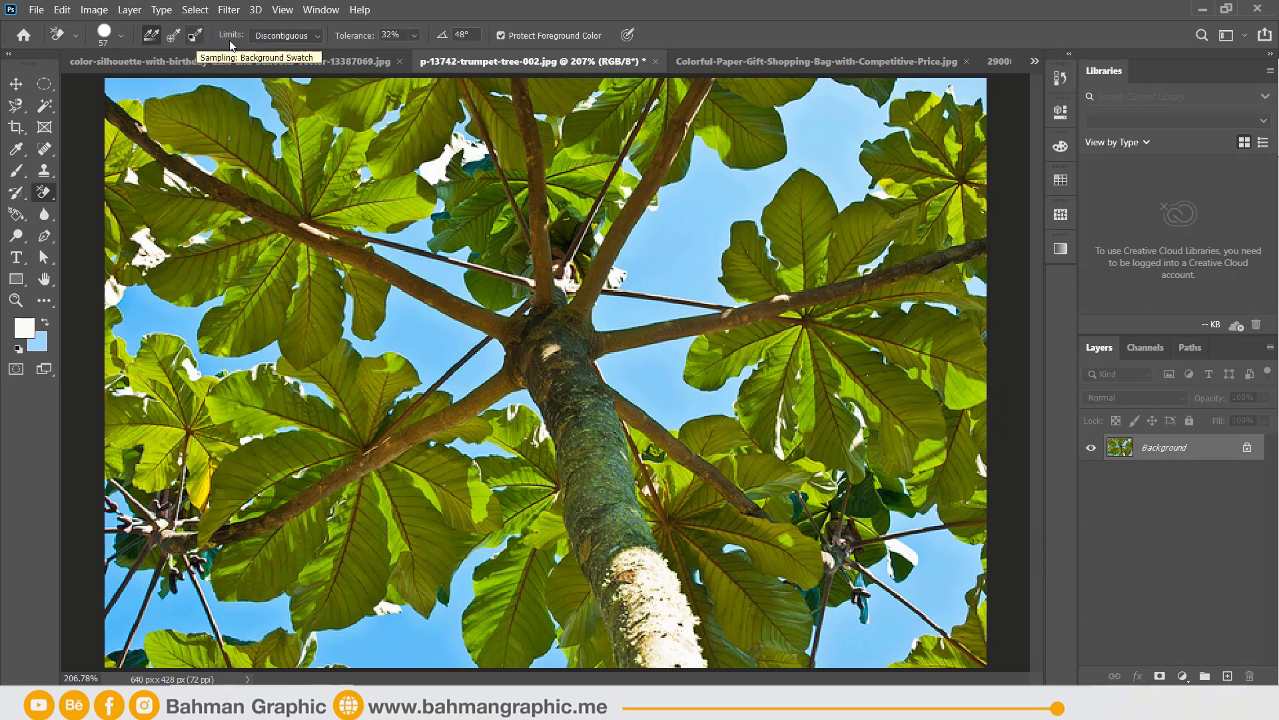
click(276, 38)
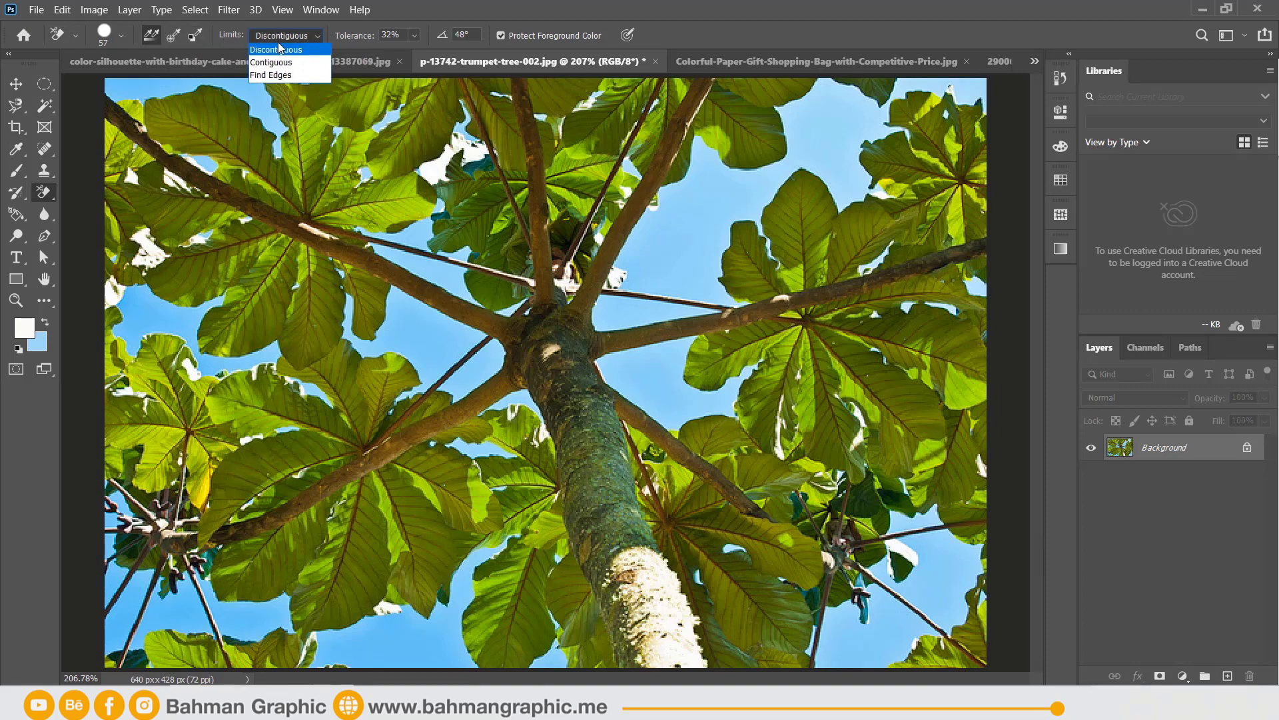
key(Escape)
click(416, 35)
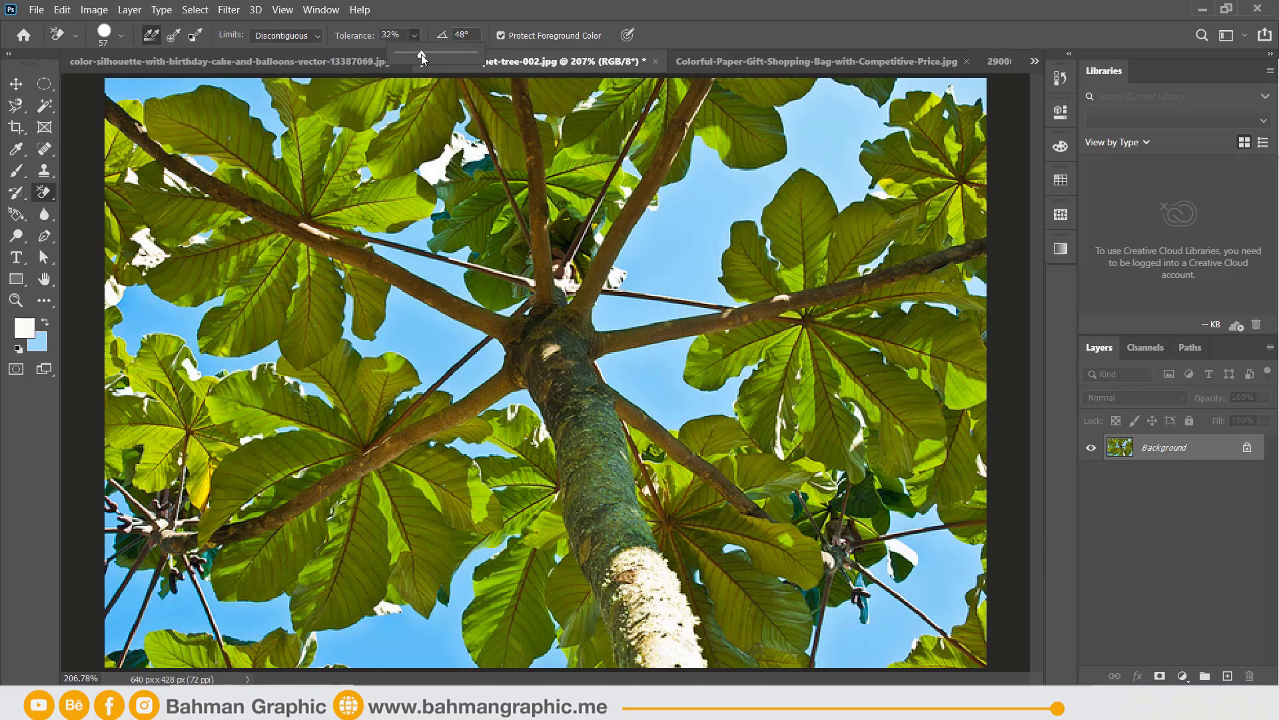
click(422, 23)
Step: Set the background eraser brush to 46 px, -9° angle and 100% roundness
right_click(701, 209)
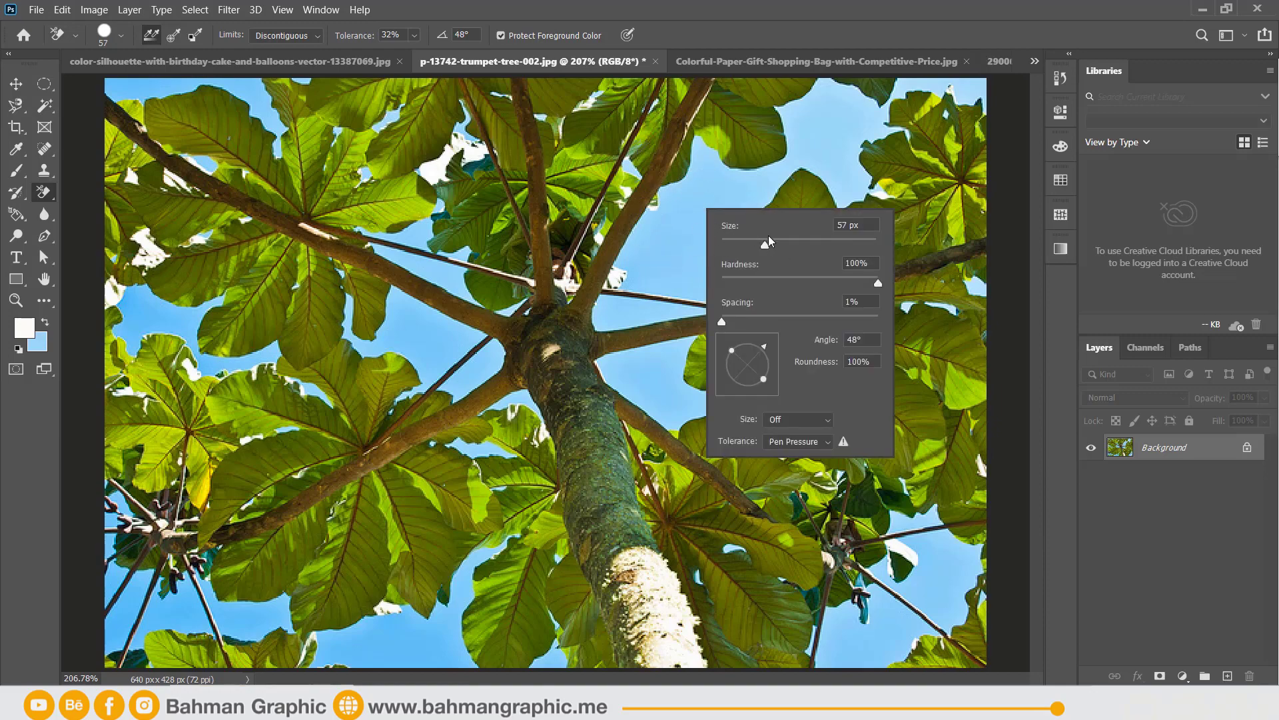
drag(765, 244, 756, 245)
click(722, 322)
drag(818, 365, 769, 371)
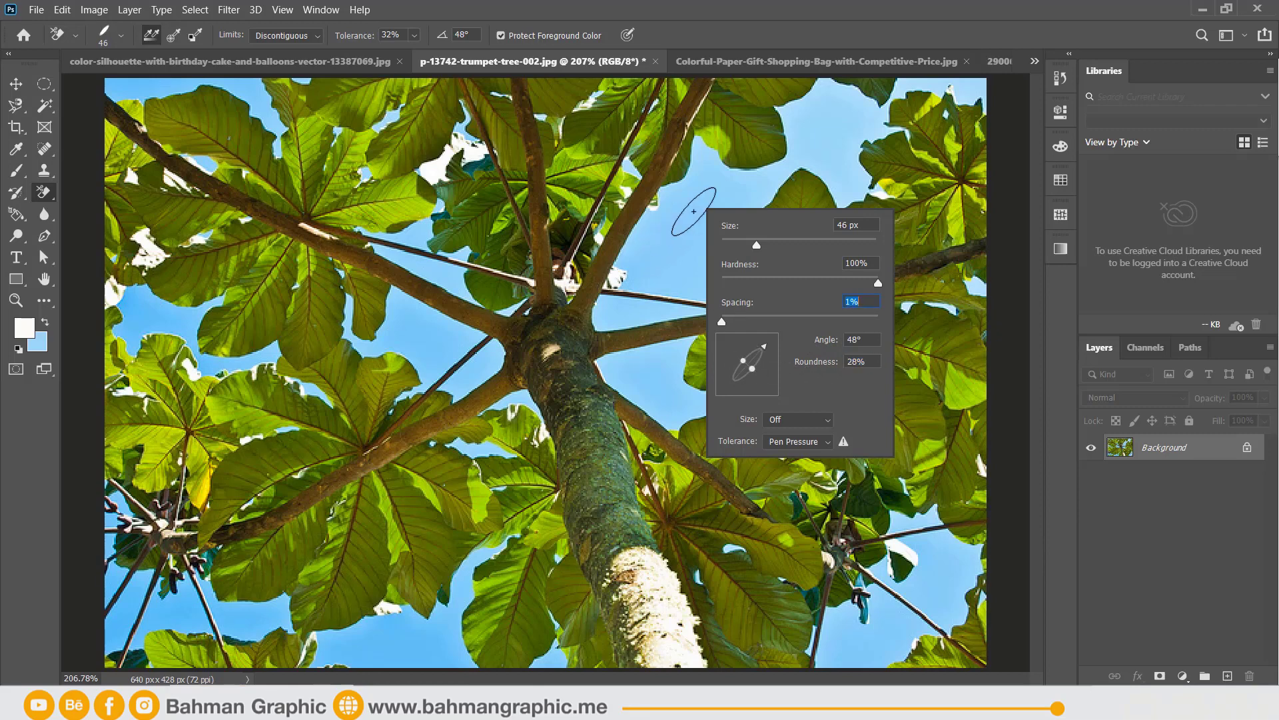
drag(765, 347, 775, 368)
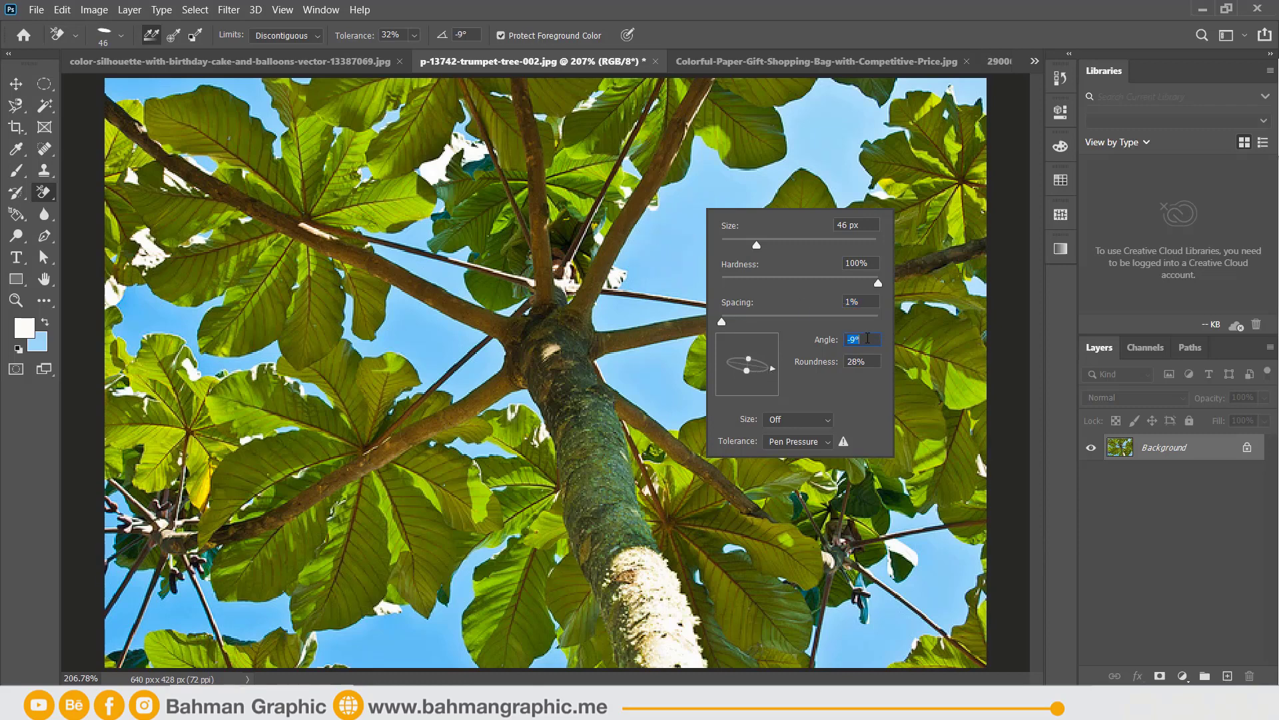
drag(808, 365, 932, 368)
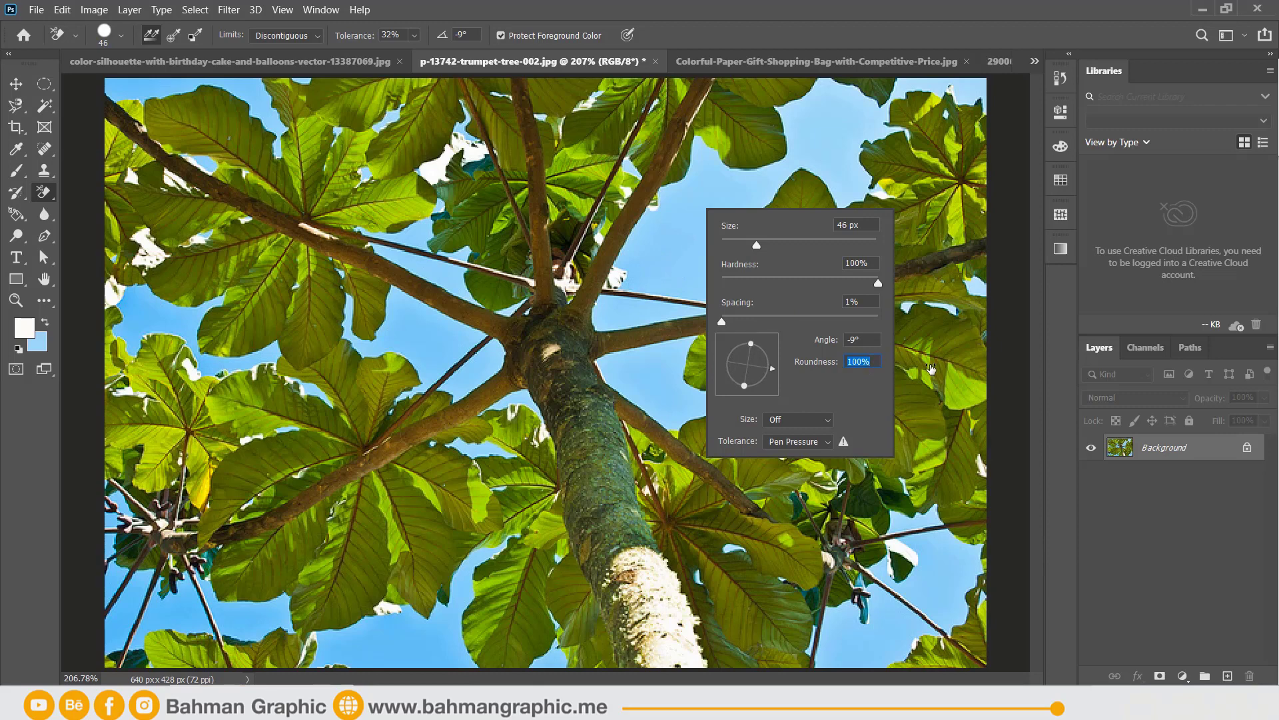
key(shift+Tab)
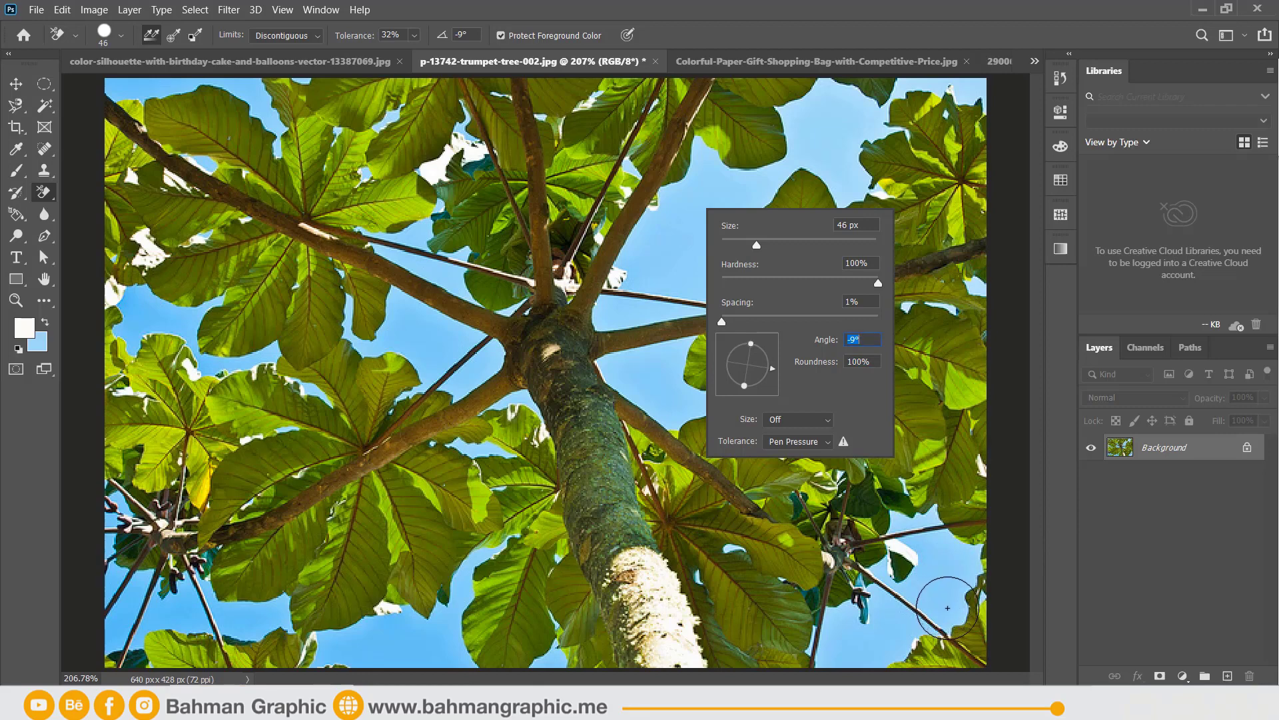
key(Return)
Step: Erase lower-right sky patches, undo them, and erase sky beside the lower-right branches
click(948, 608)
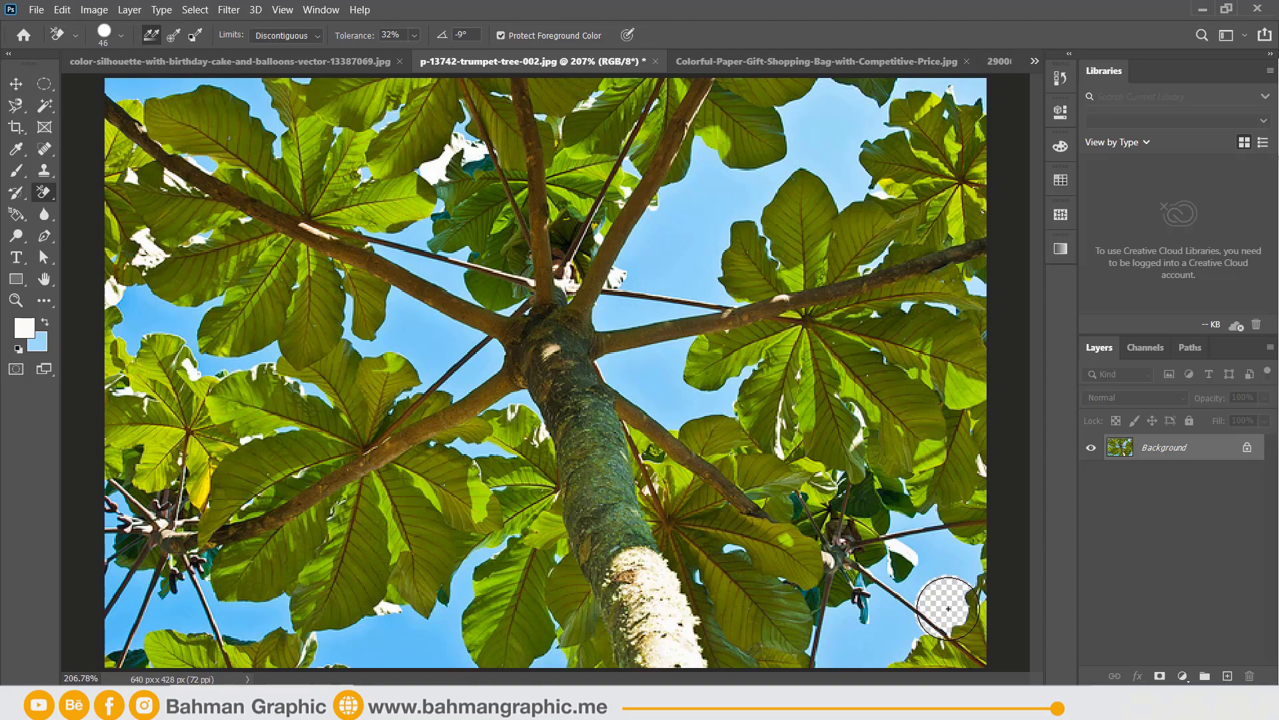
drag(948, 608, 953, 561)
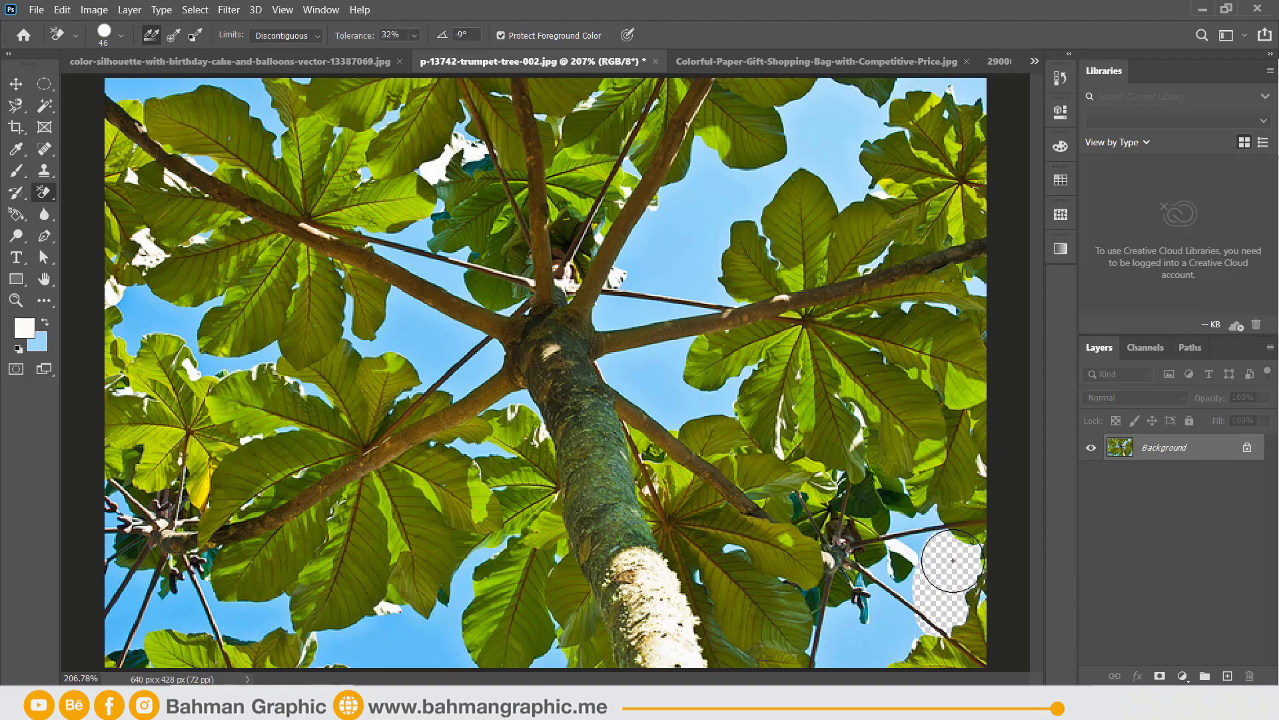
drag(953, 562, 935, 545)
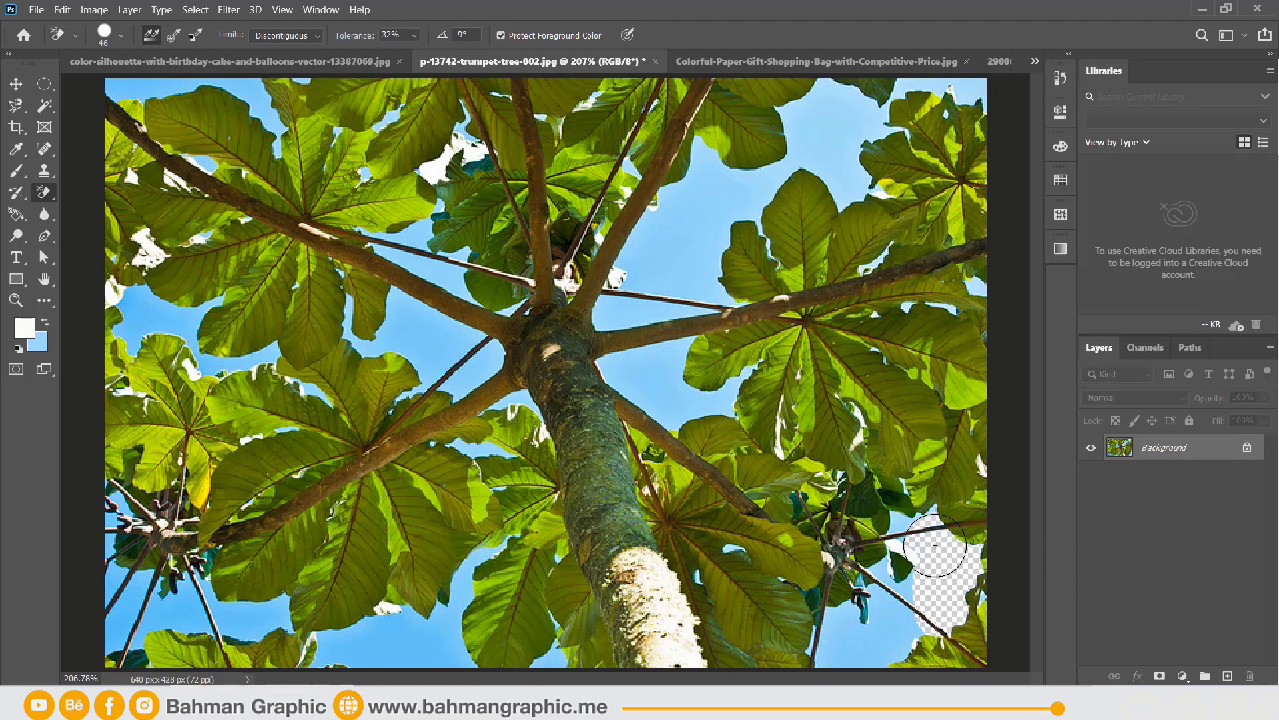
drag(935, 545, 958, 536)
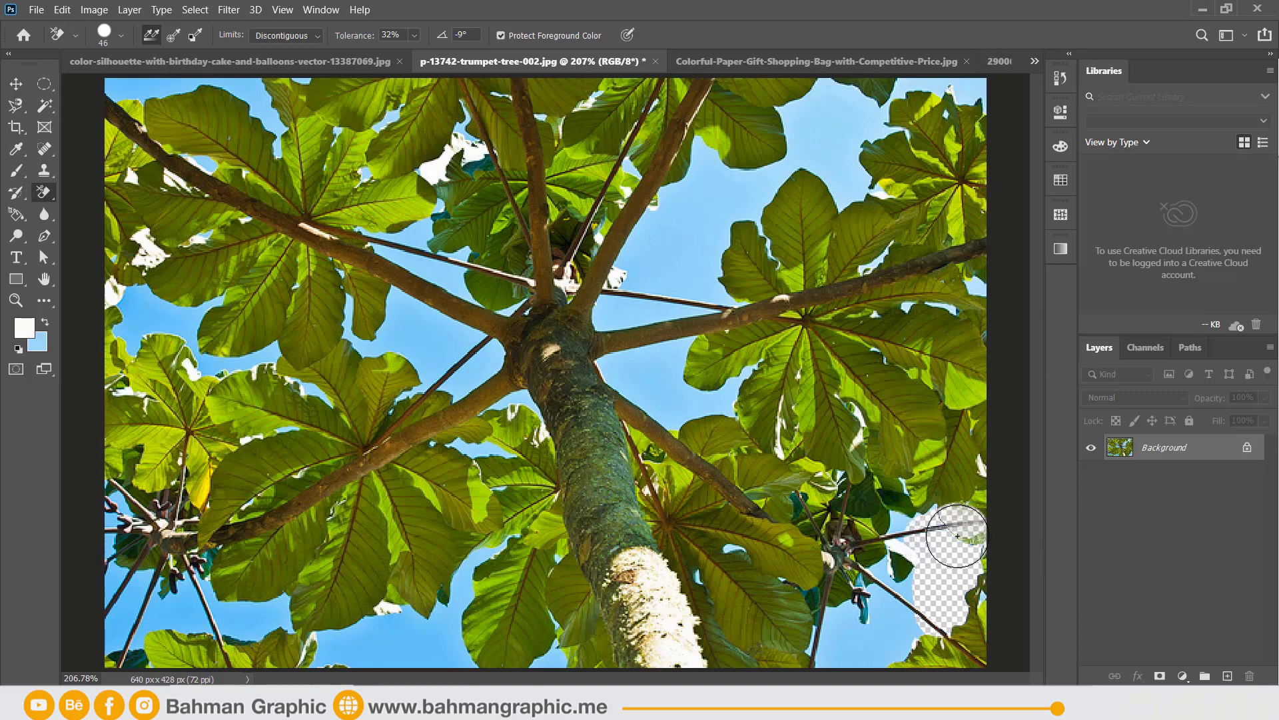
key(ctrl+alt+z)
key(ctrl+alt+z)
key(ctrl+alt+z)
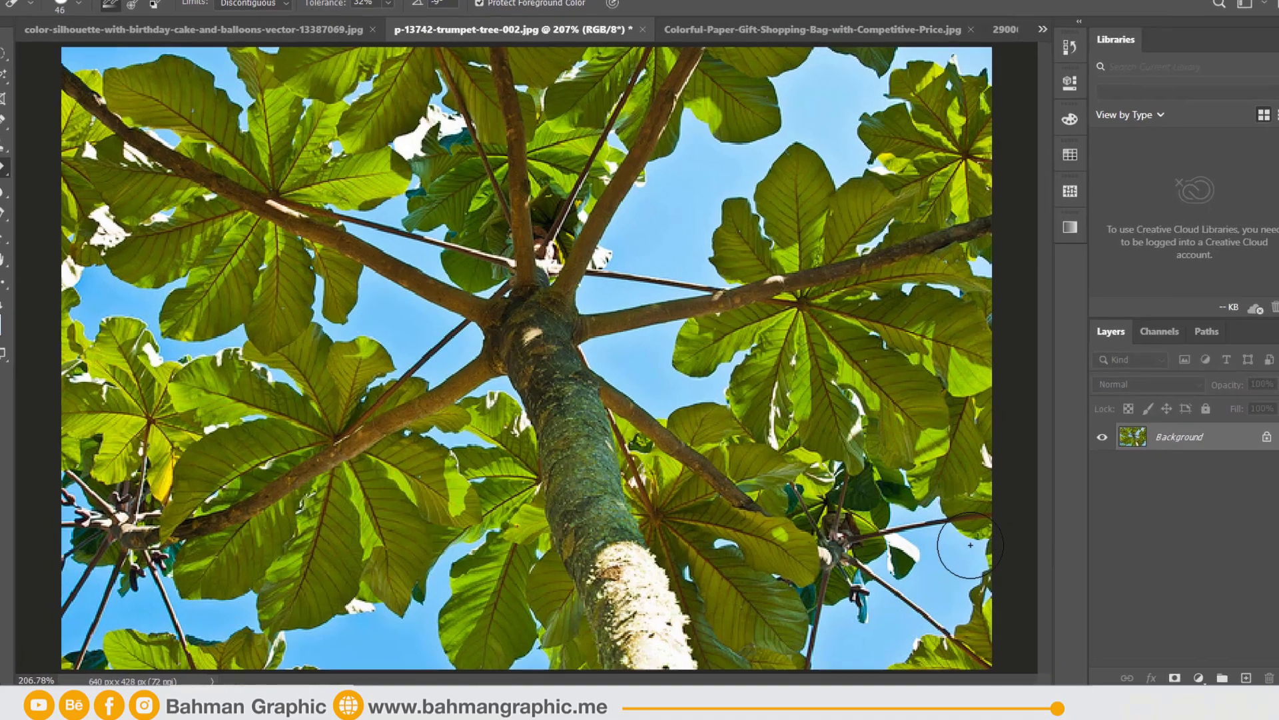
mouse_move(971, 544)
mouse_down()
mouse_move(950, 605)
mouse_move(957, 500)
mouse_move(962, 551)
mouse_move(937, 555)
mouse_up()
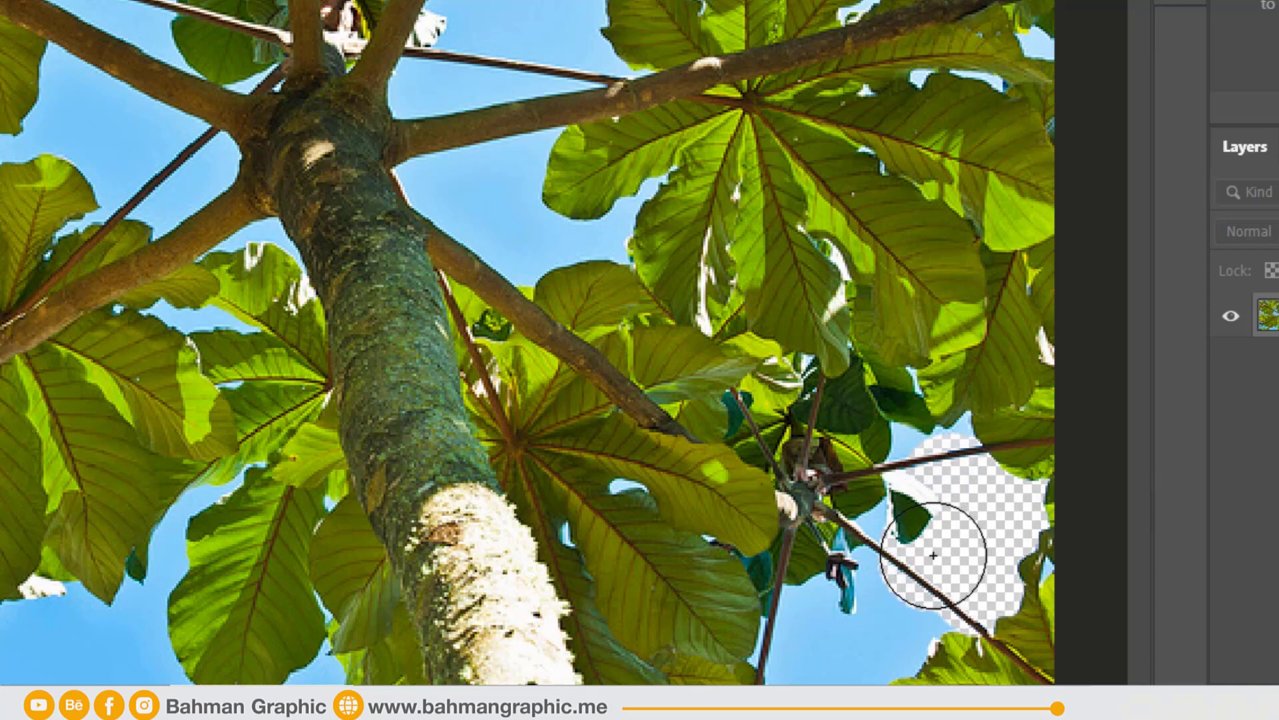
Step: Erase sky at the lower right and between the upper branches, undoing a stroke that hit a leaf
drag(925, 561, 939, 562)
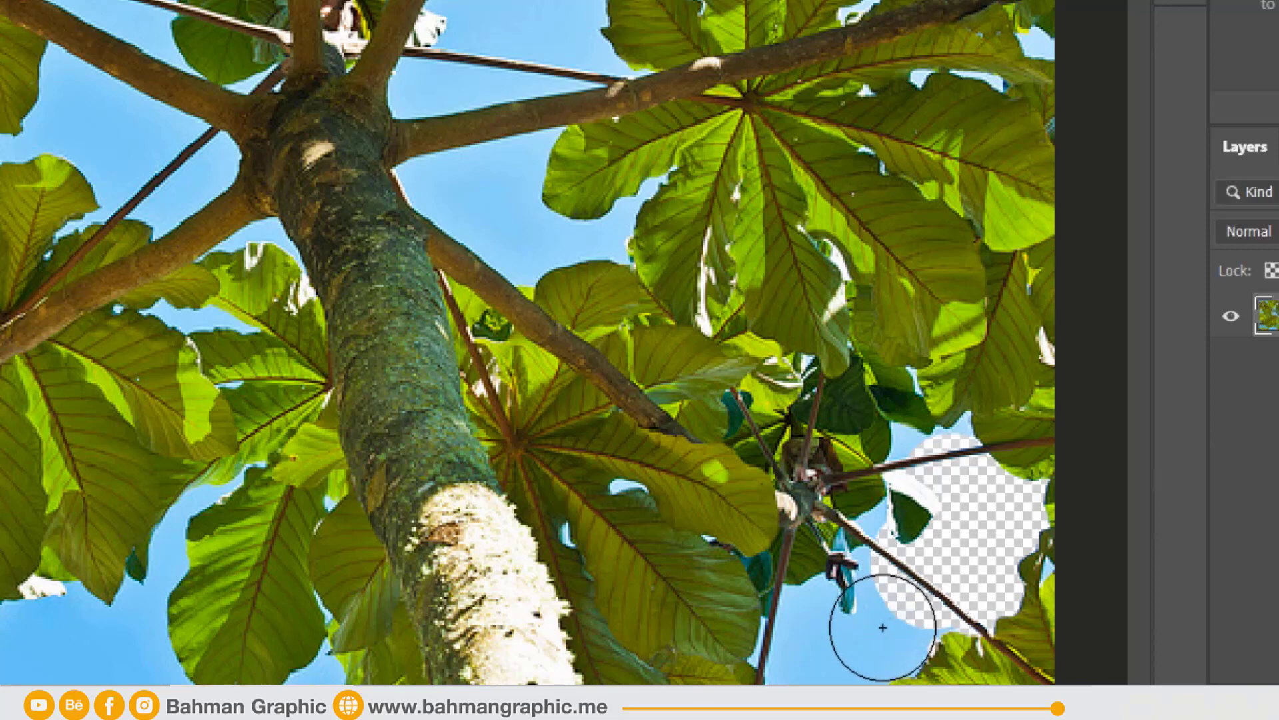
drag(882, 627, 797, 690)
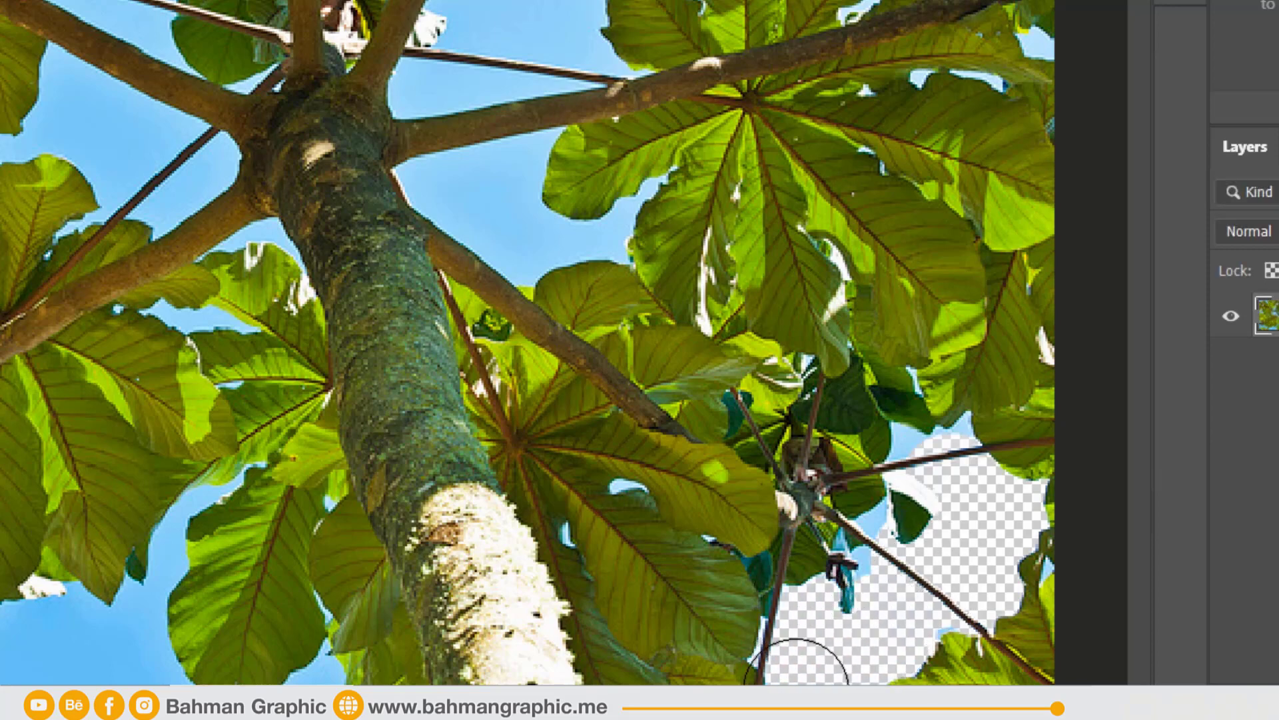
mouse_move(605, 223)
mouse_down()
mouse_move(561, 229)
mouse_move(451, 180)
mouse_move(526, 152)
mouse_up()
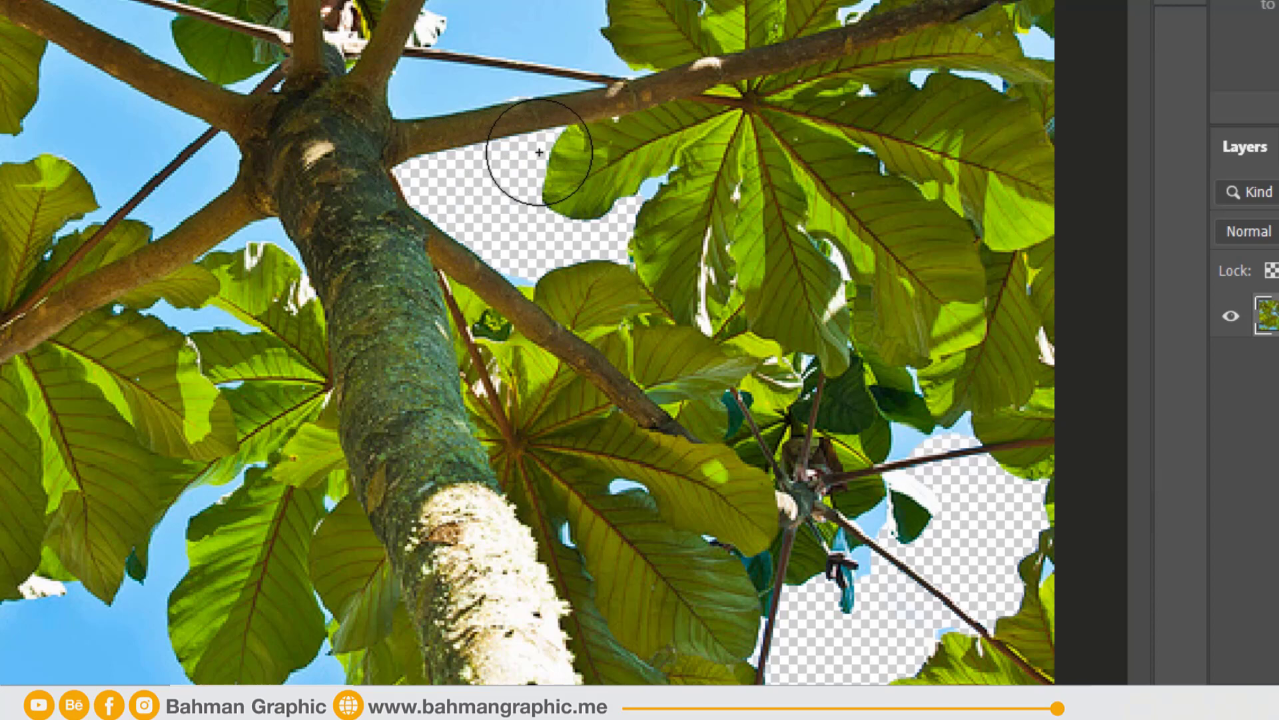
mouse_move(539, 152)
mouse_down()
mouse_move(573, 164)
mouse_move(577, 199)
mouse_up()
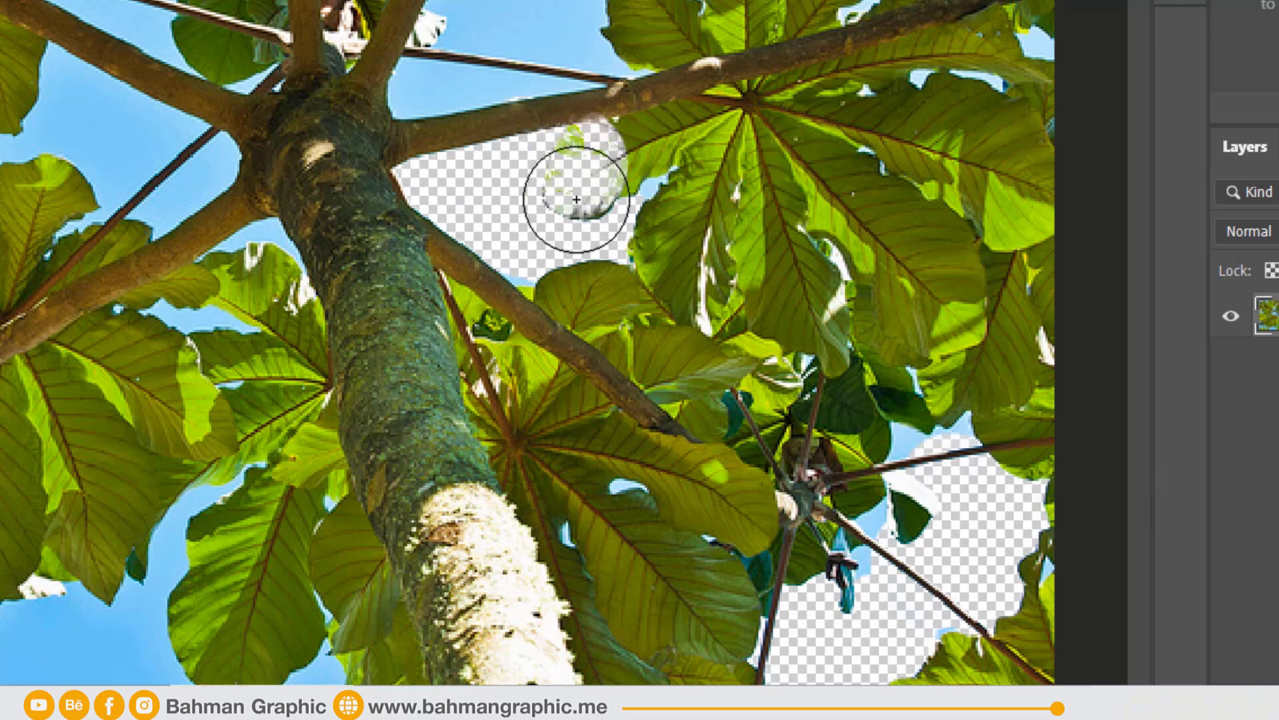
key(ctrl+z)
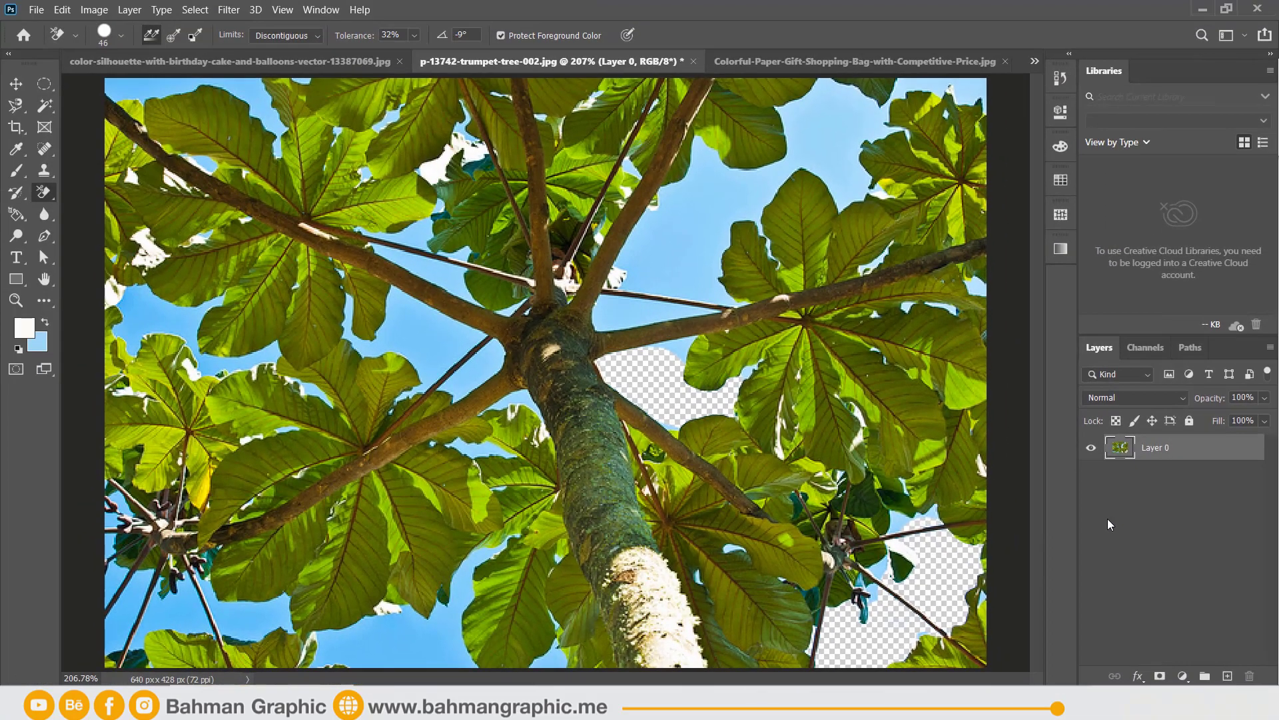
Step: Add a Channel Mixer adjustment layer, then delete it so only Layer 0 remains
click(1183, 676)
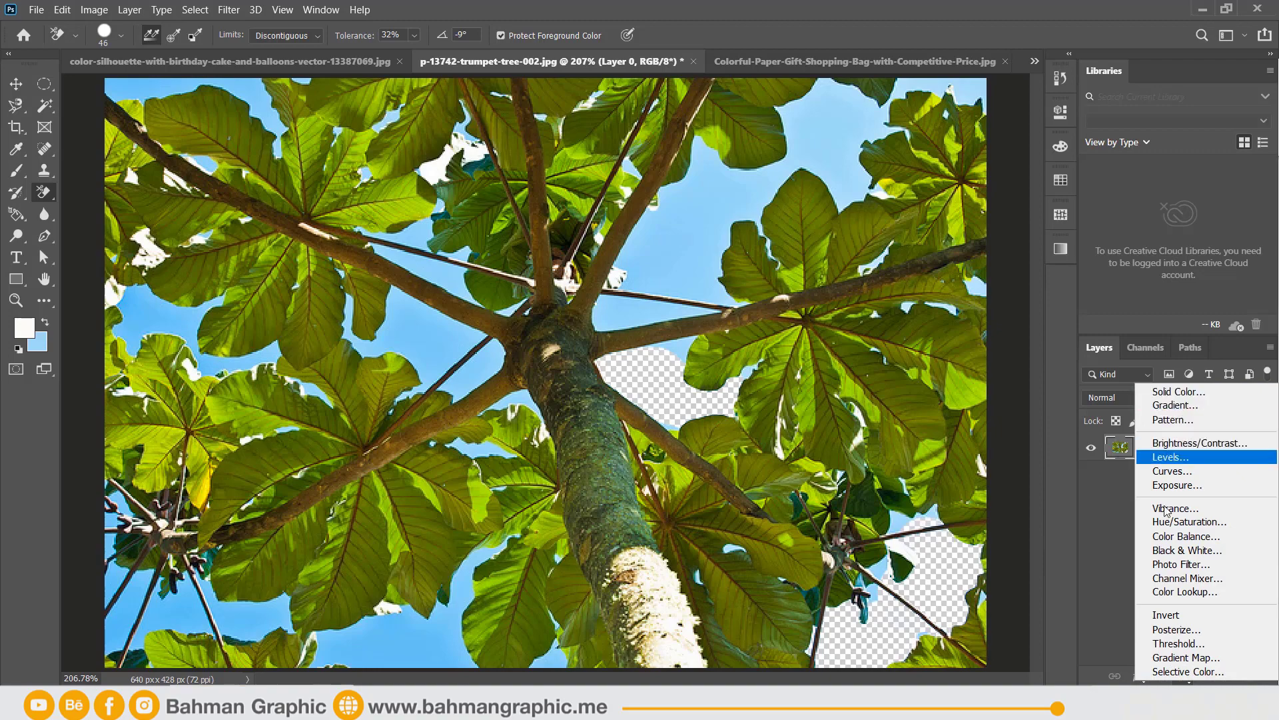
click(1187, 578)
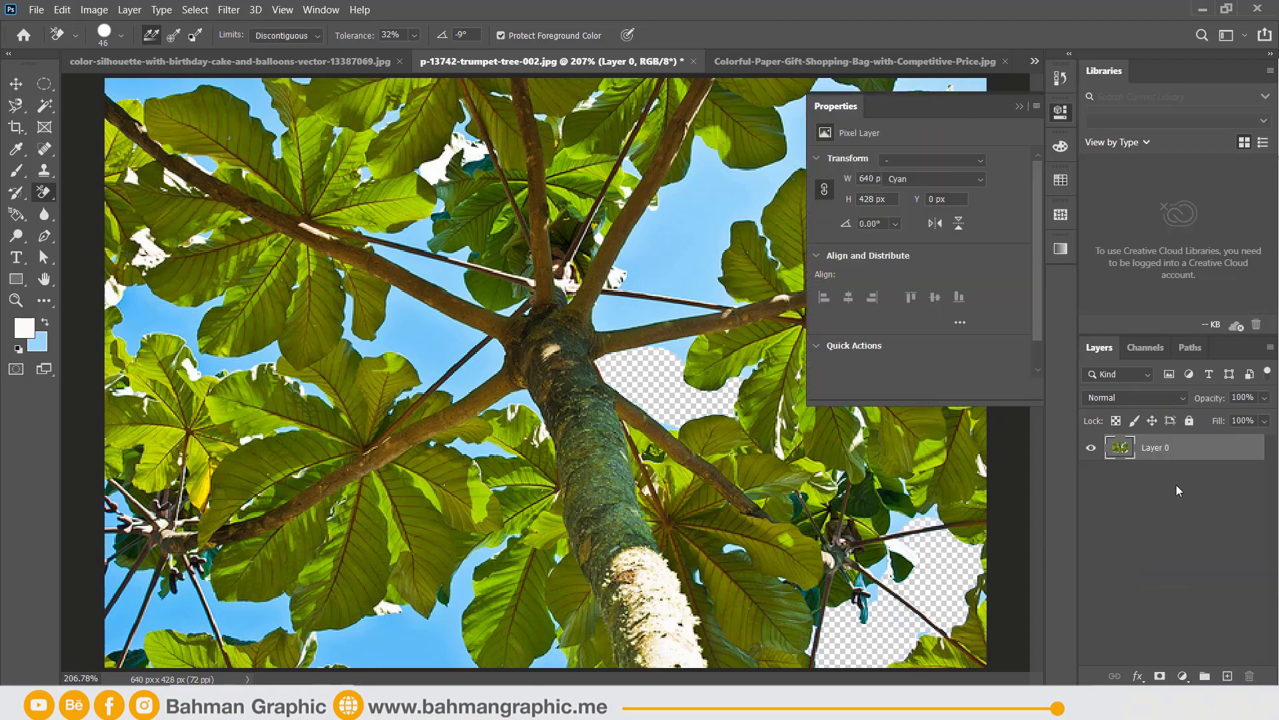
click(1176, 484)
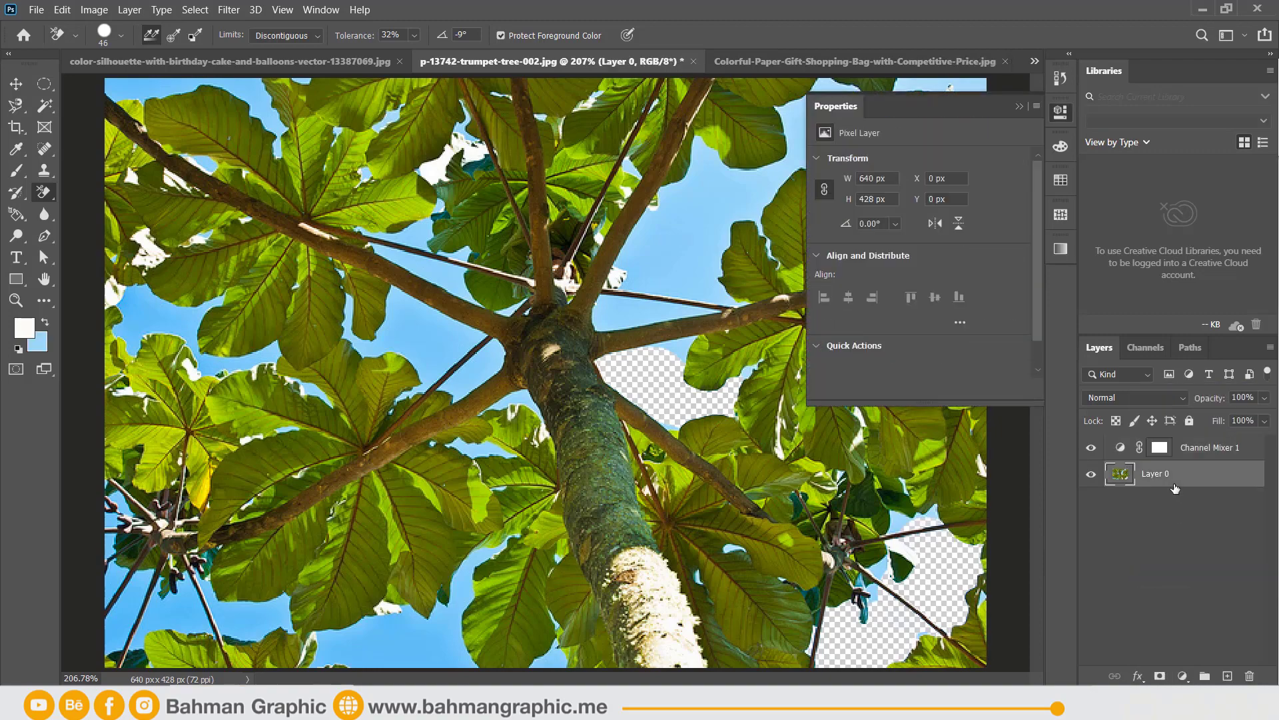
click(1198, 452)
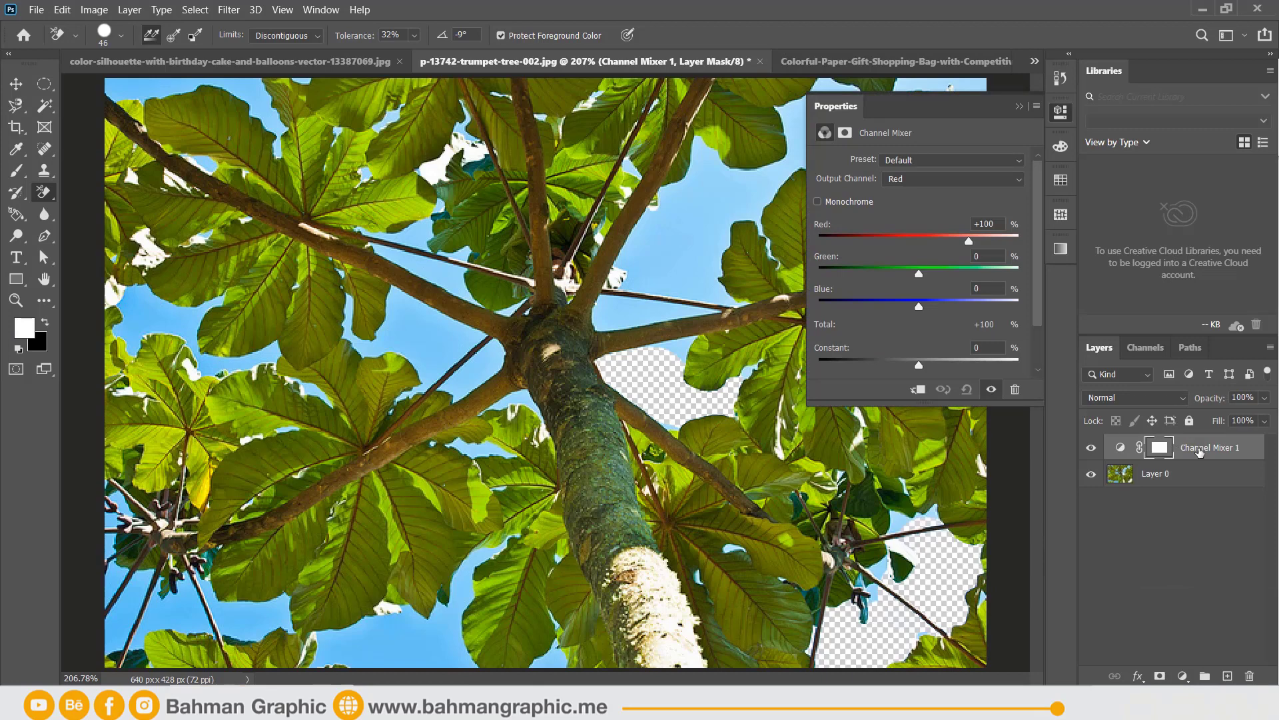
drag(1200, 452, 1249, 676)
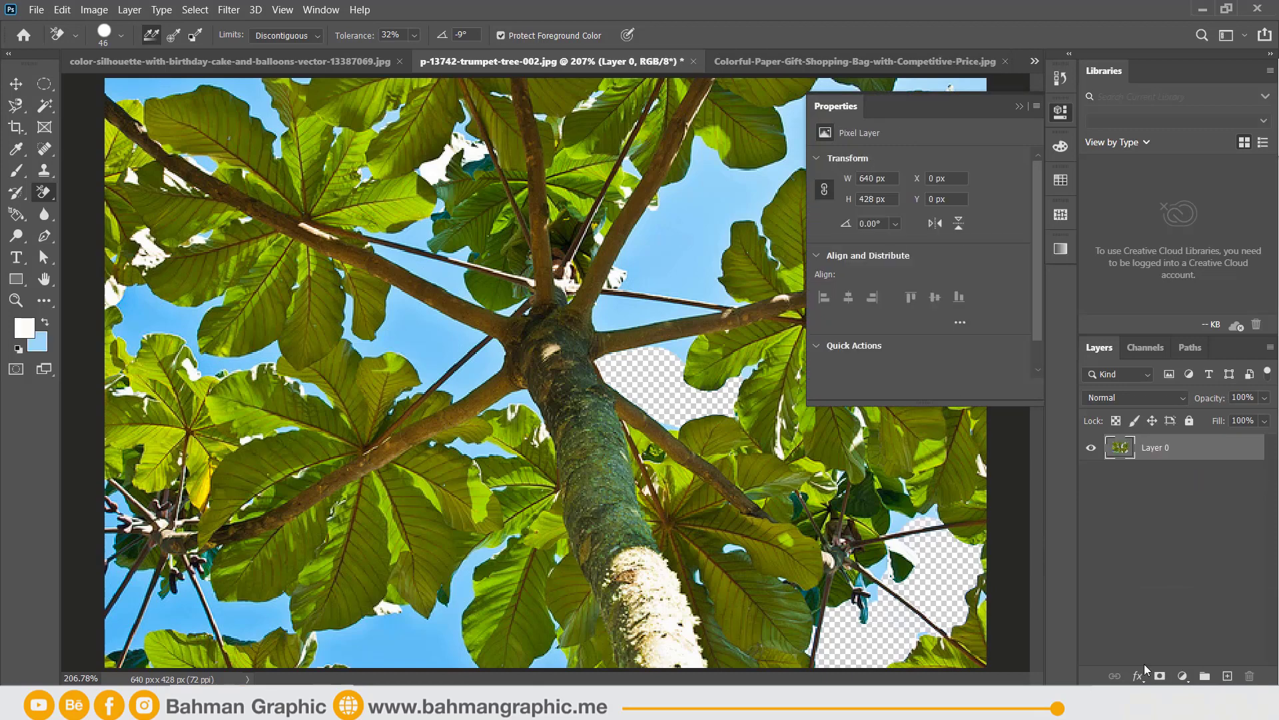
click(1183, 676)
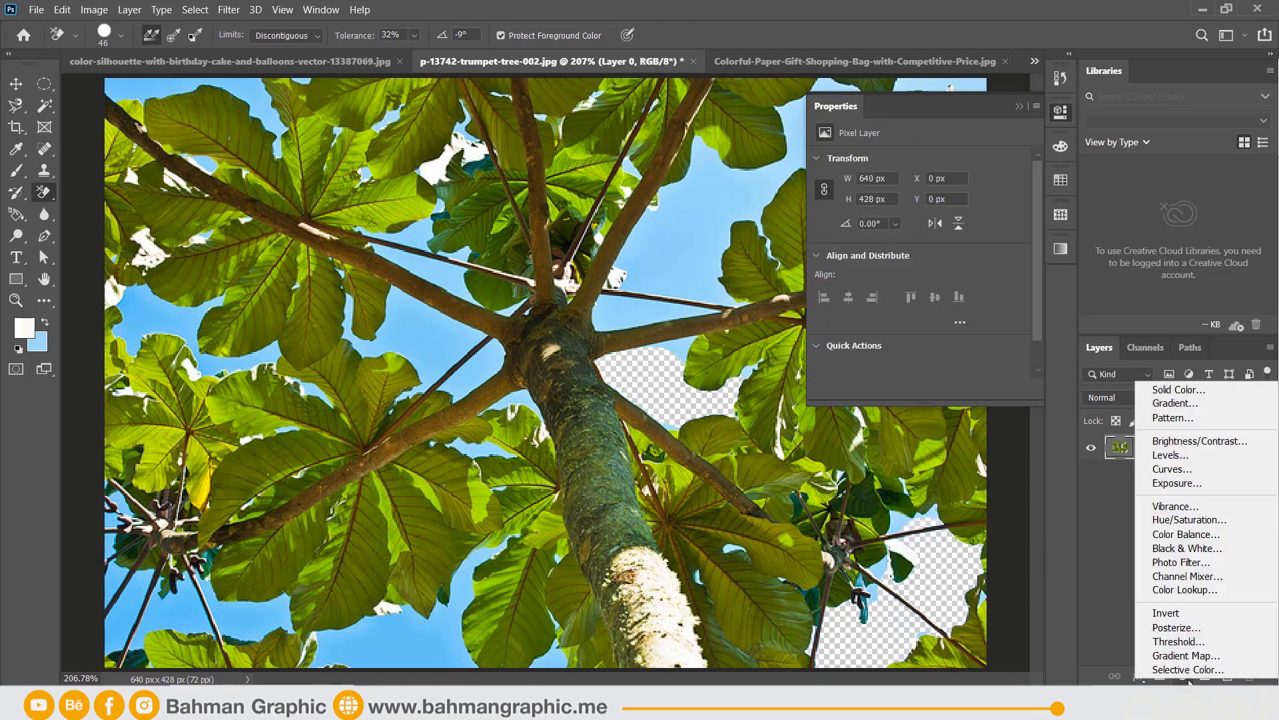
Step: Add a black Solid Color fill layer below Layer 0, then select Layer 0
click(1189, 395)
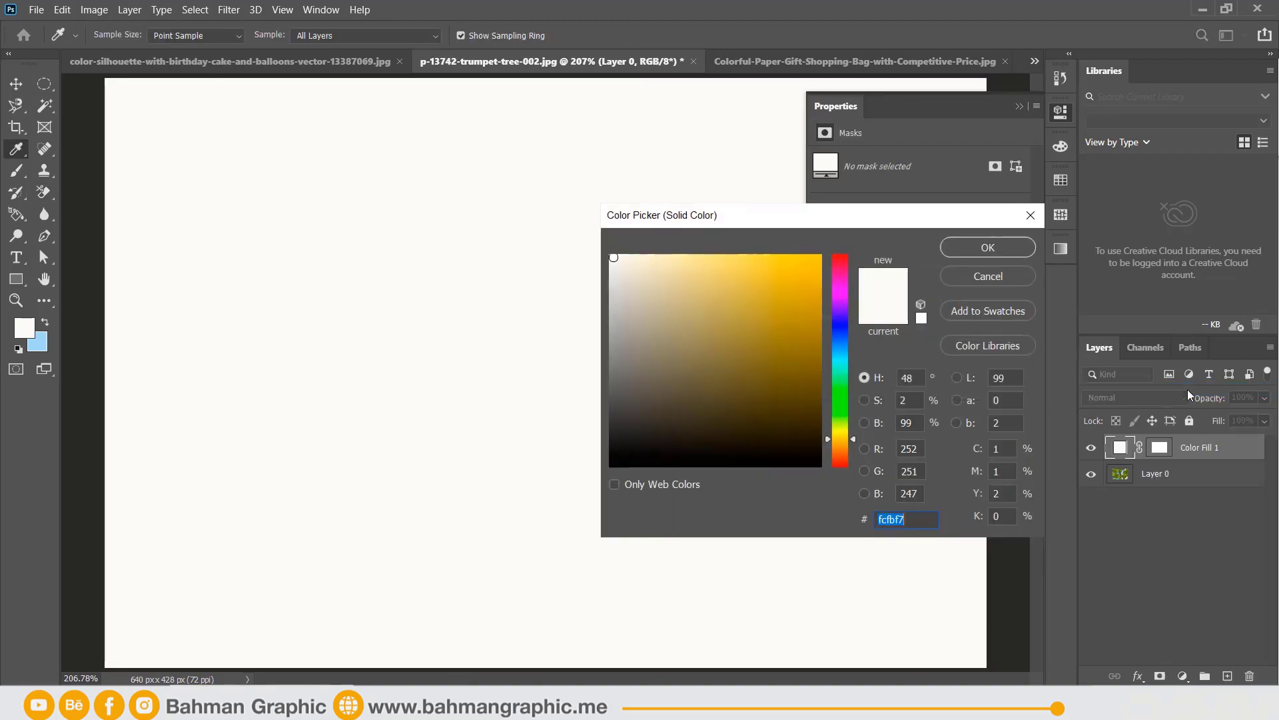
click(713, 346)
drag(713, 346, 758, 466)
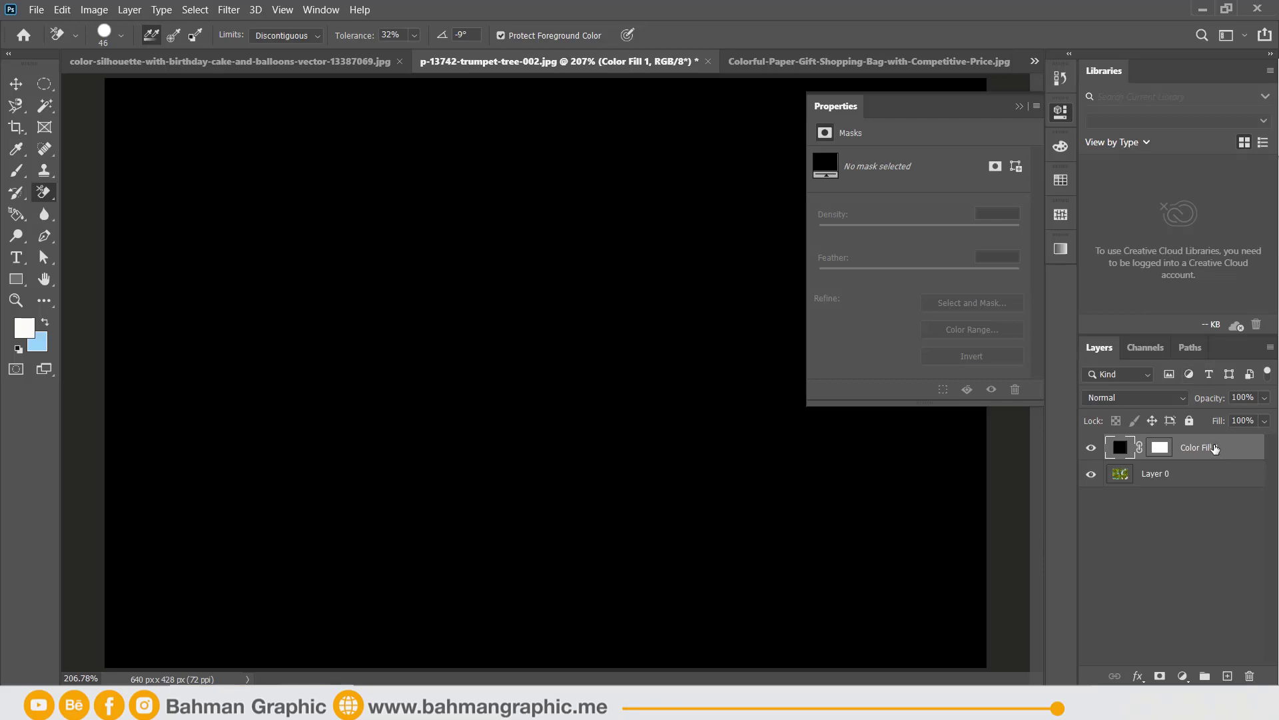
drag(1214, 454, 1194, 501)
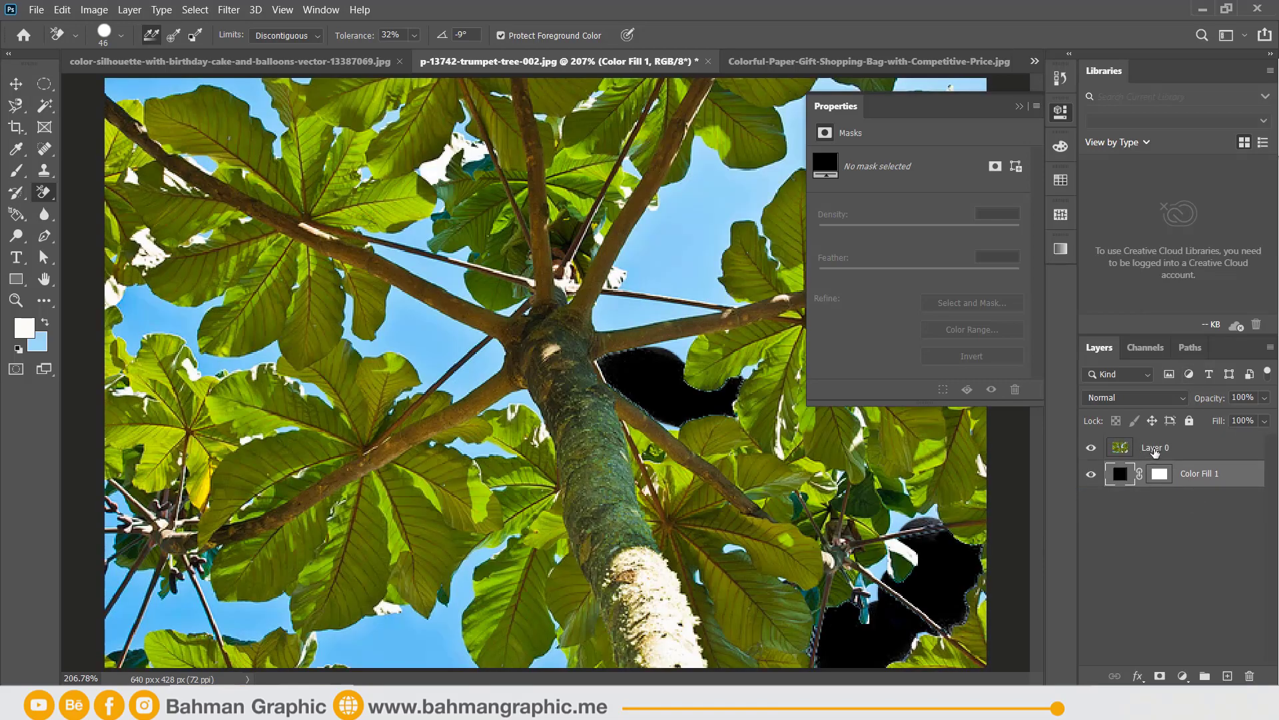
click(1155, 453)
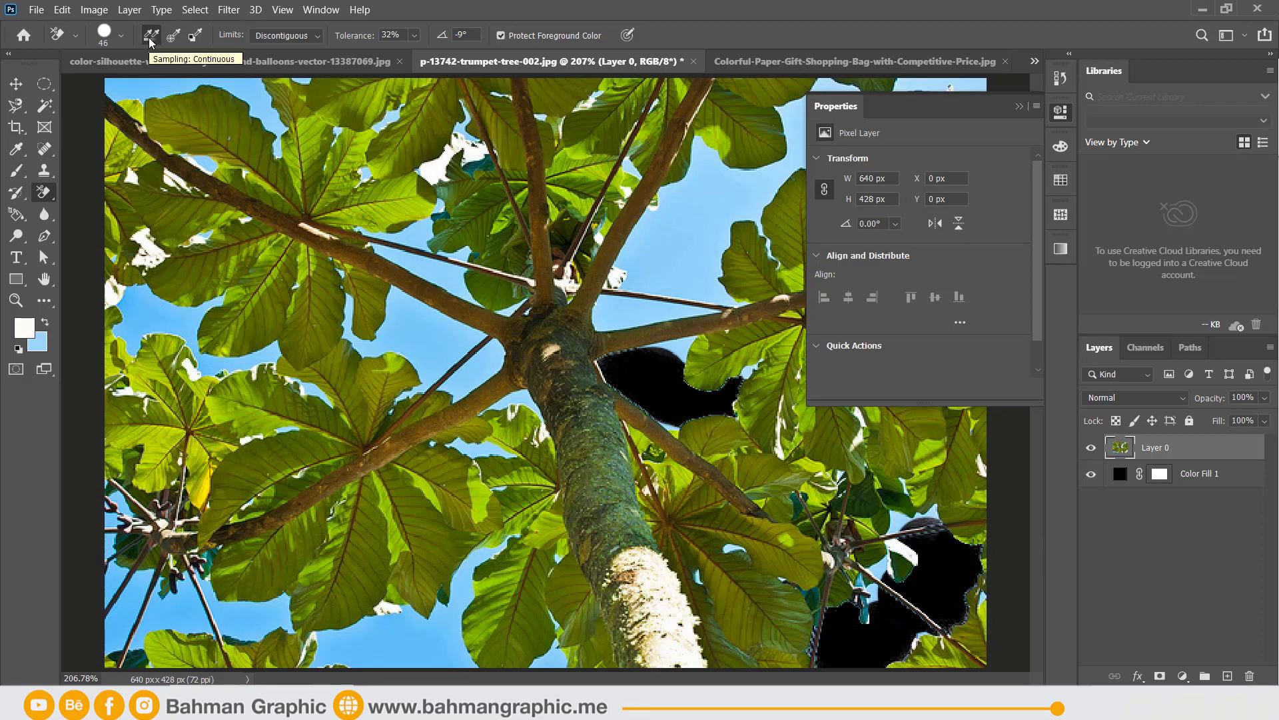
Step: Test a Background Eraser stroke over the lower leaves and undo it
click(429, 638)
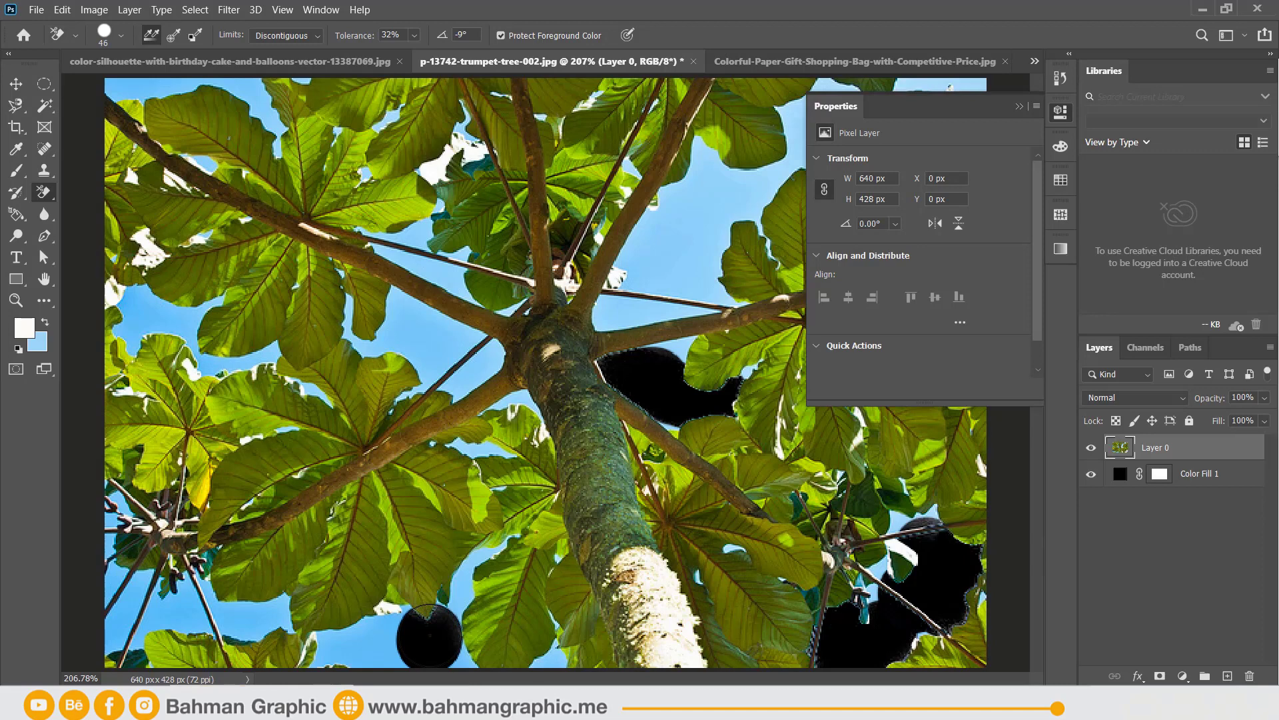
drag(429, 638, 418, 574)
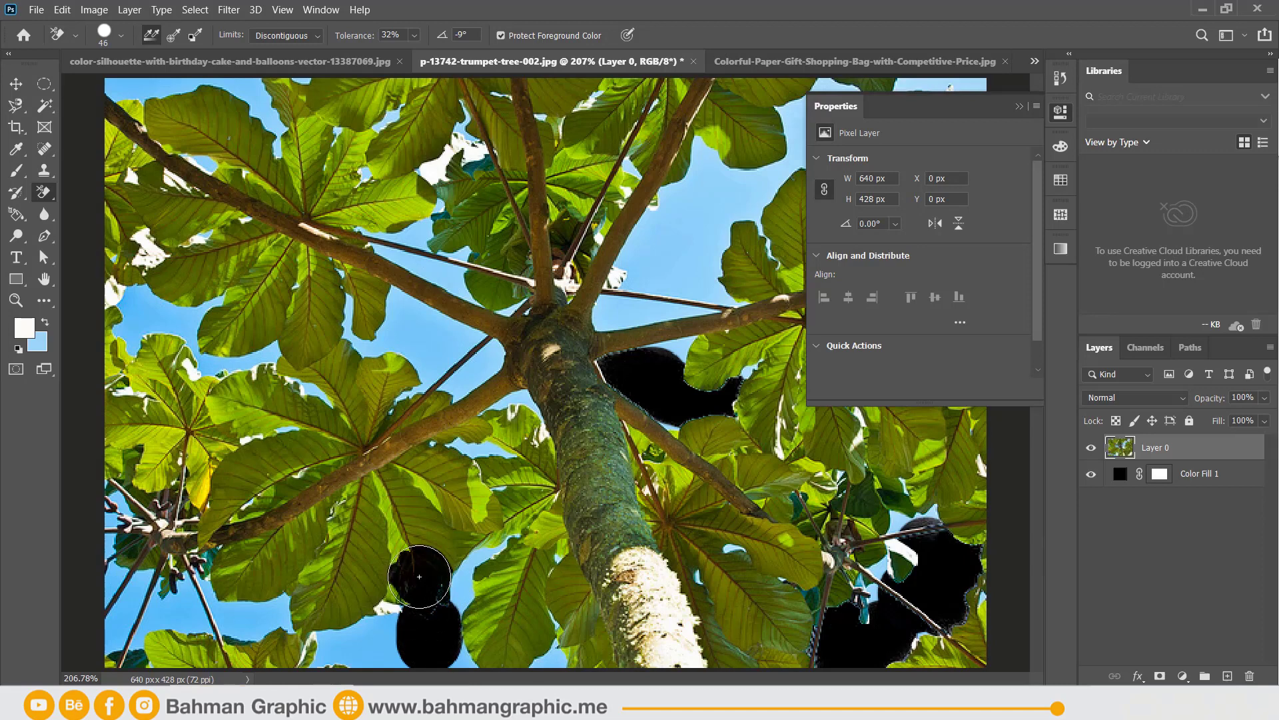
key(ctrl+z)
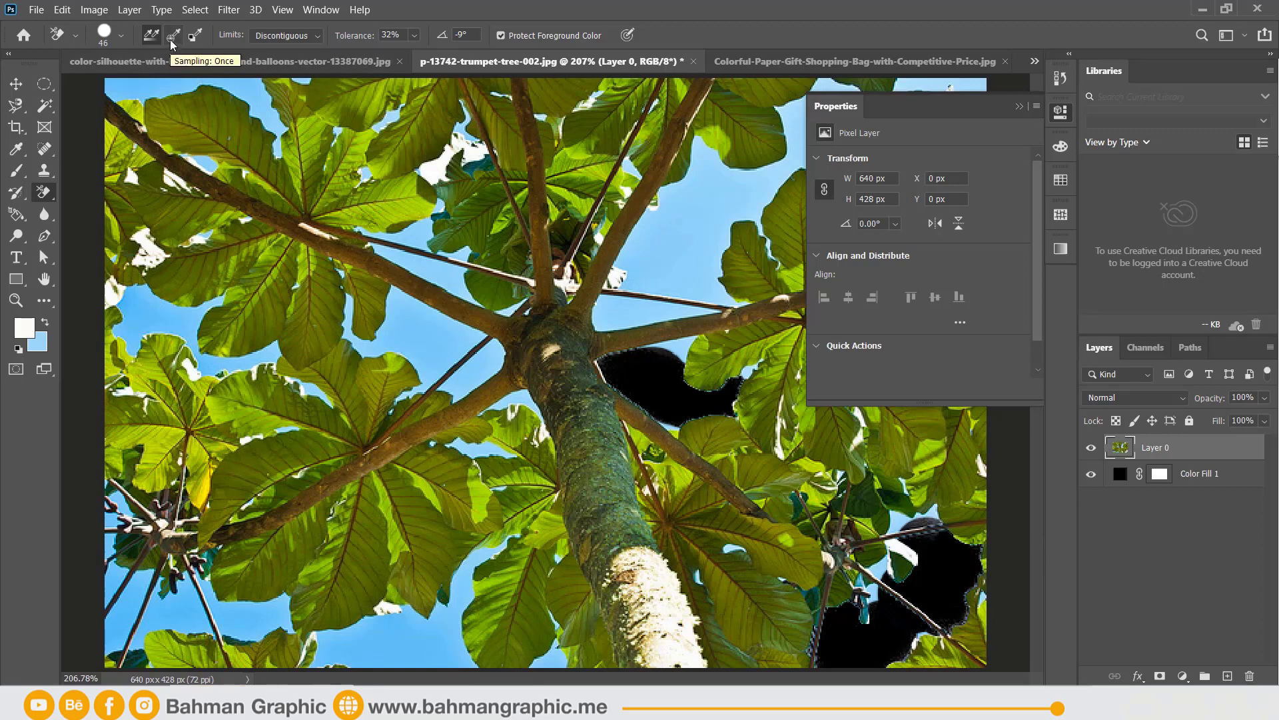
Step: Set Sampling to Once, erase sky along the bottom and upper right, then undo the last stroke
click(172, 36)
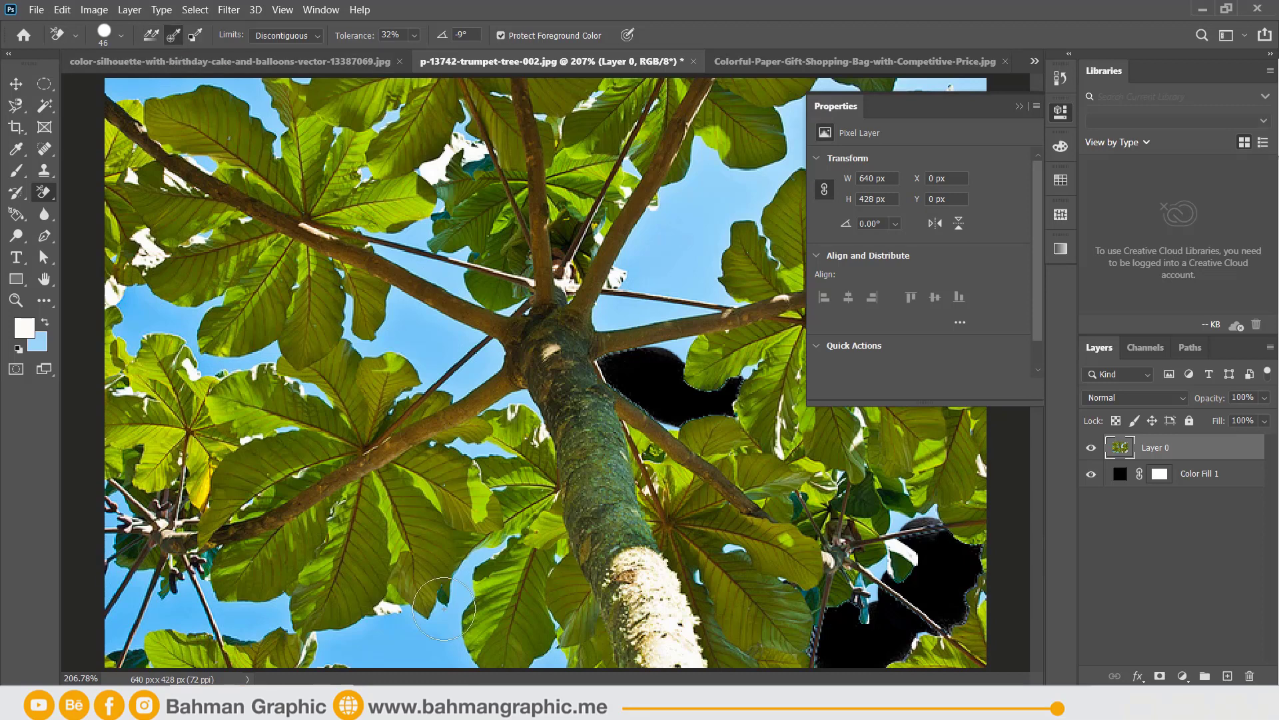
click(434, 635)
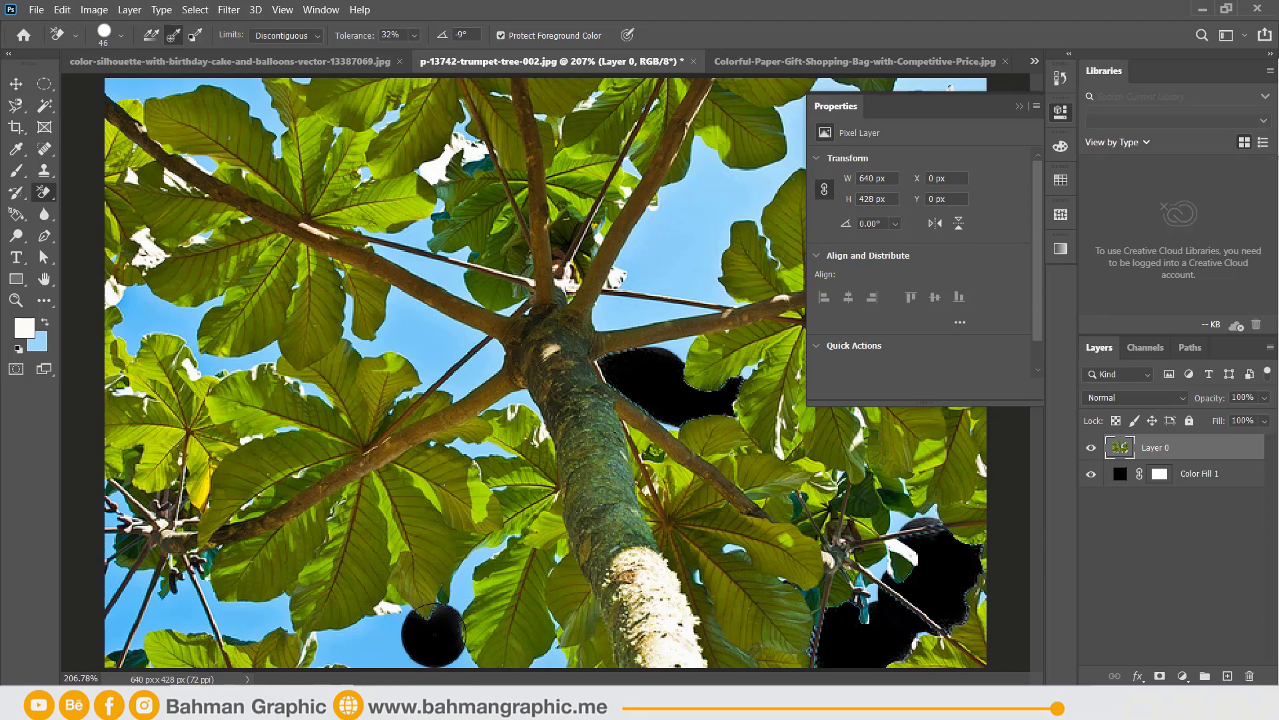
mouse_move(434, 635)
mouse_down()
mouse_move(246, 614)
mouse_move(113, 309)
mouse_move(353, 214)
mouse_move(109, 100)
mouse_up()
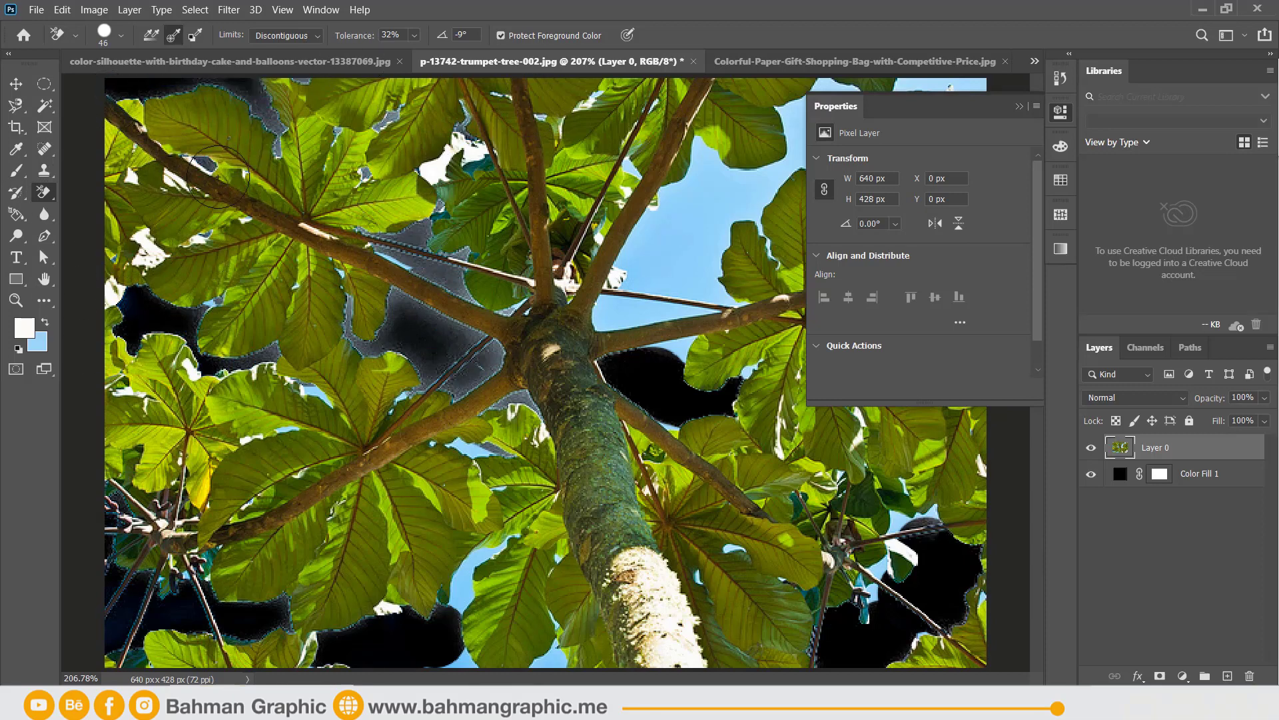
mouse_move(660, 293)
mouse_down()
mouse_move(721, 169)
mouse_move(908, 91)
mouse_move(959, 85)
mouse_up()
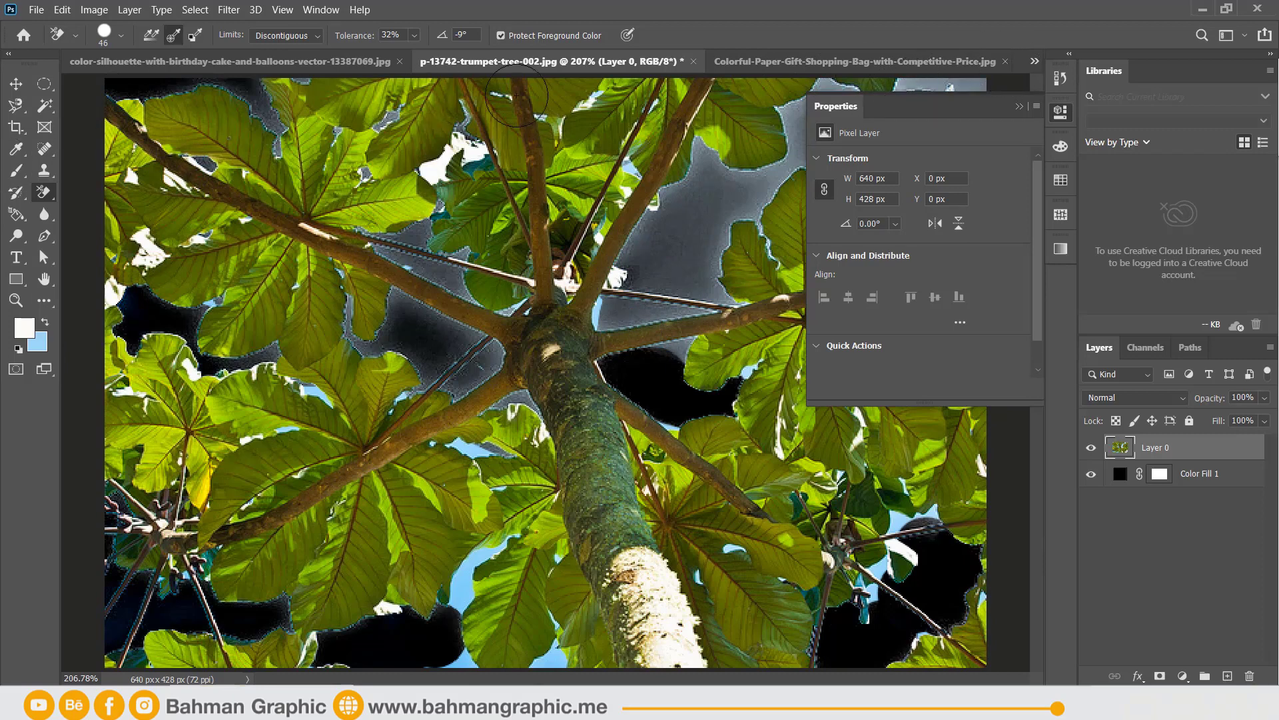
key(ctrl+z)
key(ctrl+z)
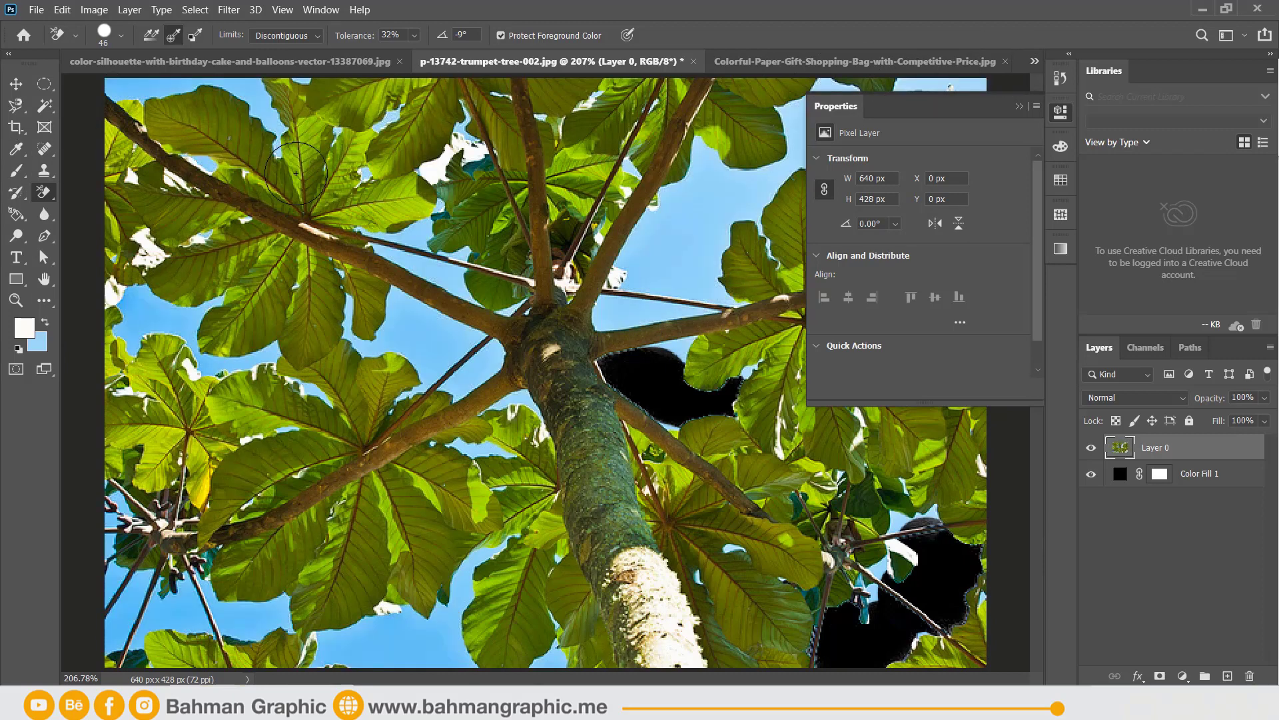
Step: Set Sampling to Background Swatch and erase the sky patch right of the trunk to black
click(195, 38)
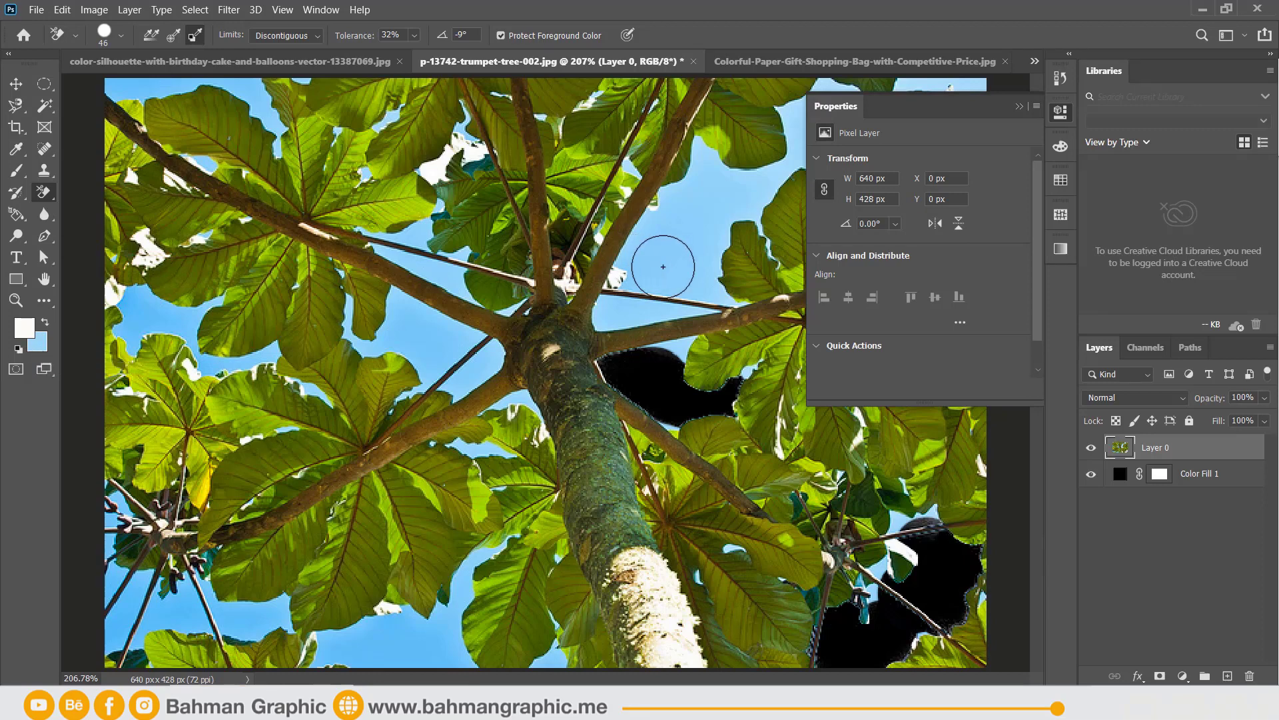
mouse_move(663, 263)
mouse_down()
mouse_move(673, 206)
mouse_move(620, 260)
mouse_move(640, 293)
mouse_move(706, 174)
mouse_move(703, 267)
mouse_move(613, 293)
mouse_move(700, 320)
mouse_up()
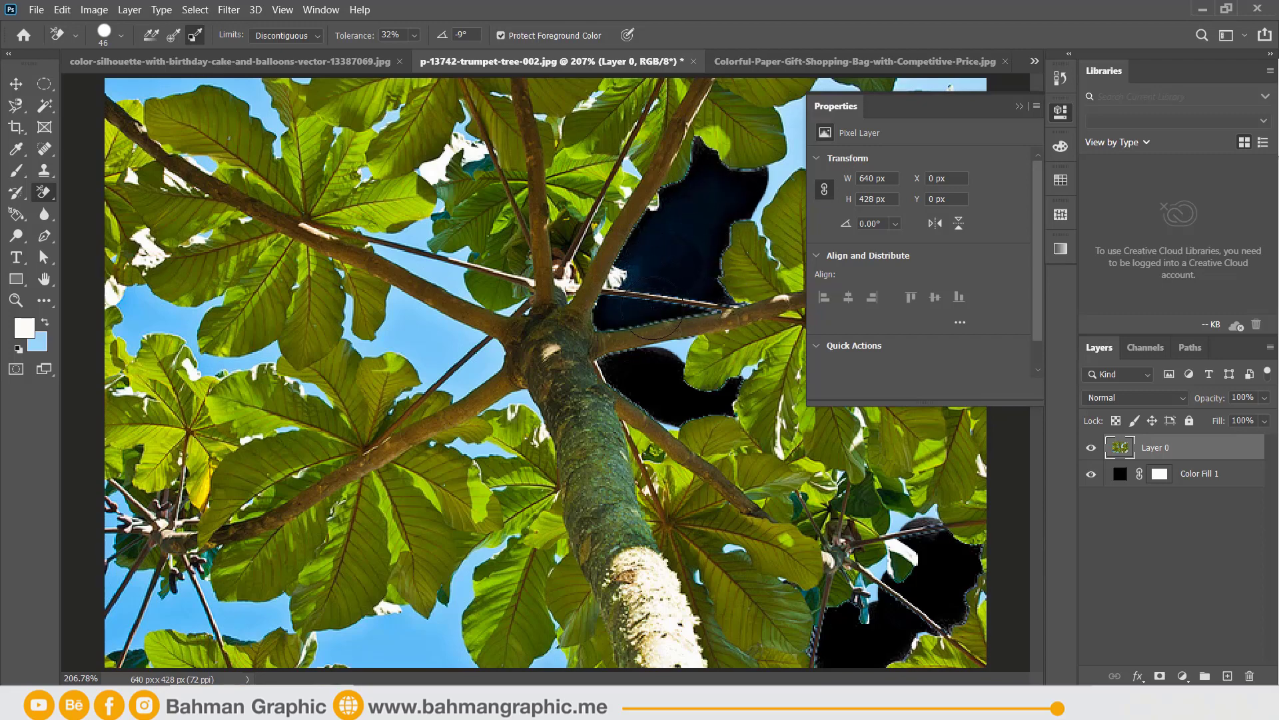
Step: Sample the leaf green as the background colour and erase along the lower leaf edges
click(40, 341)
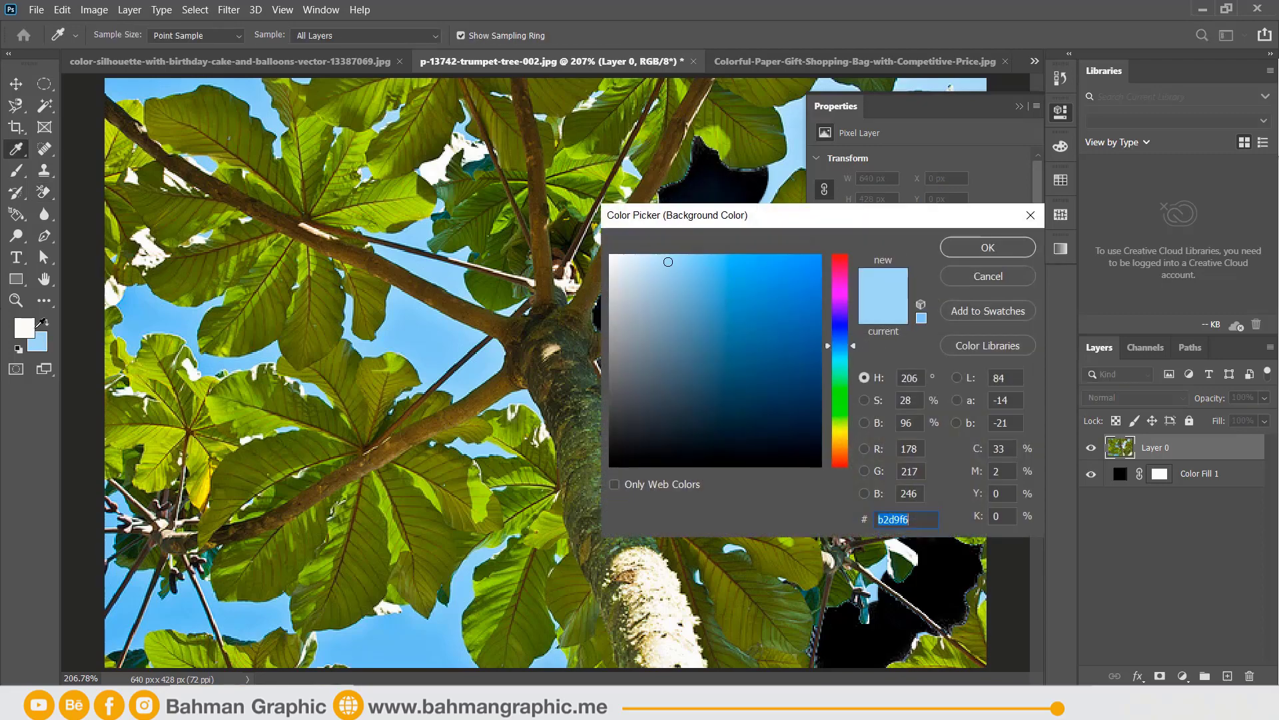
click(442, 553)
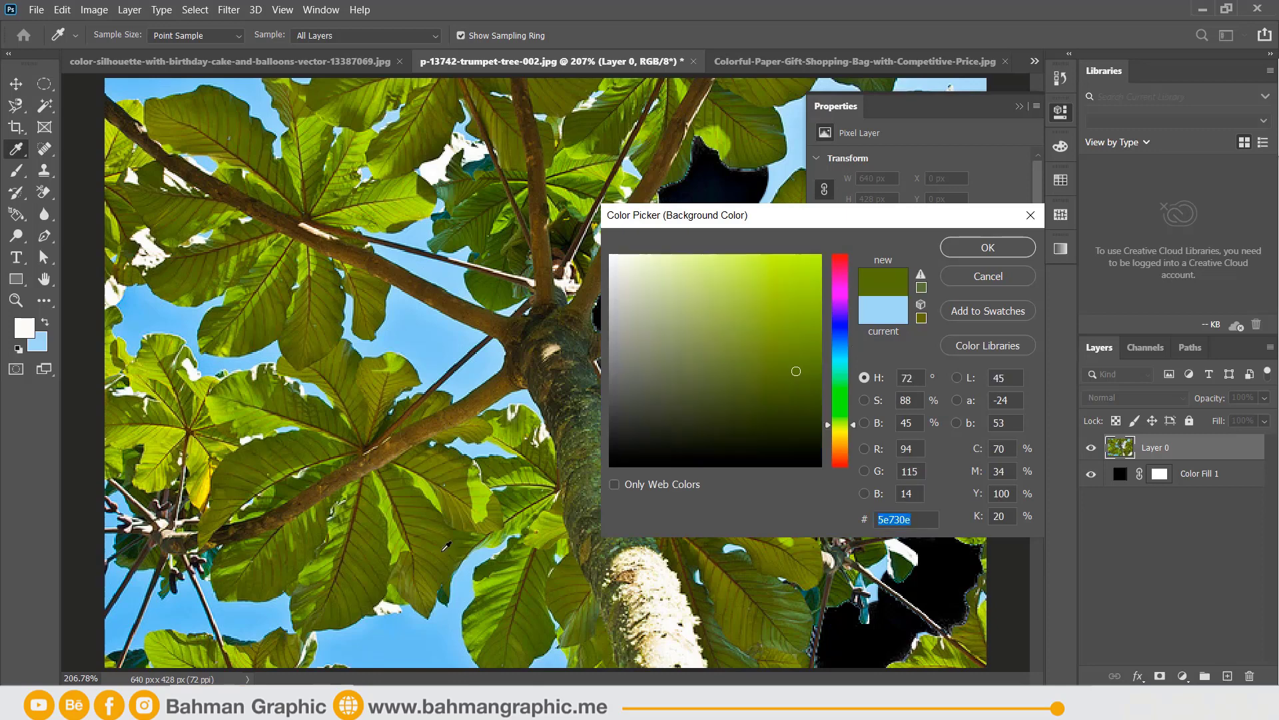
click(989, 247)
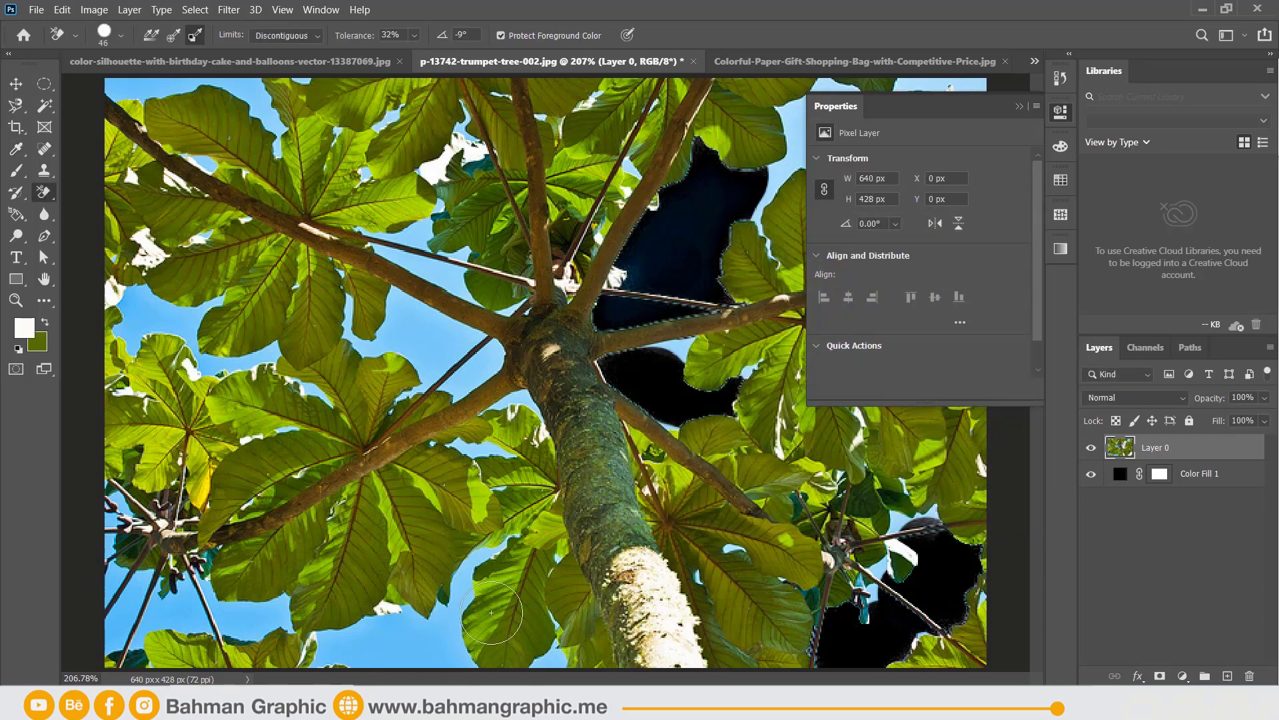
mouse_move(420, 643)
mouse_down()
mouse_move(371, 642)
mouse_move(320, 480)
mouse_move(546, 493)
mouse_move(503, 533)
mouse_up()
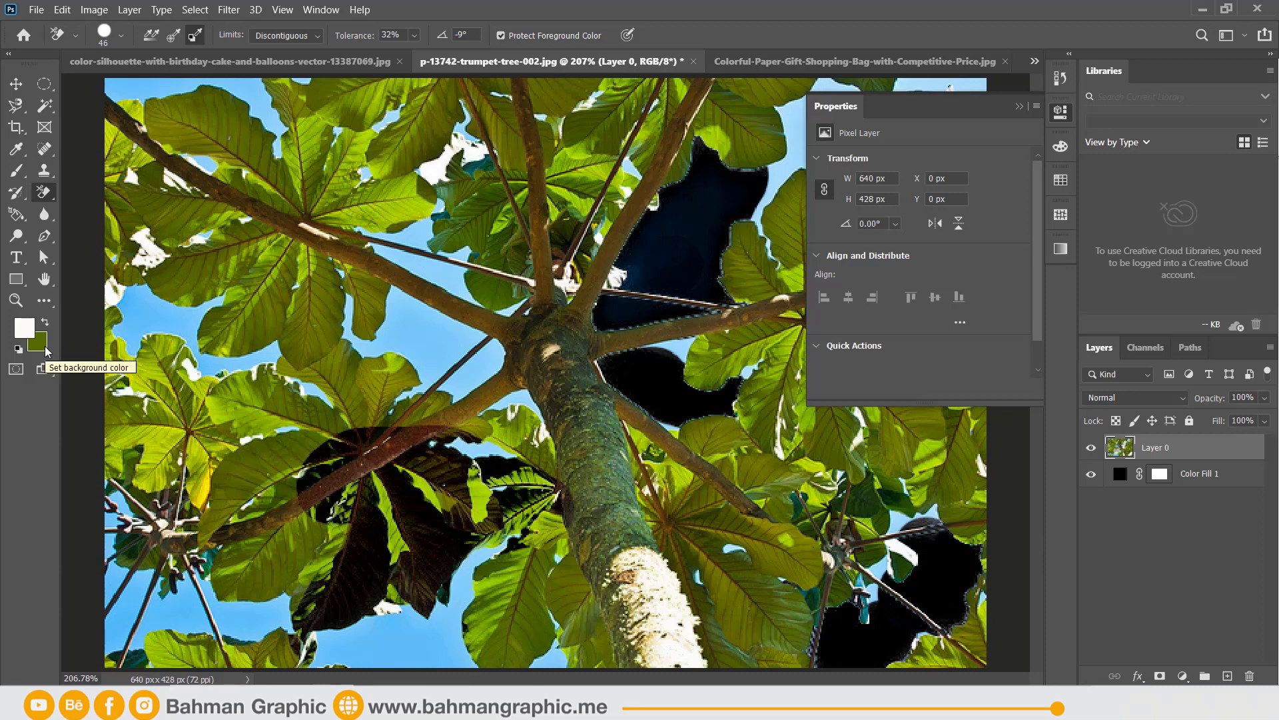
Step: Undo two erasing strokes and put Layer 0 back above Color Fill 1
key(ctrl+z)
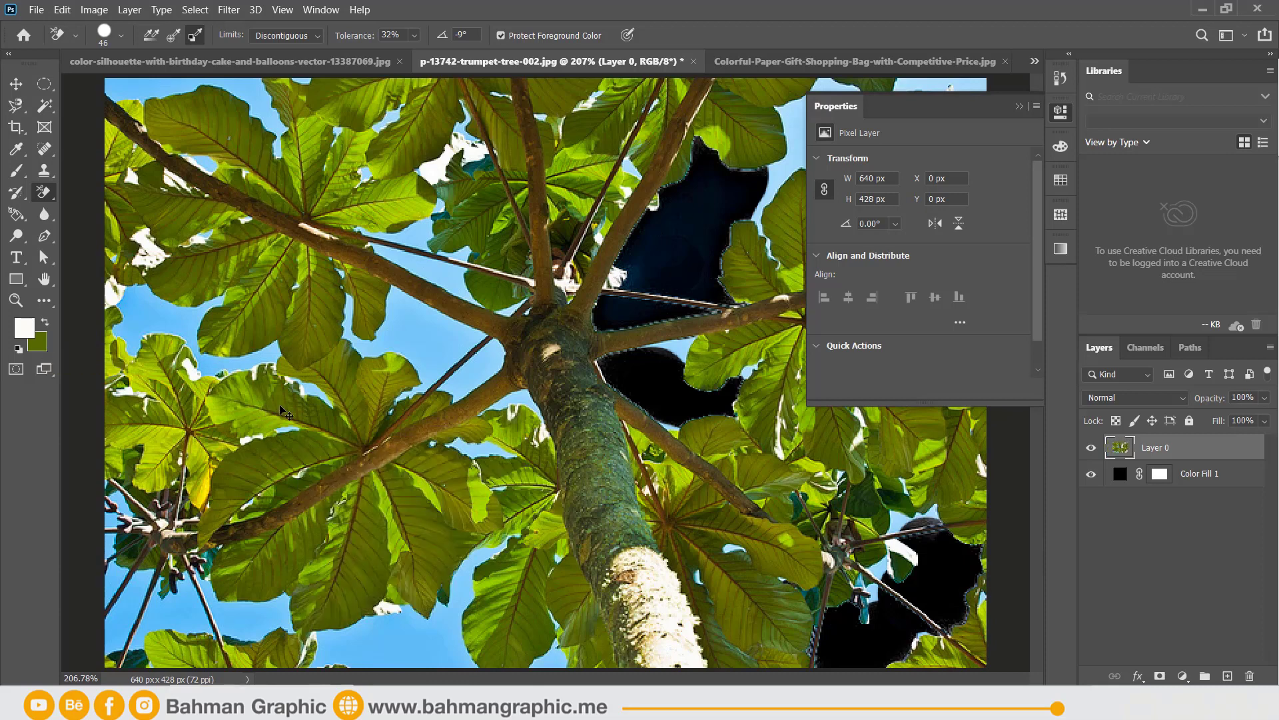
key(ctrl+z)
key(ctrl+bracketleft)
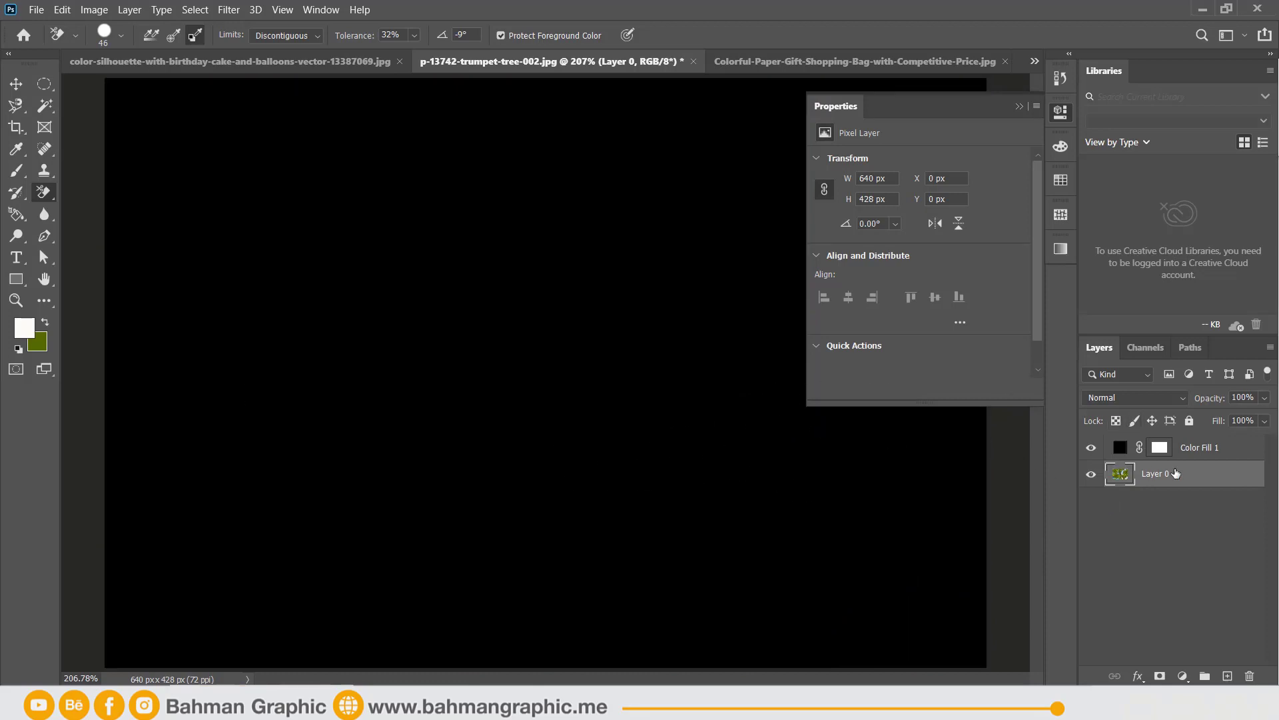
drag(1192, 471, 1200, 436)
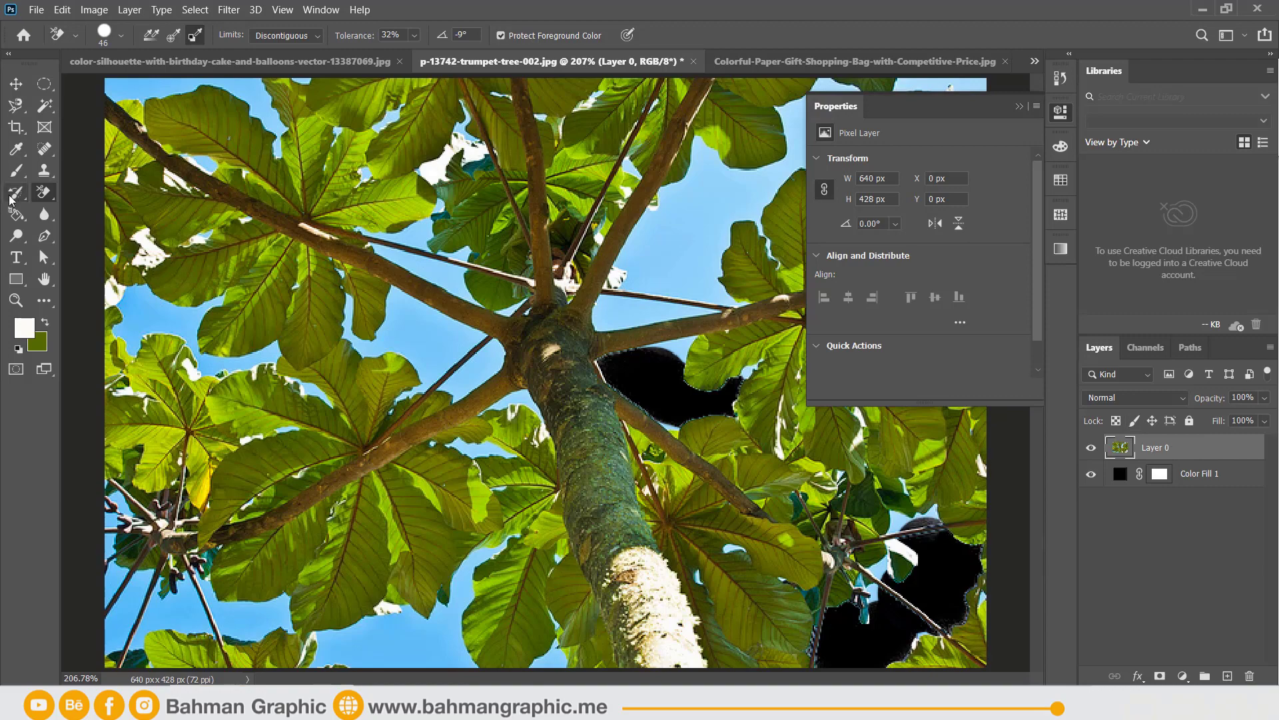
click(15, 192)
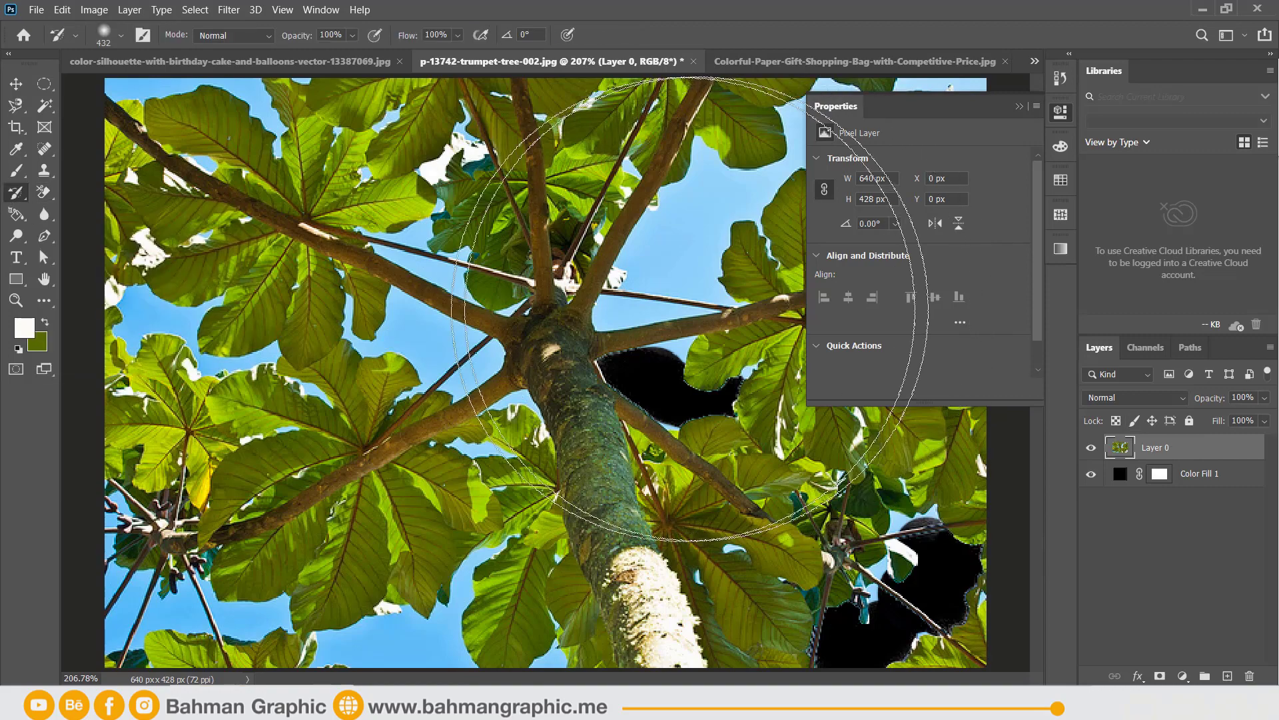
Step: Paint over the image with the 432 px History Brush to remove all black patches
drag(667, 380, 1007, 507)
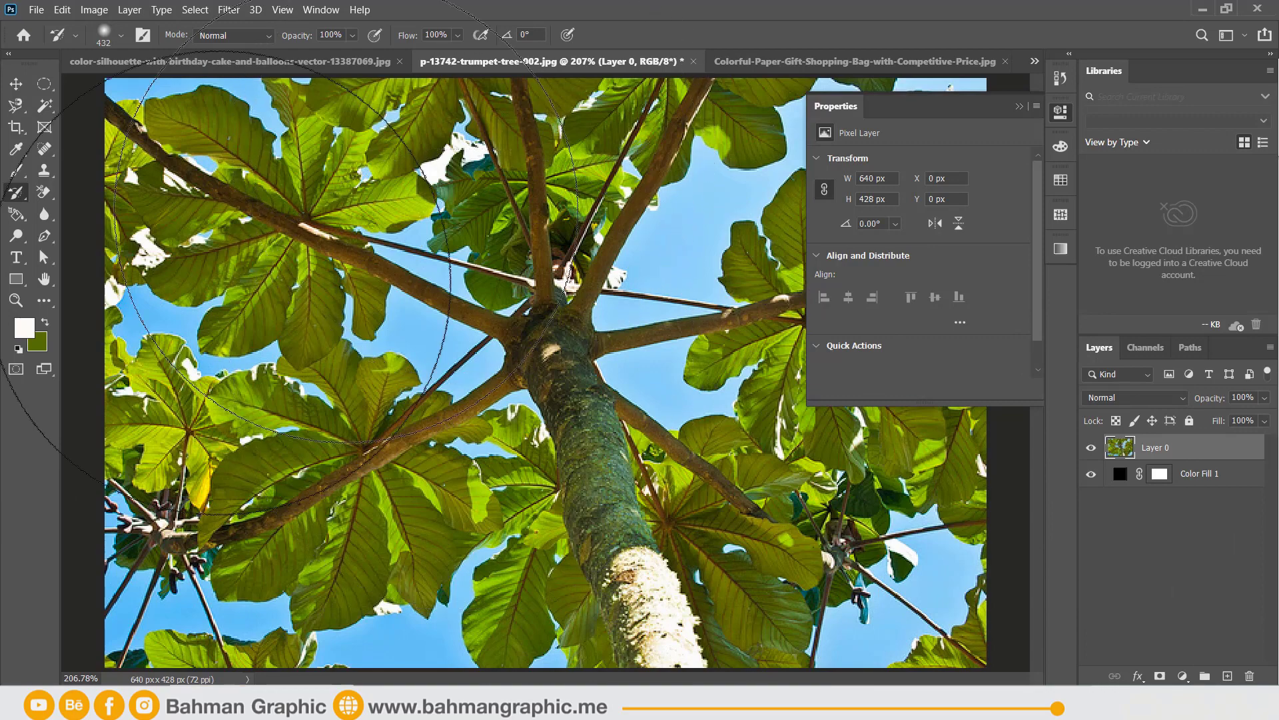
click(44, 192)
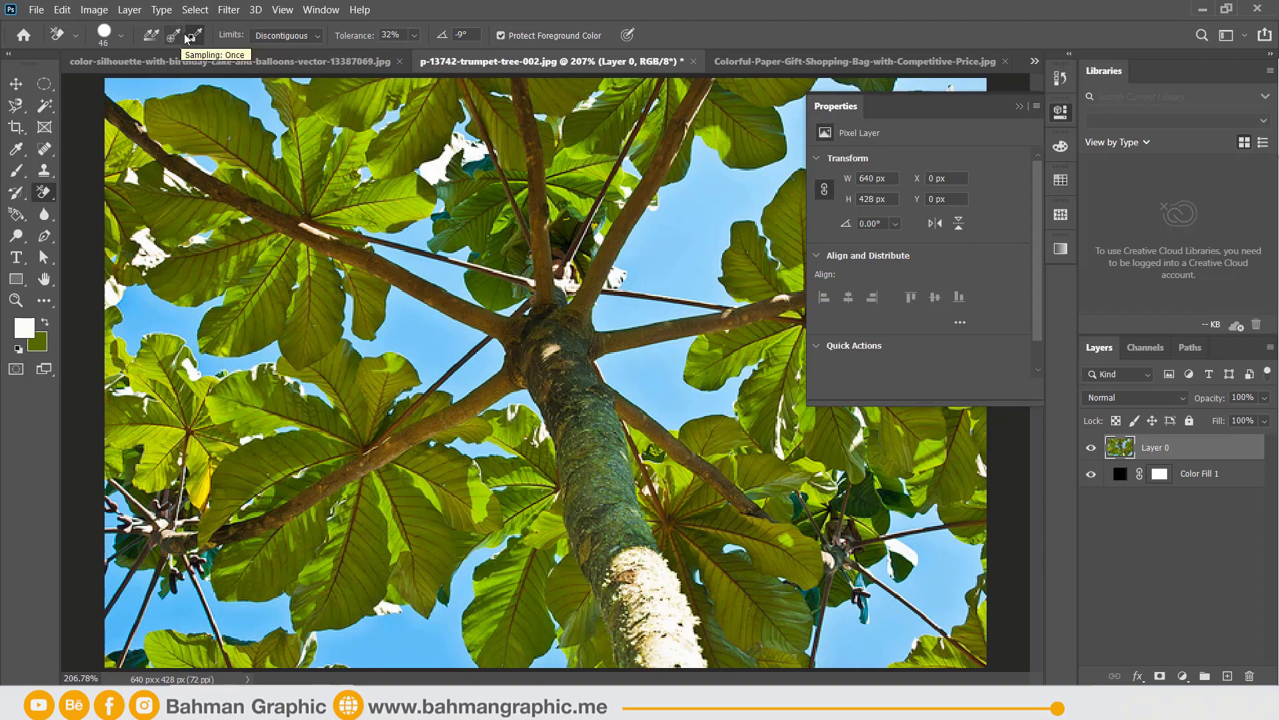
Step: Set the background colour to the sampled sky blue and erase a patch left of the trunk
click(37, 348)
click(429, 340)
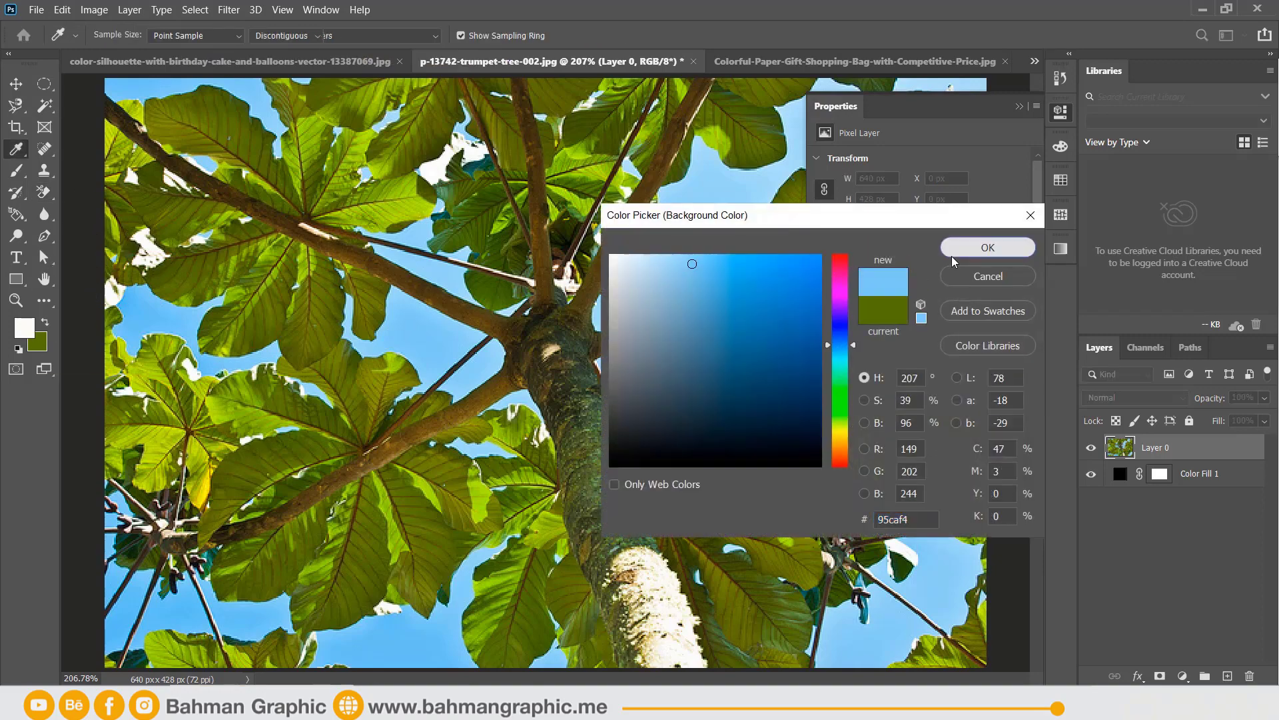
click(952, 256)
mouse_move(413, 336)
mouse_down()
mouse_move(444, 343)
mouse_move(390, 307)
mouse_move(443, 344)
mouse_move(416, 317)
mouse_up()
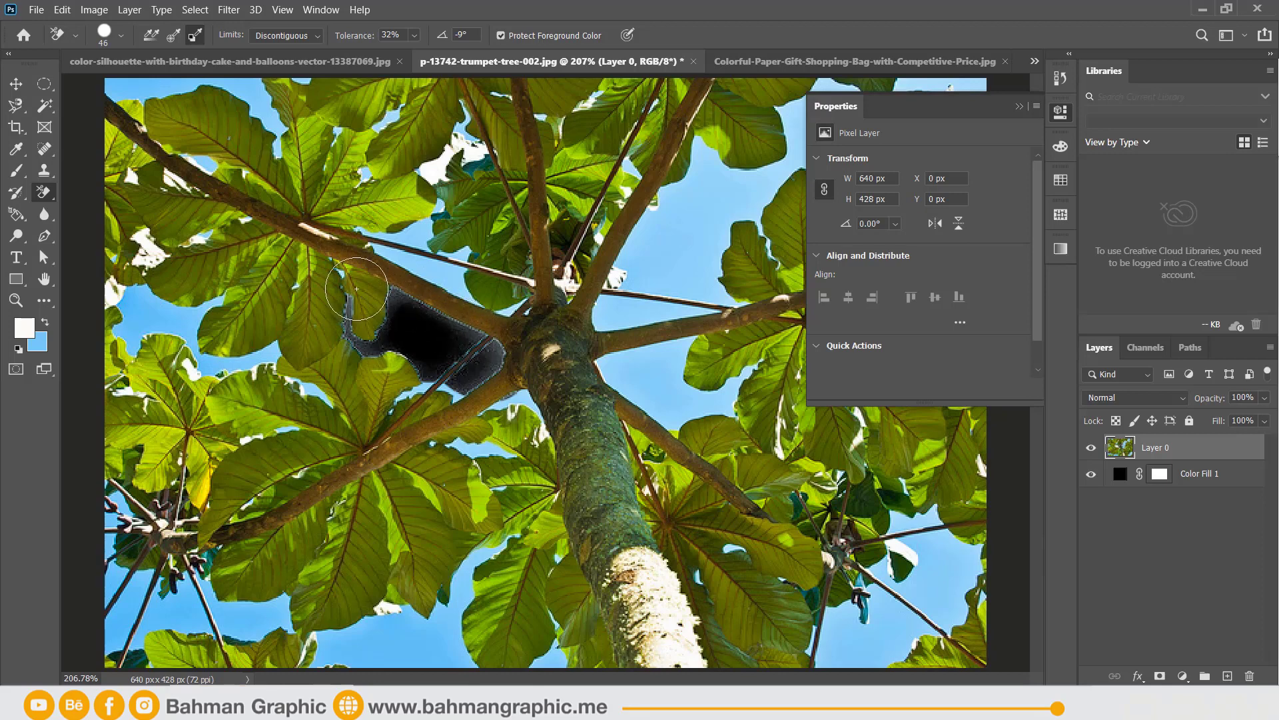
Step: Set the eraser tolerance to 81% and try two sky strokes, undoing each
click(351, 36)
drag(371, 41, 353, 44)
mouse_move(696, 177)
mouse_down()
mouse_move(708, 200)
mouse_move(643, 263)
mouse_move(660, 274)
mouse_move(634, 285)
mouse_move(675, 328)
mouse_move(627, 373)
mouse_move(706, 398)
mouse_move(625, 381)
mouse_move(693, 363)
mouse_move(664, 357)
mouse_up()
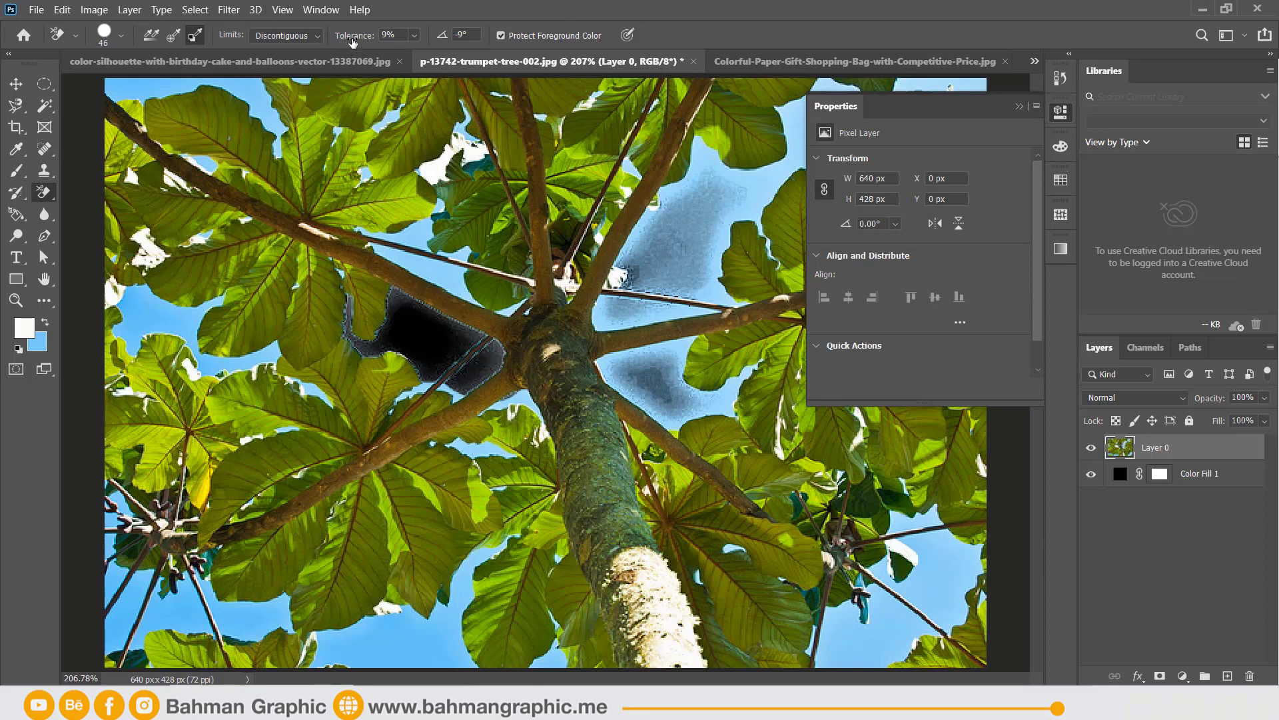
key(ctrl+z)
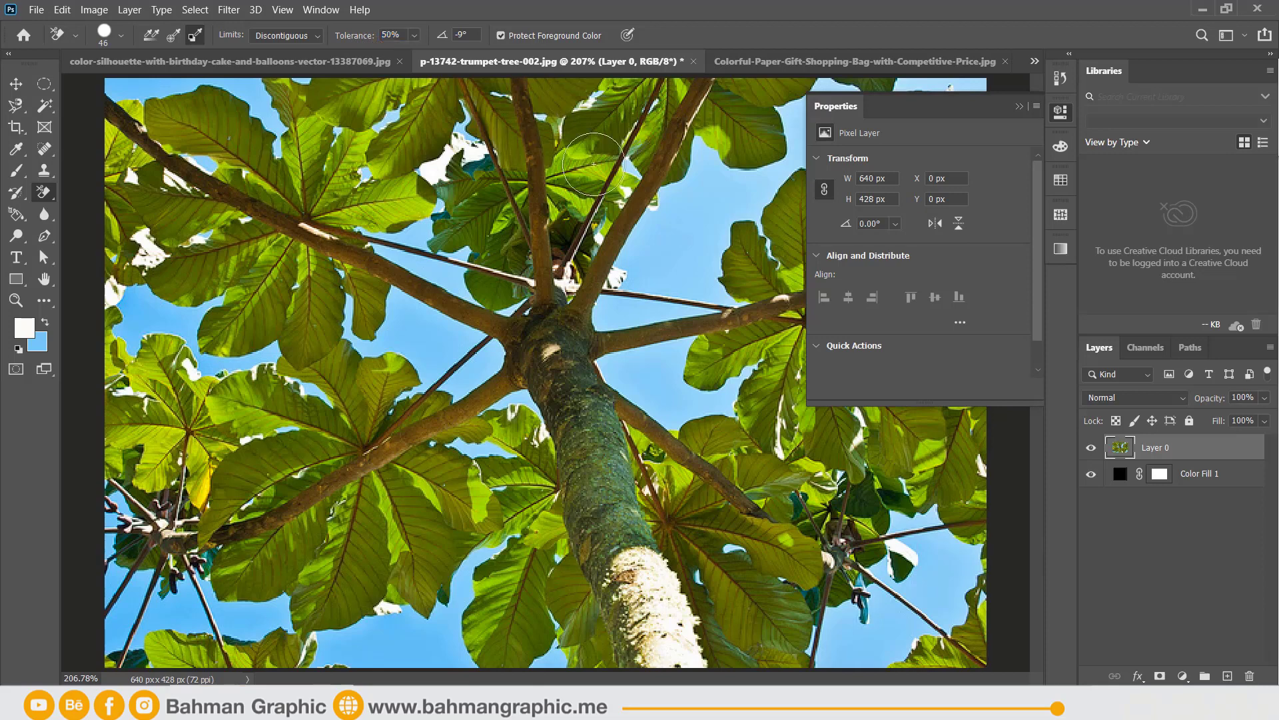
mouse_move(651, 251)
mouse_down()
mouse_move(643, 314)
mouse_move(679, 401)
mouse_move(530, 422)
mouse_move(493, 460)
mouse_move(502, 474)
mouse_up()
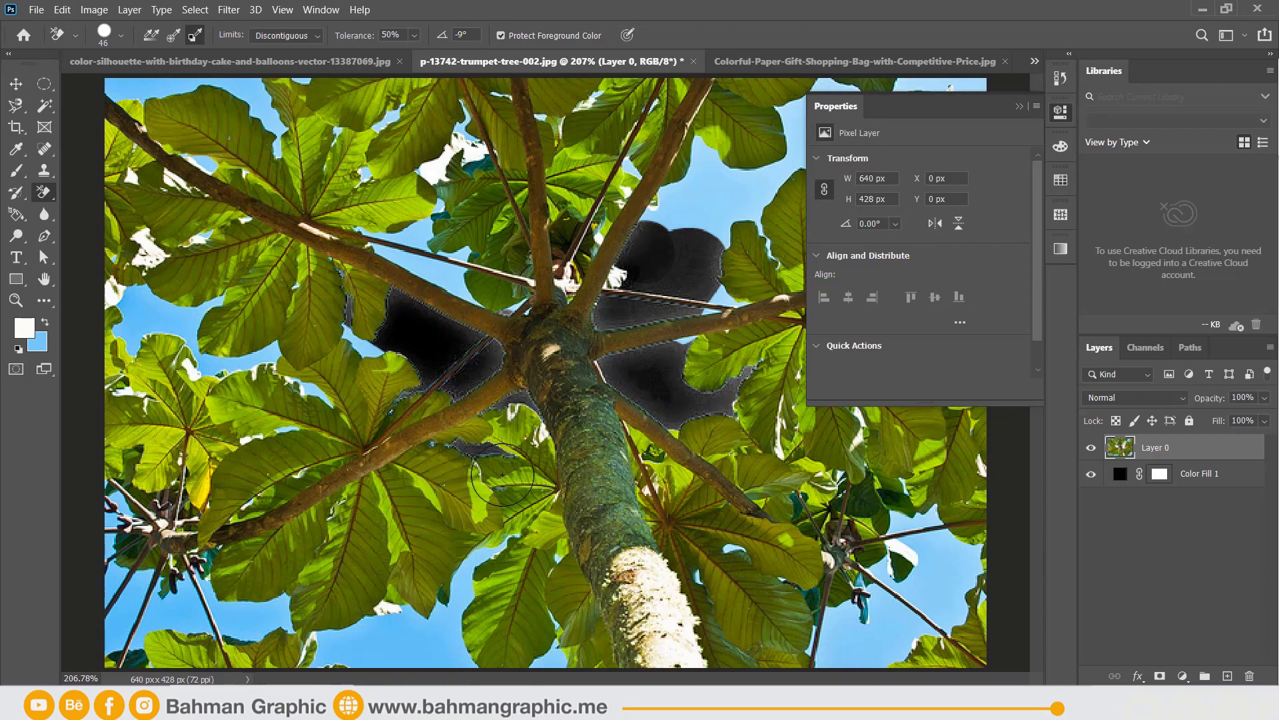
key(ctrl+z)
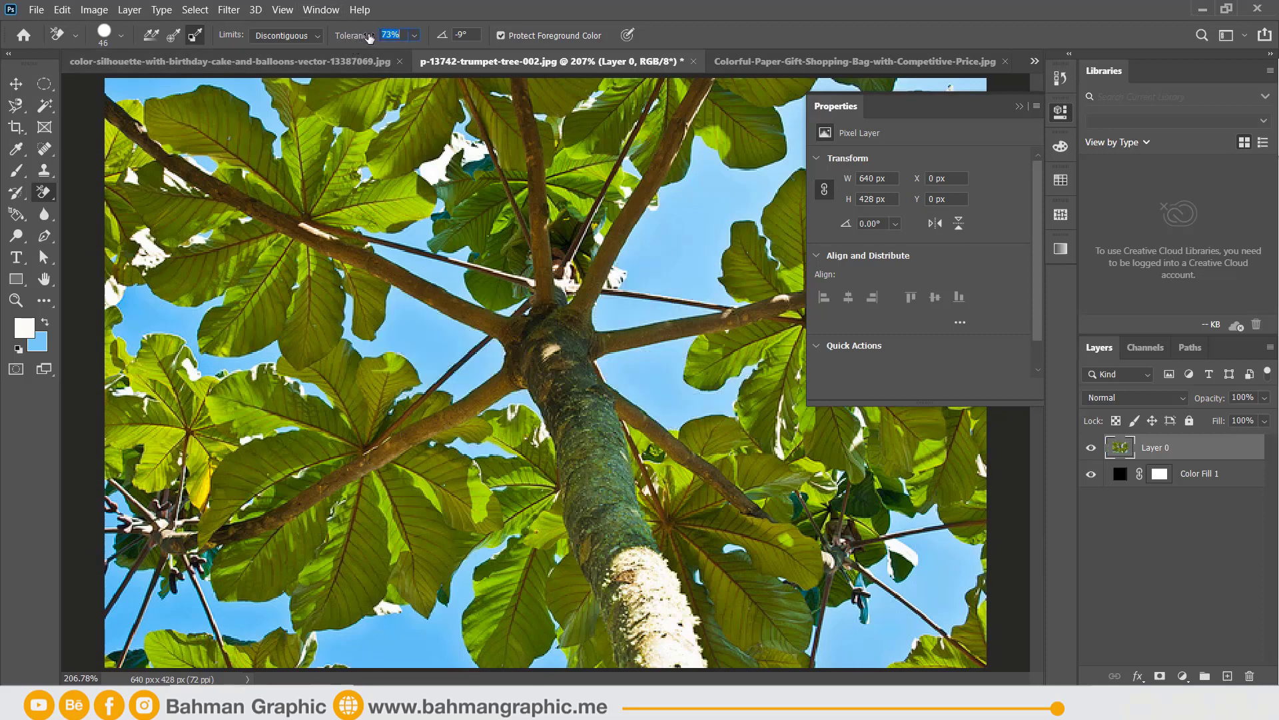
Step: Erase sky around the trunk and along the bottom, then revert the photo with F12
mouse_move(424, 331)
mouse_down()
mouse_move(467, 354)
mouse_move(241, 291)
mouse_up()
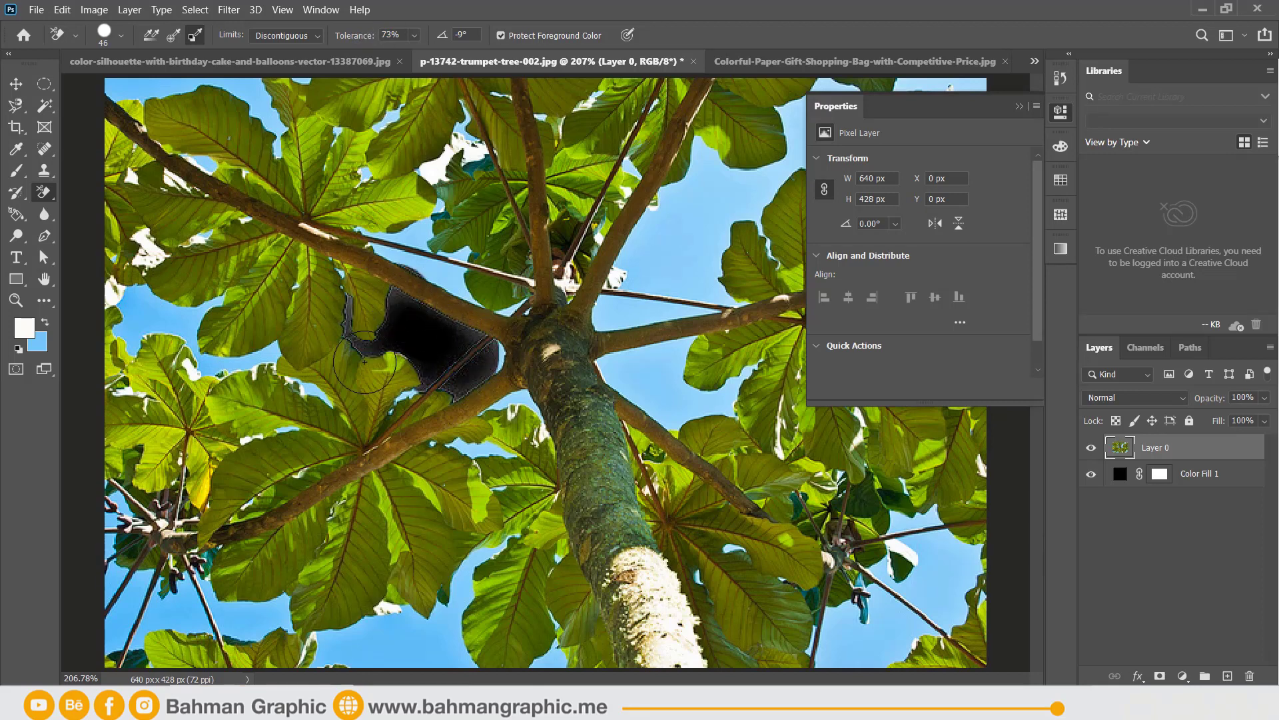
mouse_move(364, 620)
mouse_down()
mouse_move(427, 634)
mouse_move(320, 643)
mouse_move(505, 627)
mouse_move(493, 533)
mouse_move(566, 619)
mouse_move(406, 630)
mouse_up()
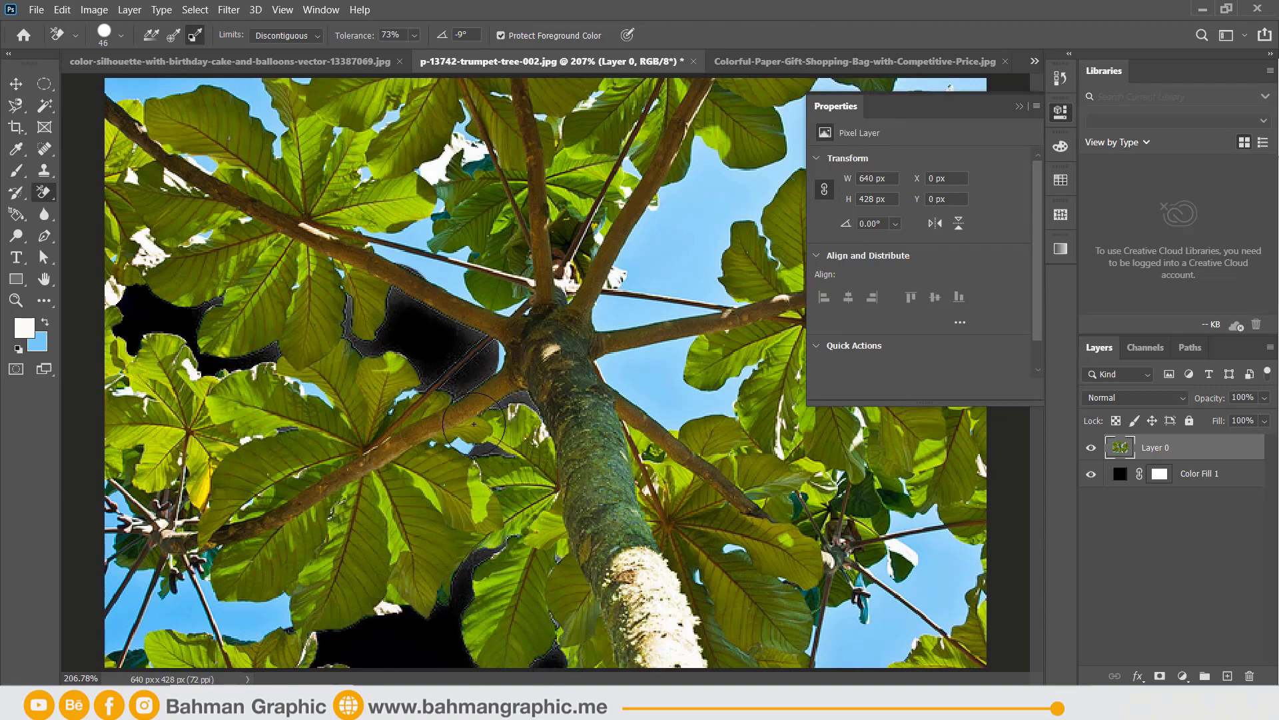
mouse_move(280, 620)
mouse_down()
mouse_move(206, 610)
mouse_move(171, 588)
mouse_move(280, 640)
mouse_move(160, 636)
mouse_move(123, 580)
mouse_move(136, 467)
mouse_up()
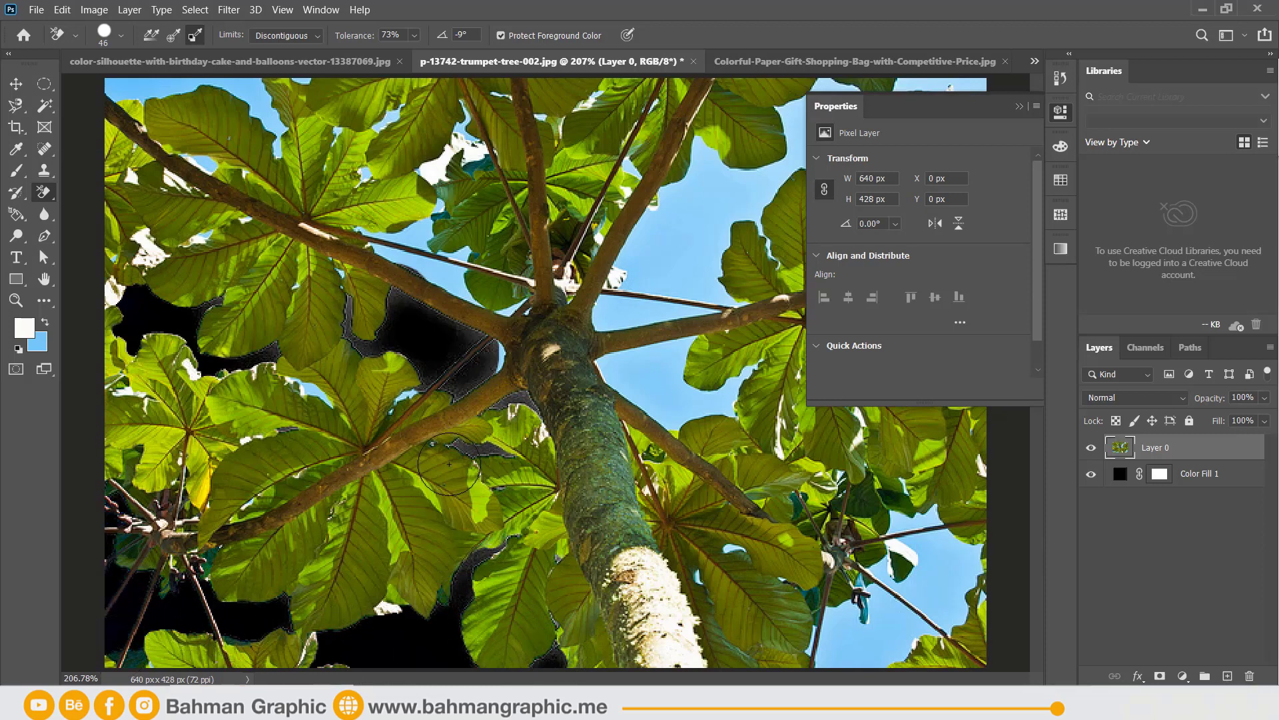
mouse_move(600, 350)
mouse_down()
mouse_move(693, 400)
mouse_move(687, 160)
mouse_move(694, 320)
mouse_up()
mouse_move(655, 416)
mouse_down()
mouse_move(919, 587)
mouse_move(813, 613)
mouse_move(657, 585)
mouse_up()
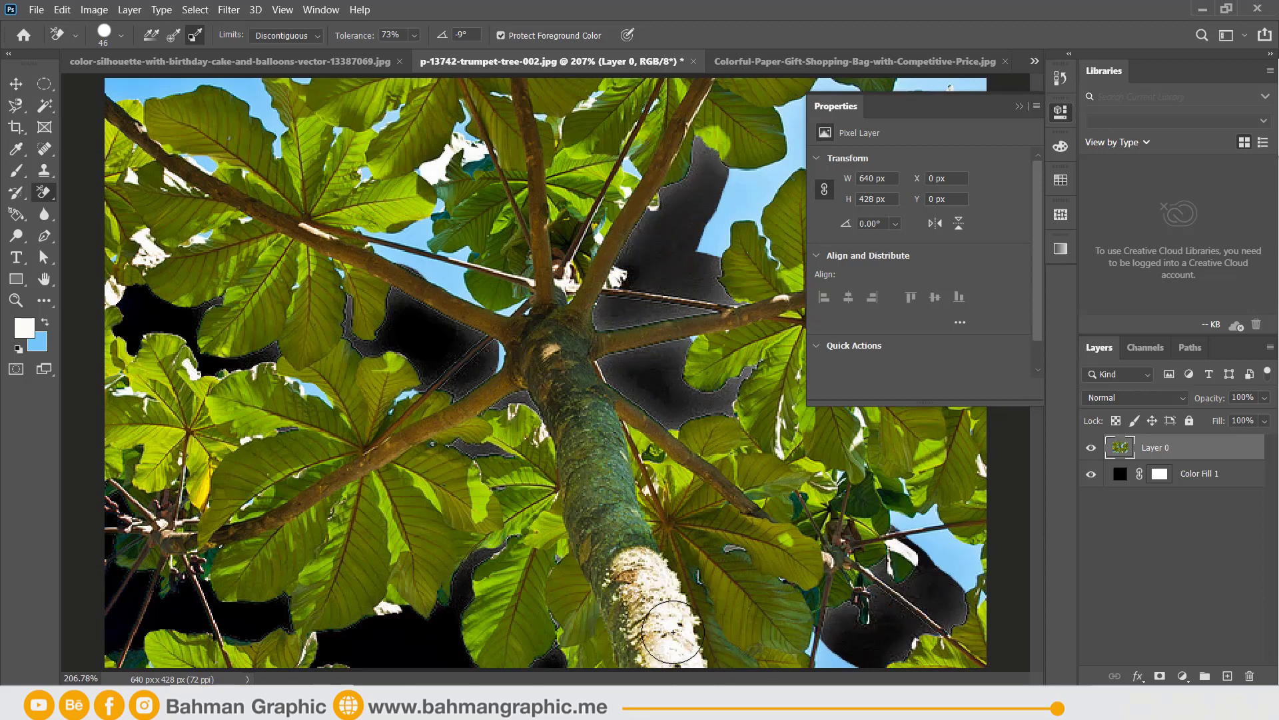
drag(520, 633, 513, 553)
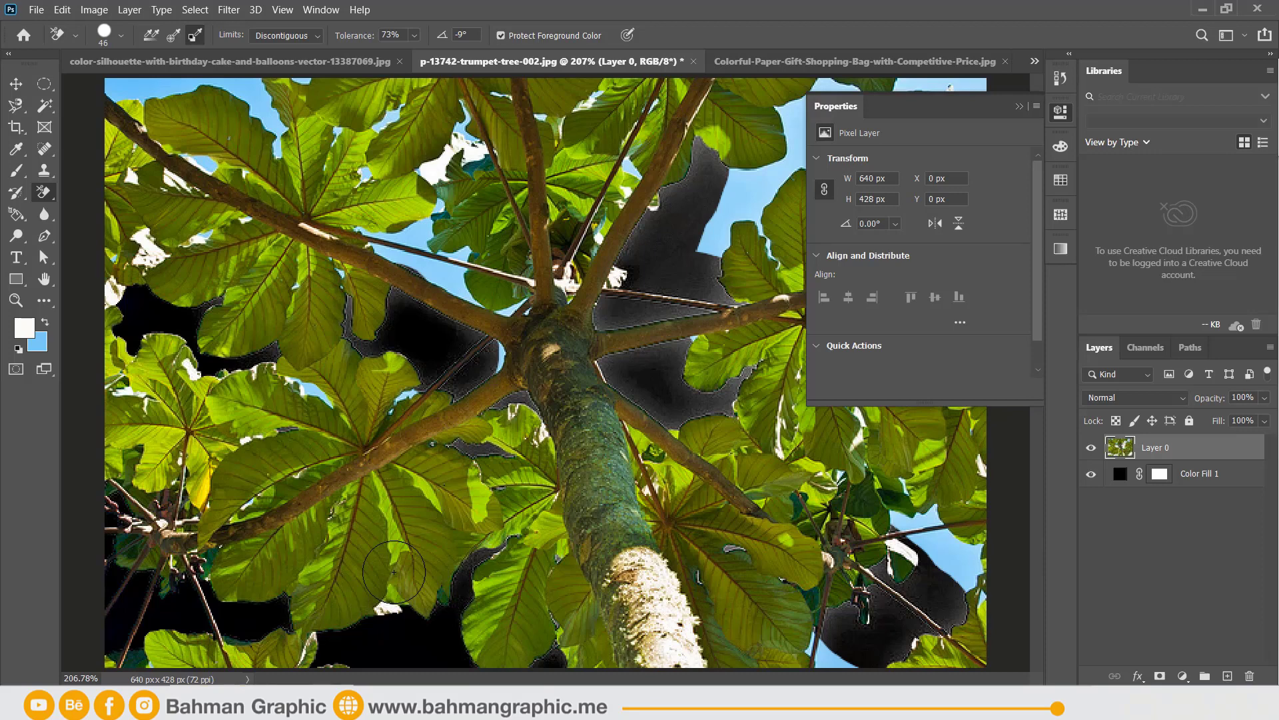
key(F12)
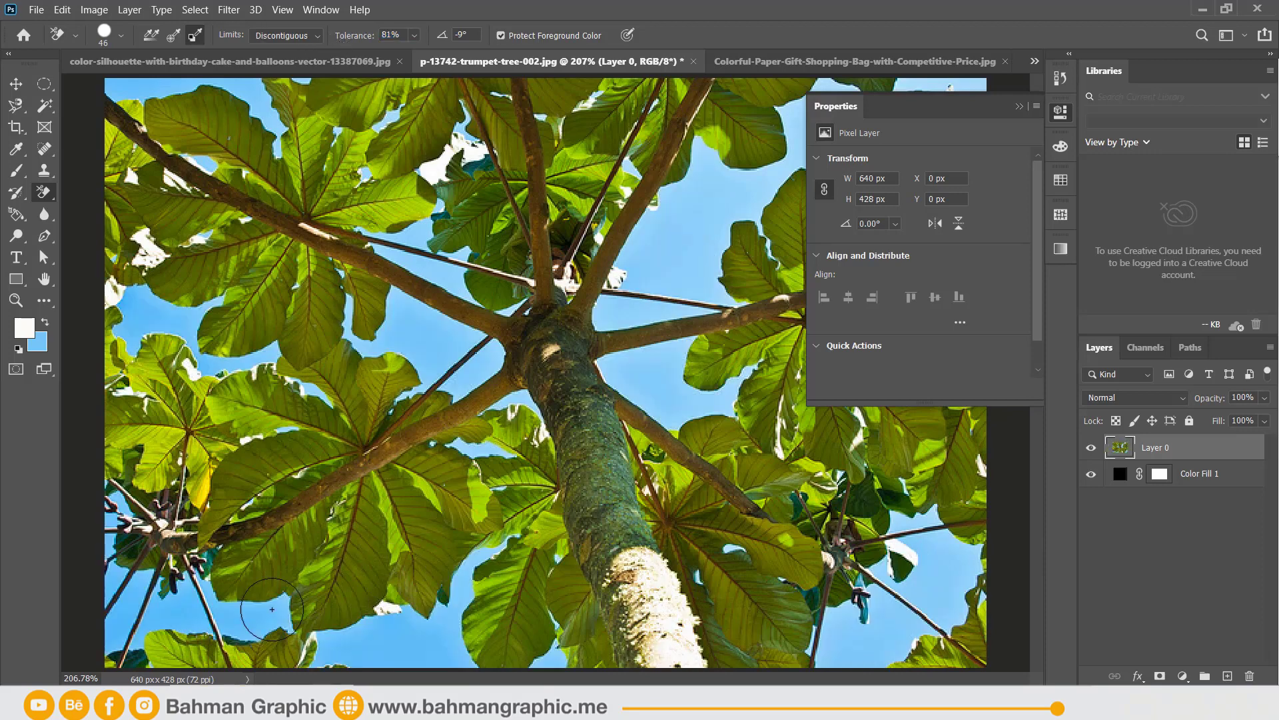
Step: With Protect Foreground Color on, erase sky beside the trunk and along the bottom, undoing strokes that hit the trunk
mouse_move(248, 616)
mouse_down()
mouse_move(399, 665)
mouse_move(679, 641)
mouse_move(885, 647)
mouse_move(841, 656)
mouse_up()
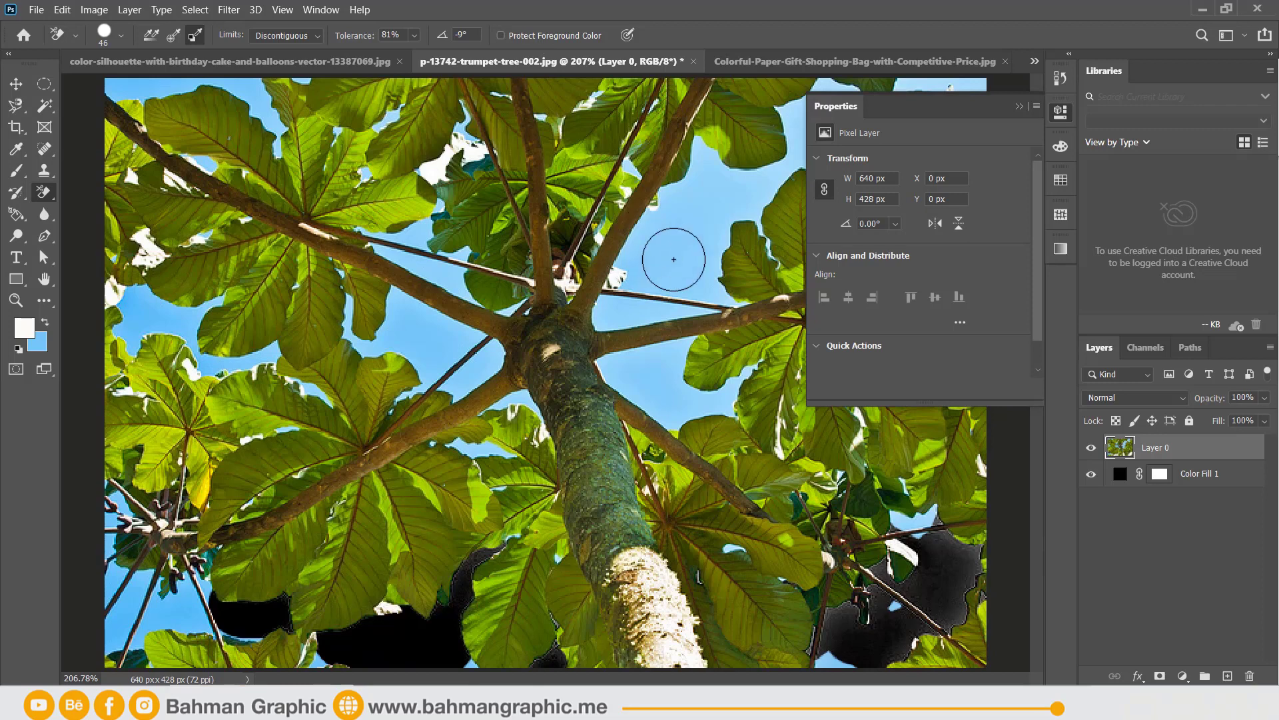
mouse_move(703, 244)
mouse_down()
mouse_move(624, 348)
mouse_move(663, 460)
mouse_move(650, 596)
mouse_move(677, 655)
mouse_up()
drag(656, 585, 629, 653)
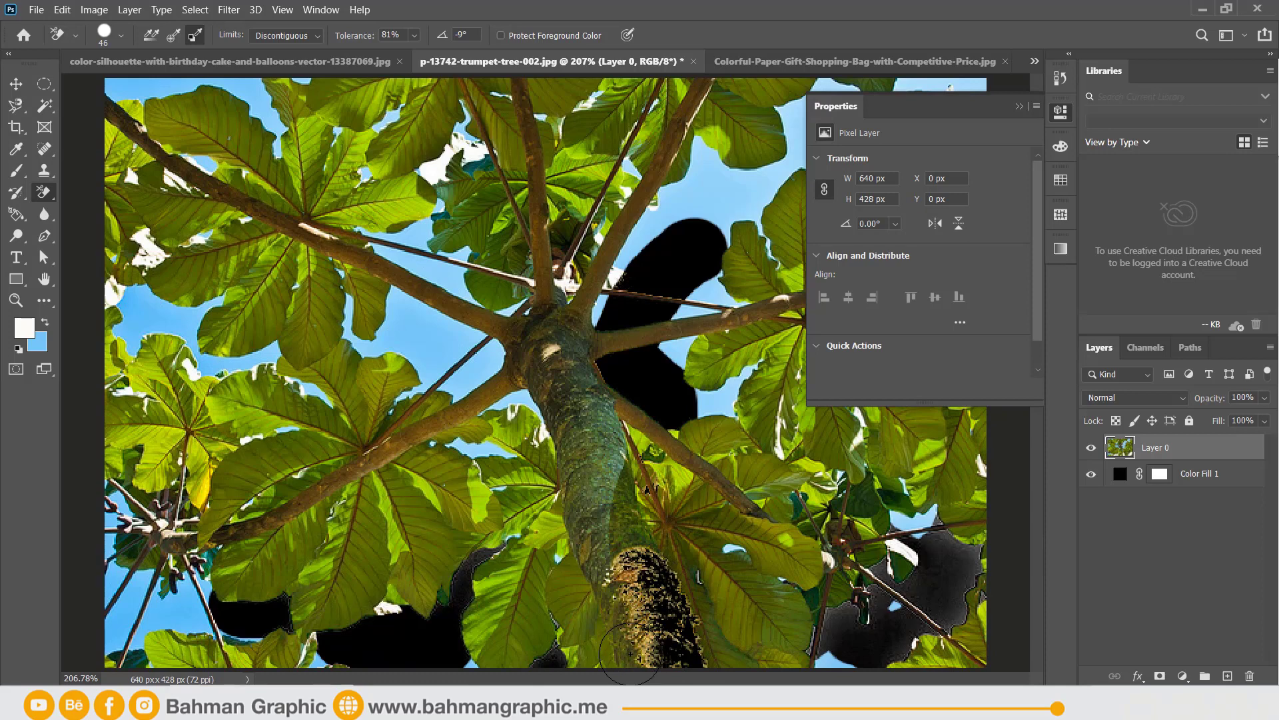
key(ctrl+z)
key(ctrl+z)
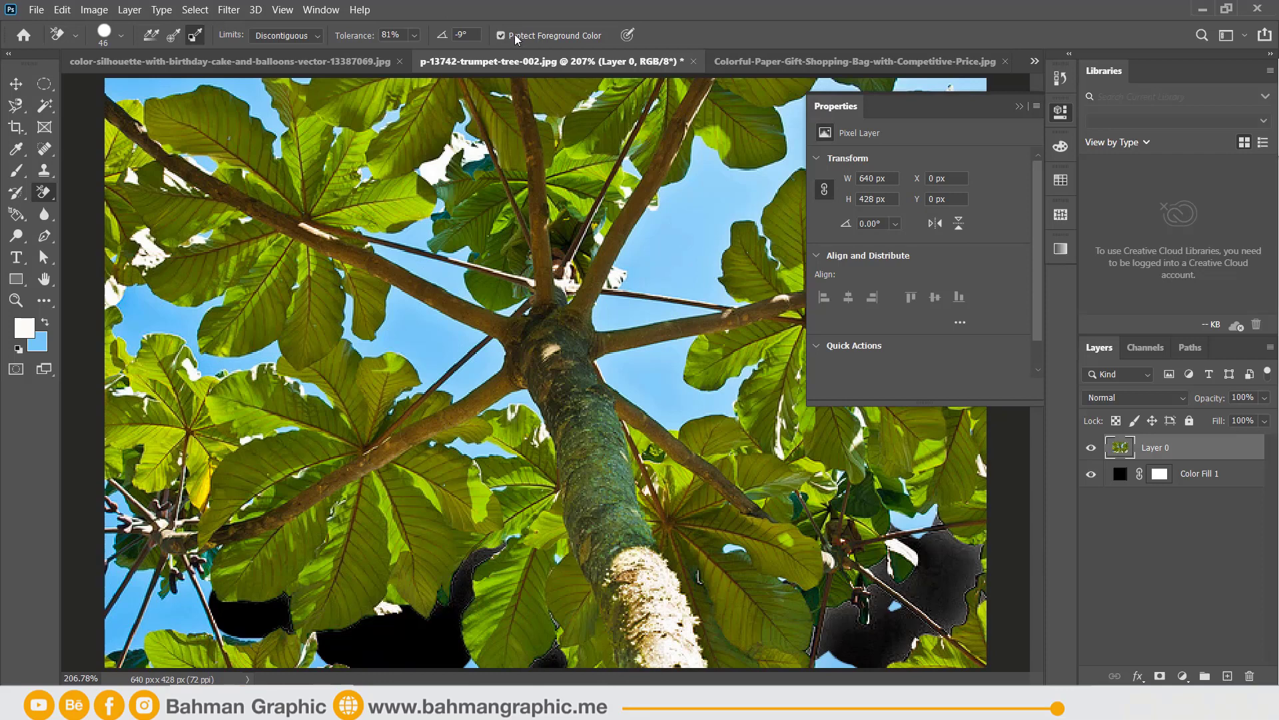
mouse_move(675, 245)
mouse_down()
mouse_move(595, 357)
mouse_move(660, 623)
mouse_up()
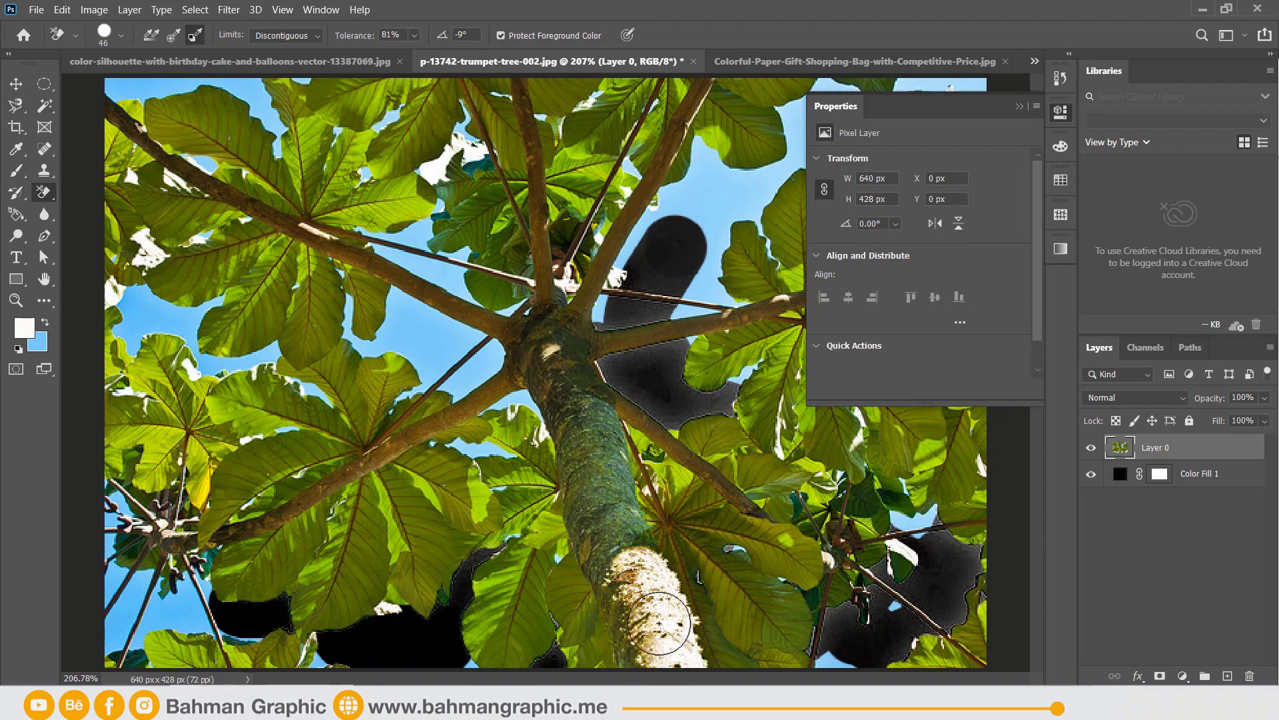
key(ctrl+z)
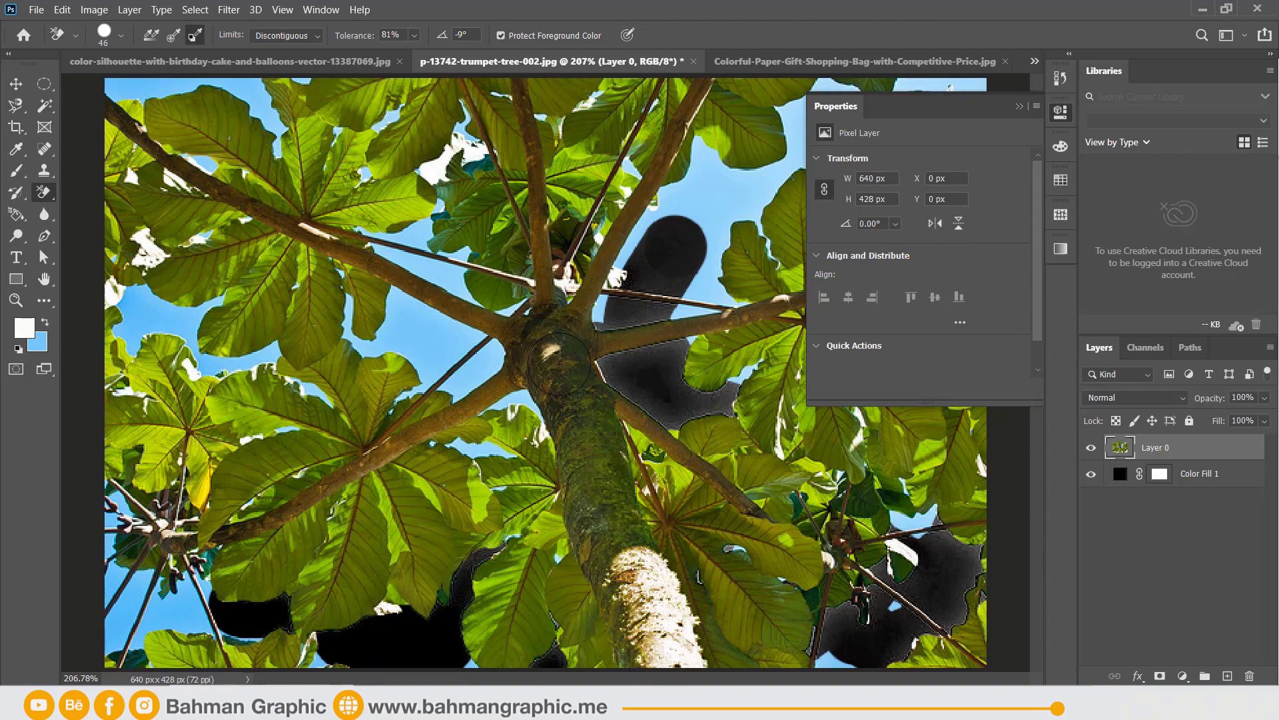
Step: Erase the remaining sky near the right leaf, between the upper branches and along the left branch
drag(748, 389, 656, 371)
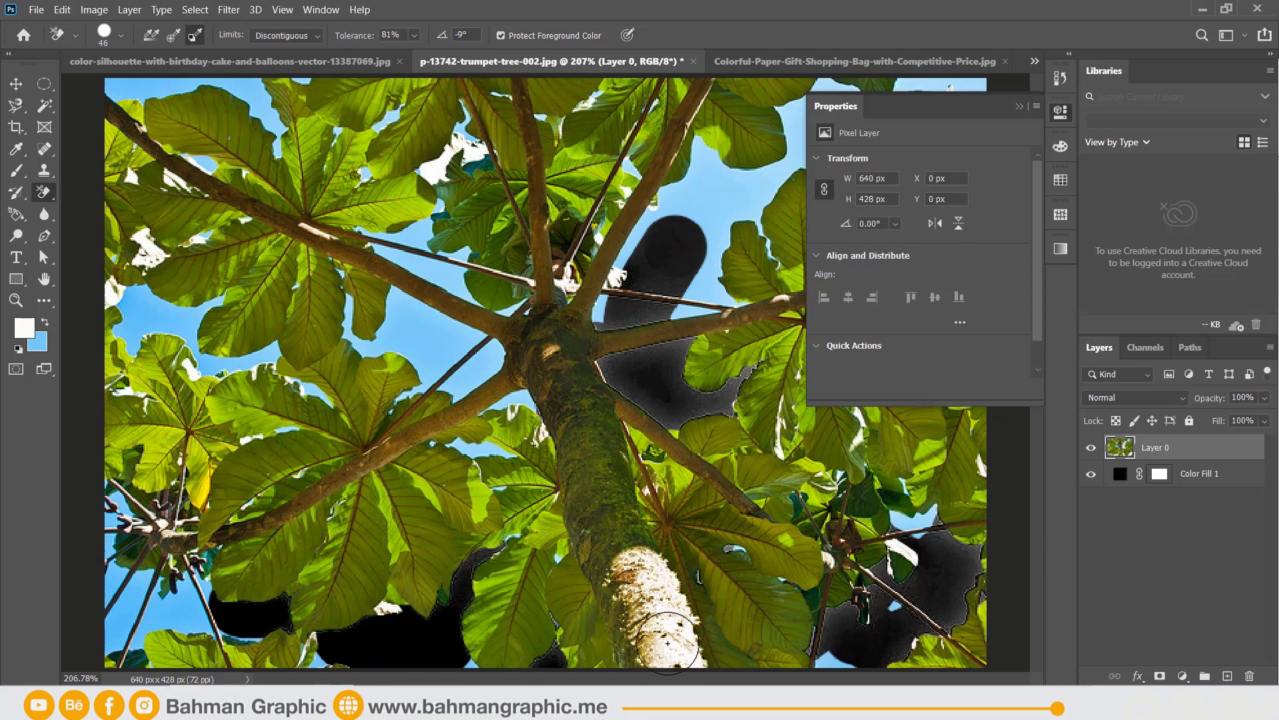
mouse_move(460, 376)
mouse_down()
mouse_move(366, 280)
mouse_move(360, 347)
mouse_up()
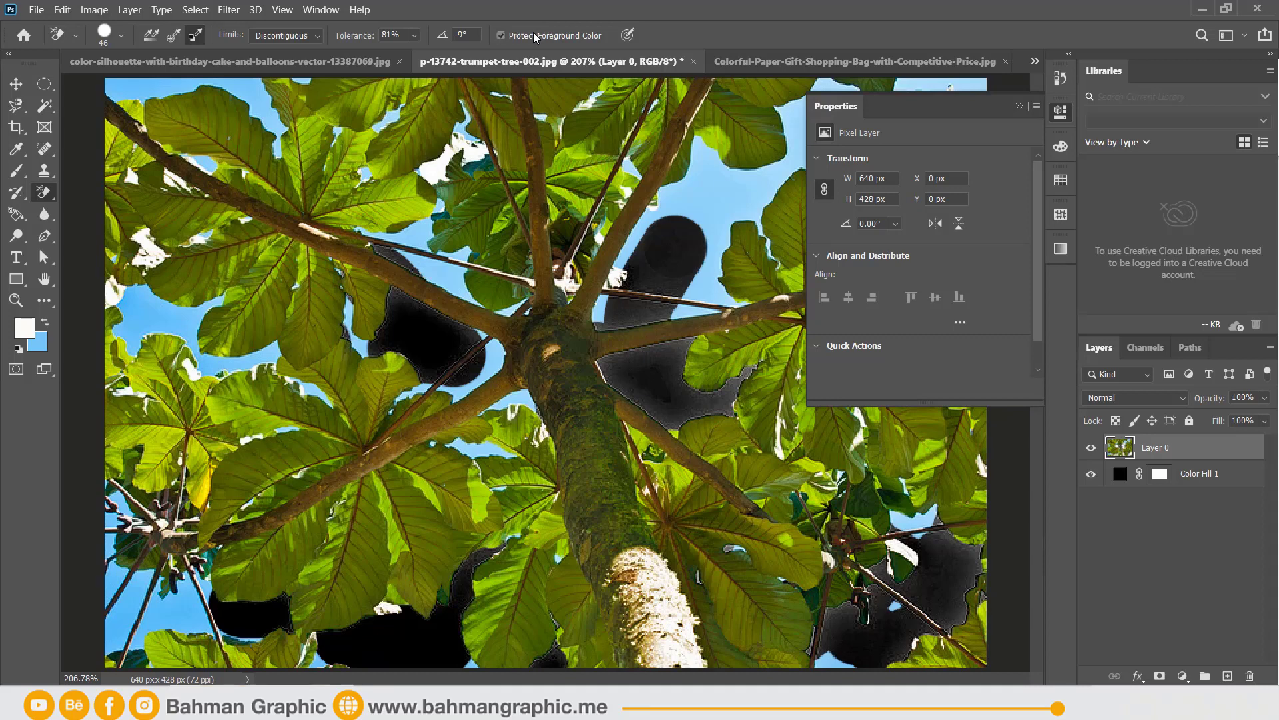
mouse_move(408, 280)
mouse_down()
mouse_move(174, 389)
mouse_move(249, 639)
mouse_move(866, 179)
mouse_move(697, 681)
mouse_move(509, 458)
mouse_move(240, 217)
mouse_move(480, 277)
mouse_move(728, 194)
mouse_move(933, 533)
mouse_move(871, 598)
mouse_up()
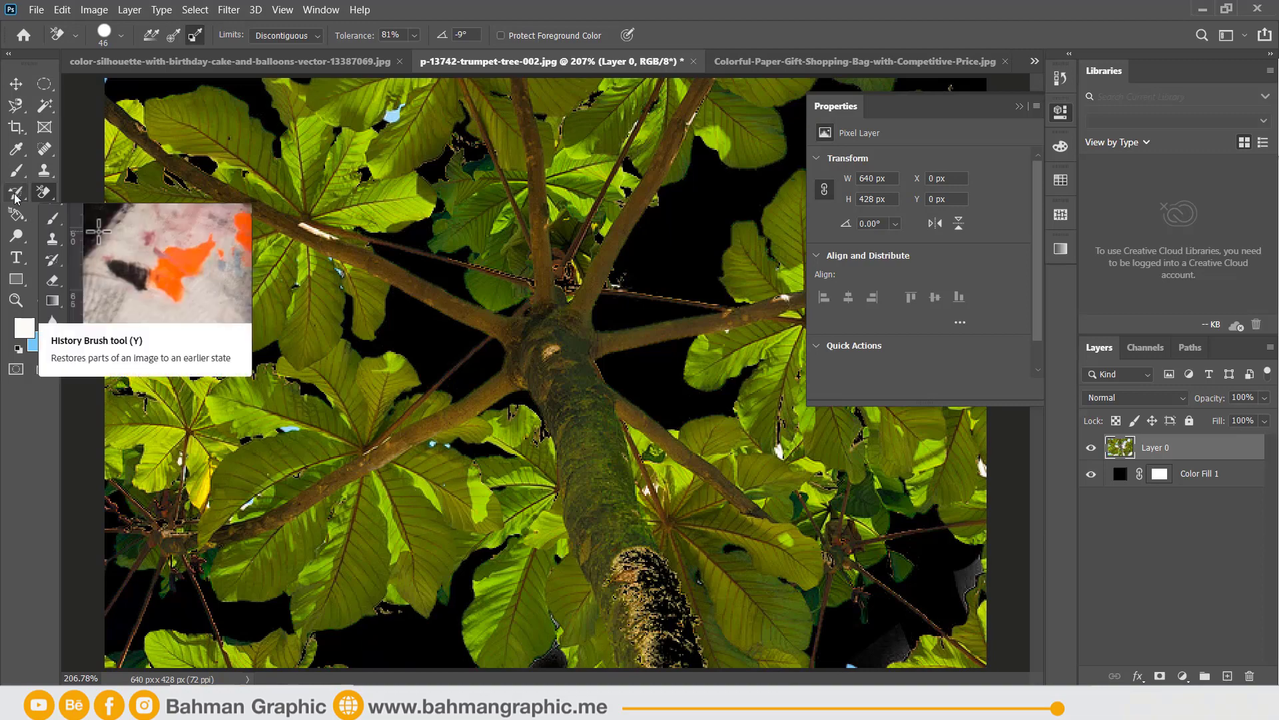
Step: Restore the trunk's original colours with a 34 px History Brush stroke
click(15, 193)
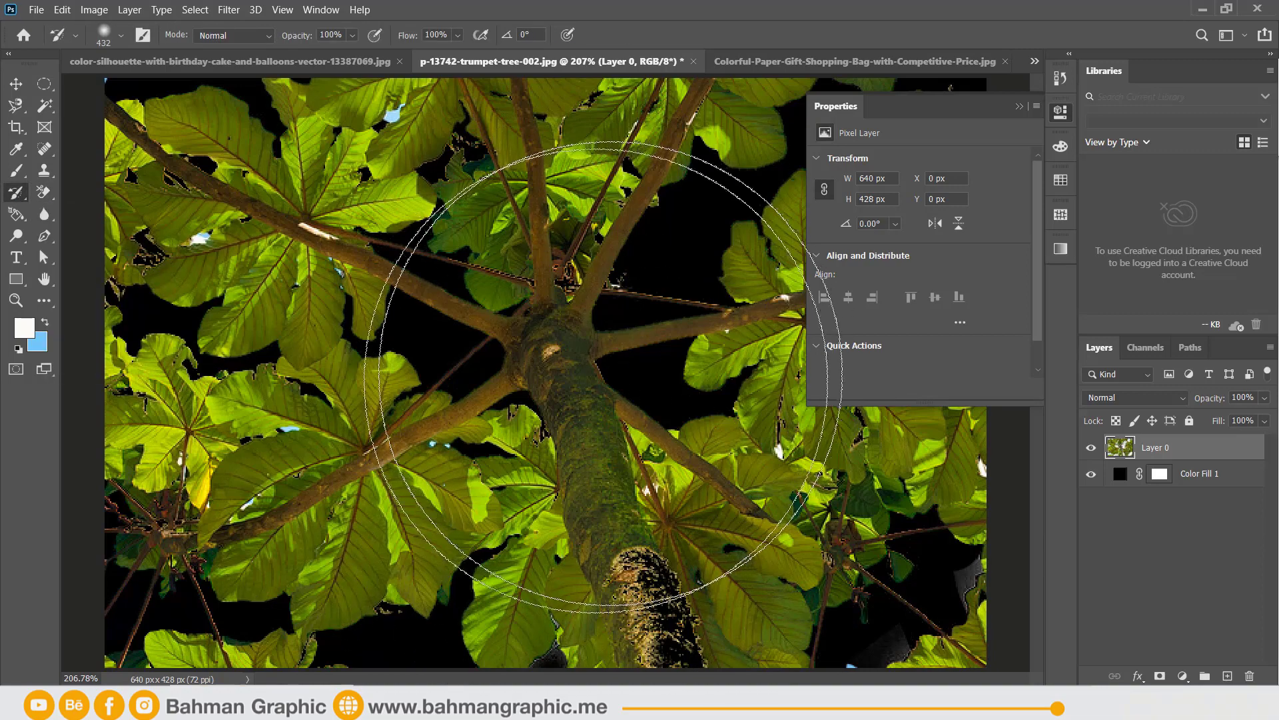
right_click(603, 377)
drag(709, 440, 697, 440)
key(Return)
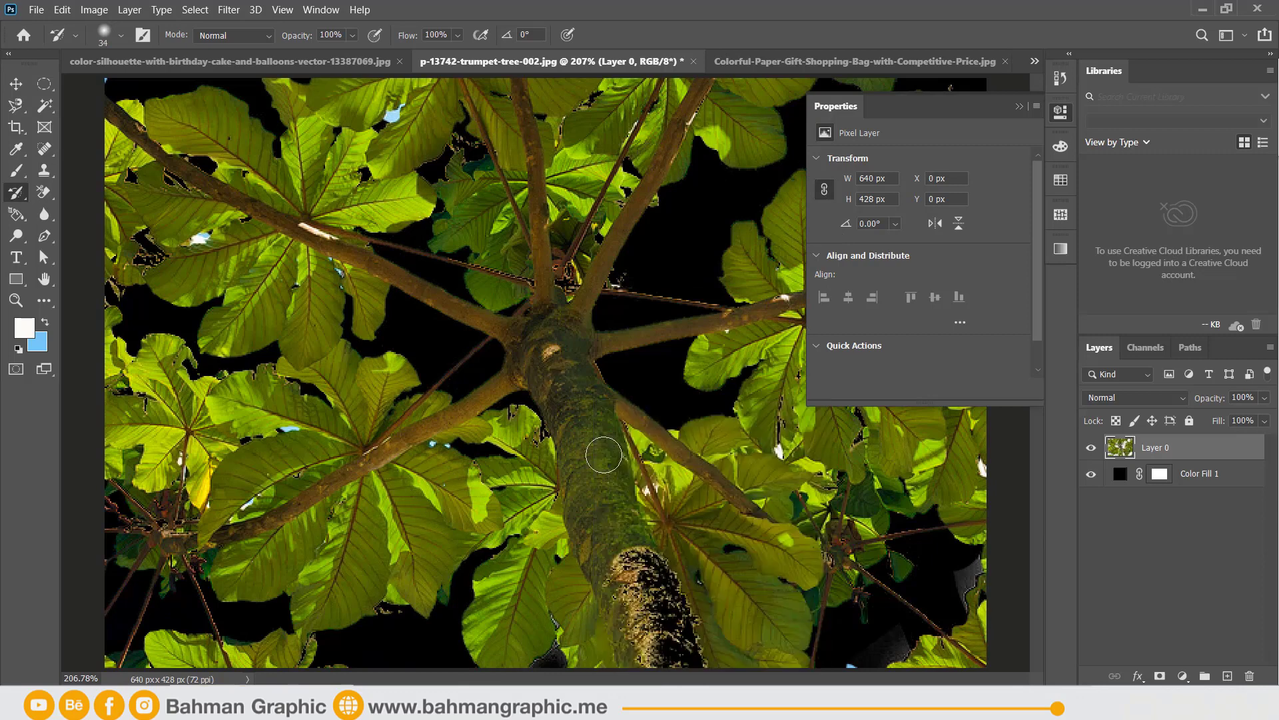
mouse_move(604, 455)
mouse_down()
mouse_move(653, 614)
mouse_move(634, 679)
mouse_move(641, 550)
mouse_up()
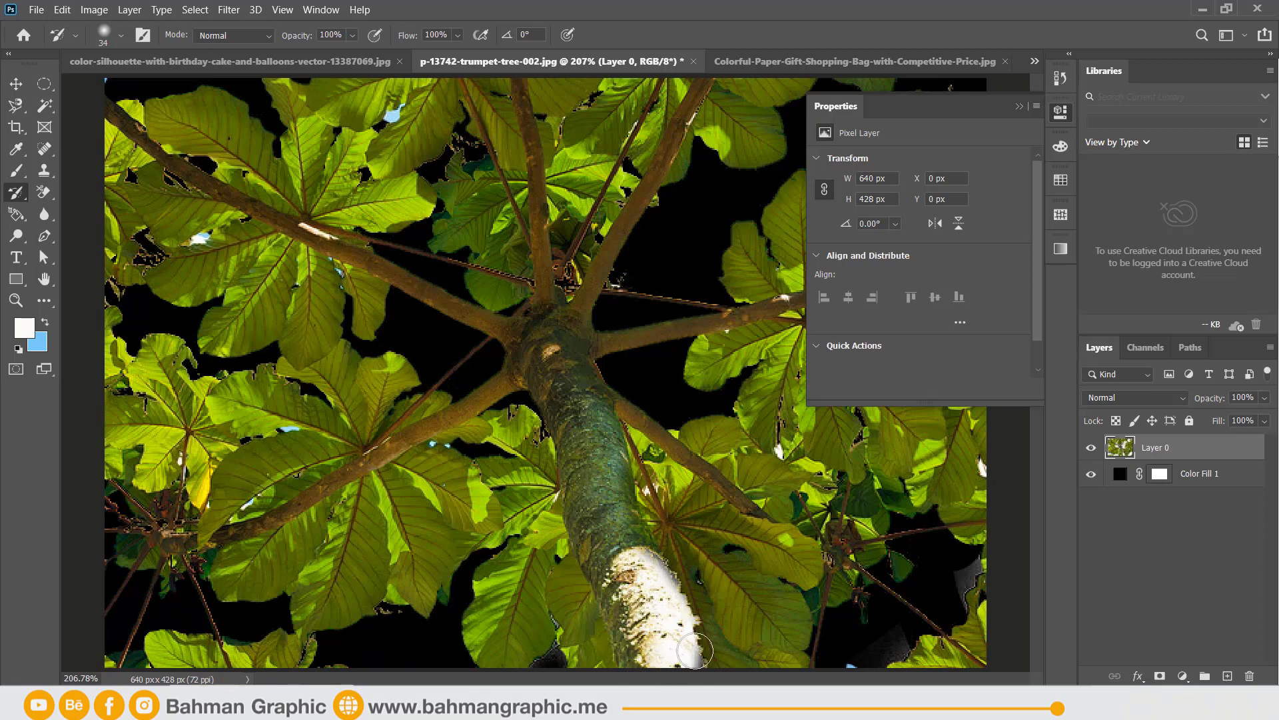
Step: Shrink the brush to 1 px and return to the Background Eraser
right_click(312, 232)
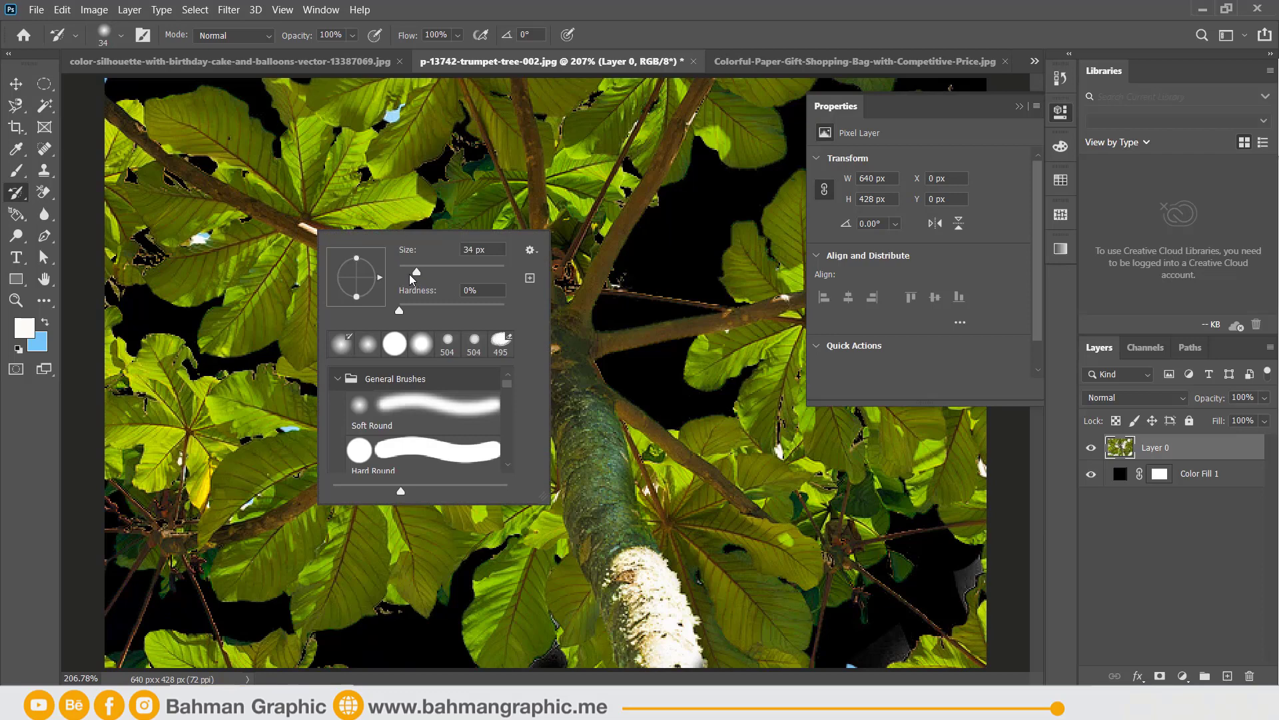
drag(409, 273, 399, 273)
key(Return)
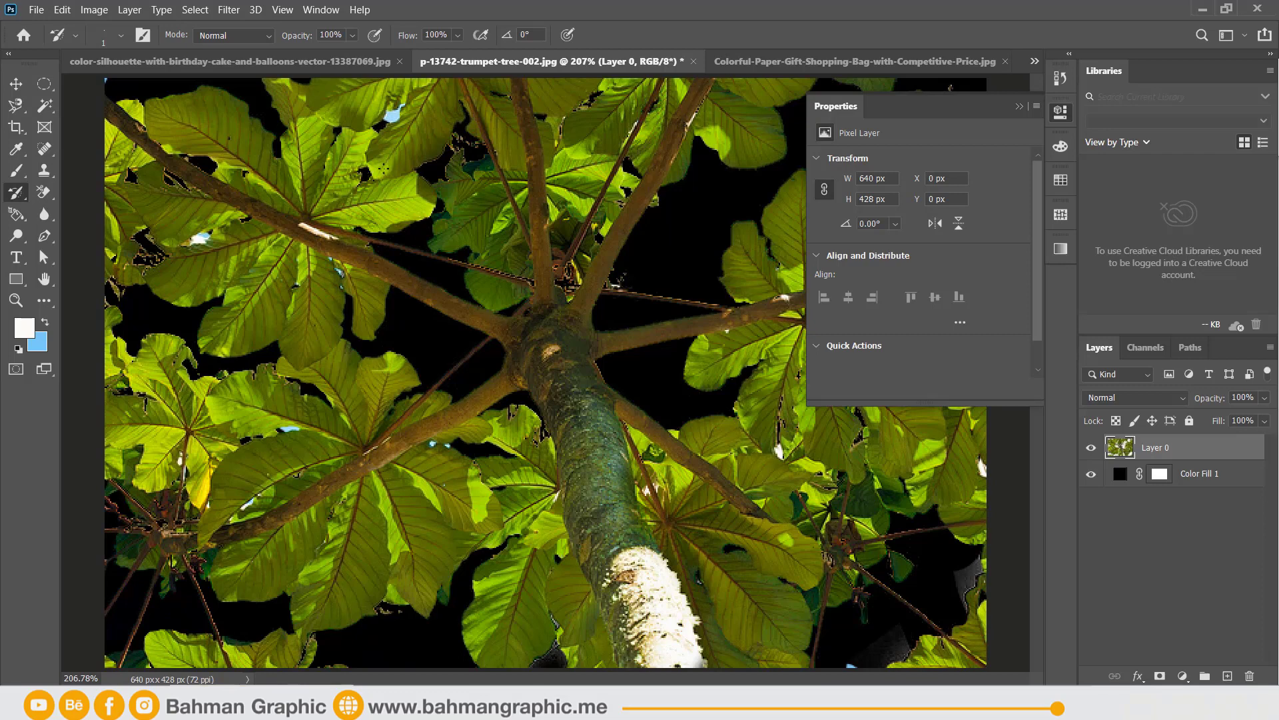
click(44, 192)
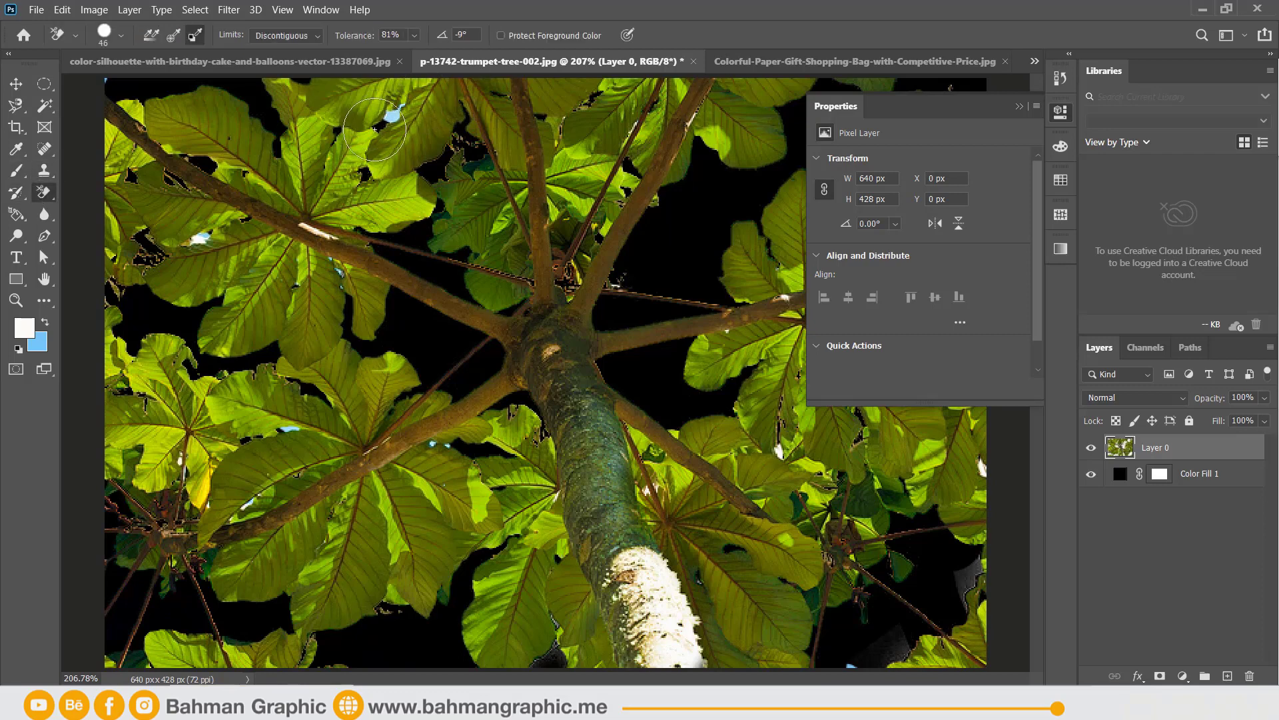
Step: Erase leftover sky and white specks around the leaves, then set Sampling to Once
click(390, 111)
click(291, 428)
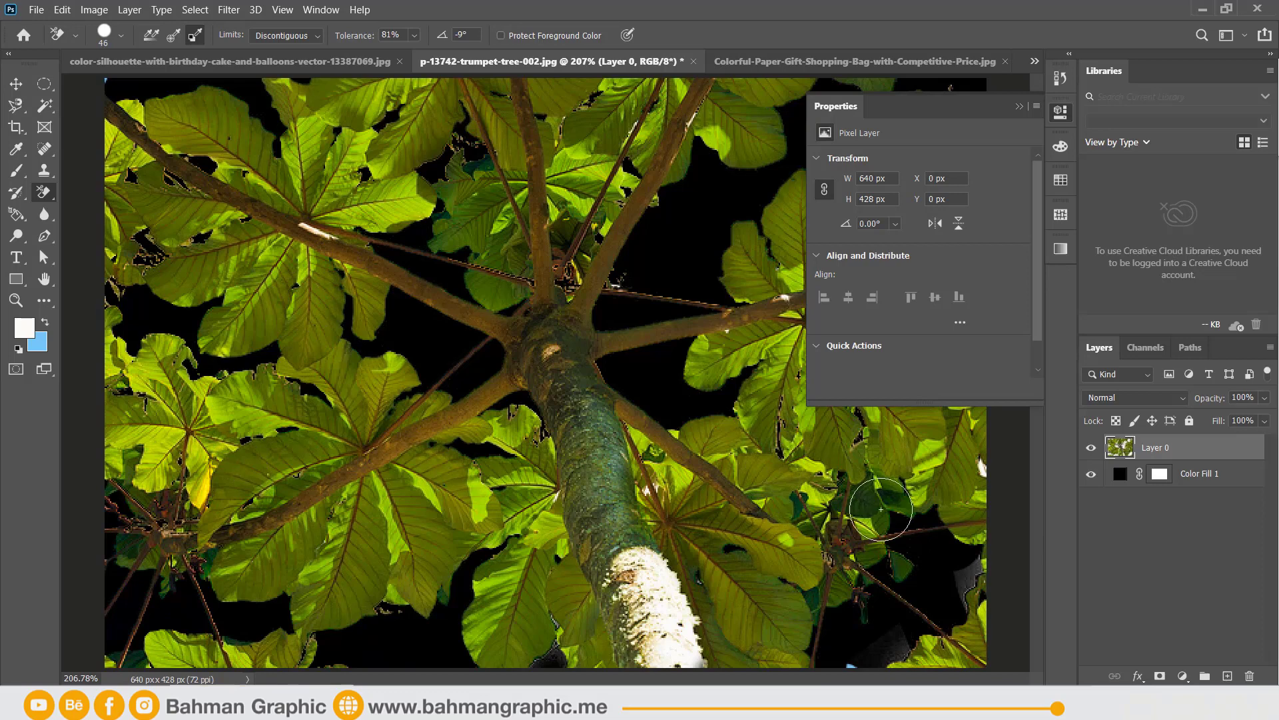
click(970, 470)
click(966, 574)
click(891, 641)
click(848, 664)
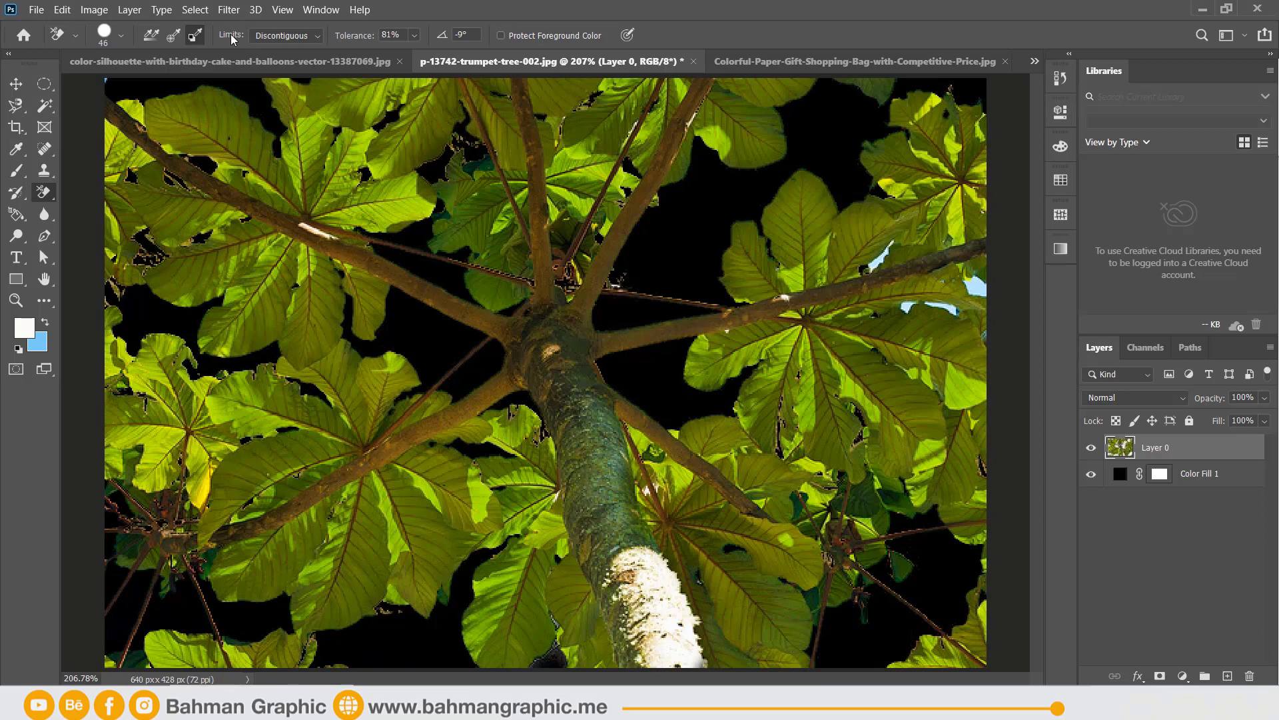
click(172, 38)
click(14, 197)
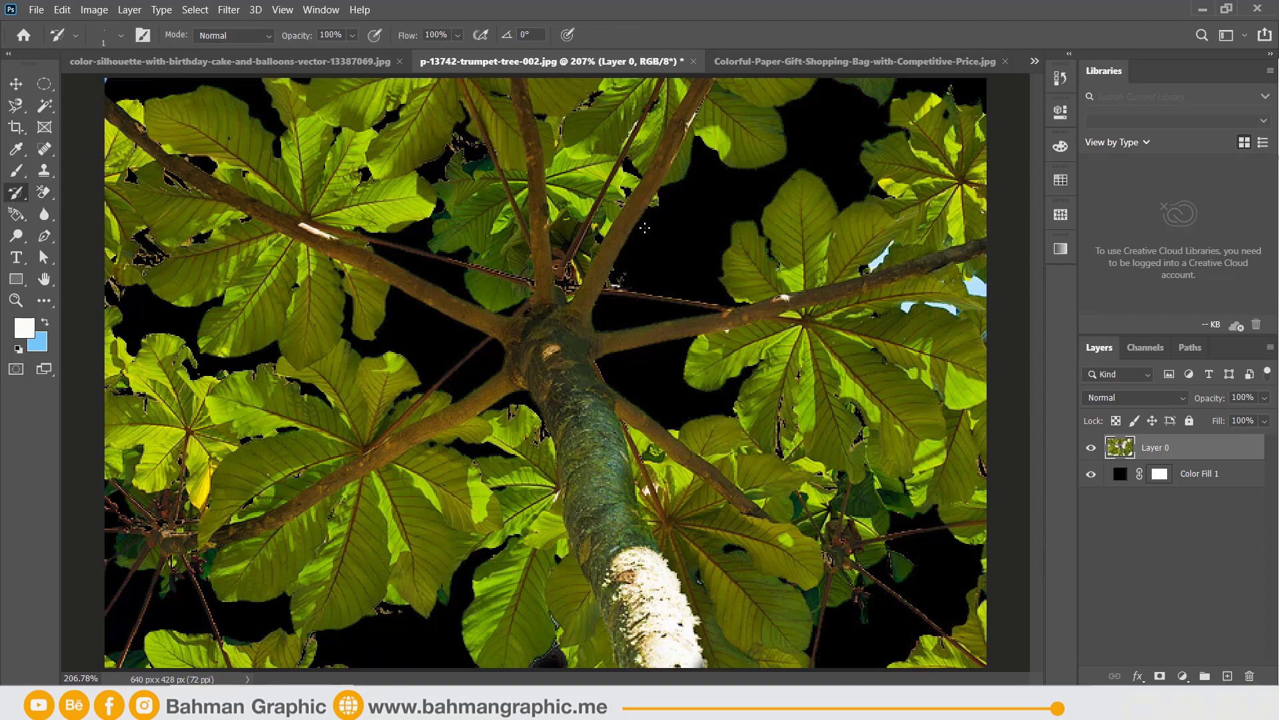
Step: Restore the blue sky across the canvas with a 259 px History Brush
right_click(711, 243)
drag(865, 281, 874, 281)
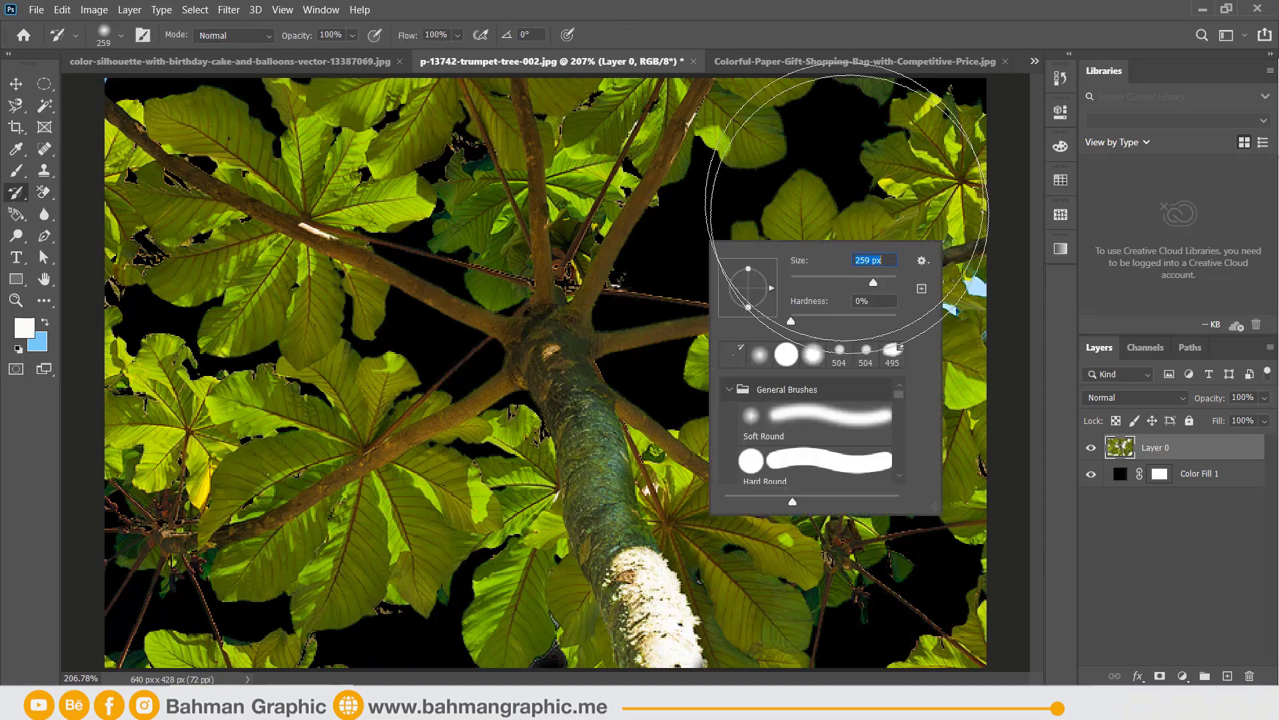
mouse_move(786, 186)
mouse_down()
mouse_move(565, 453)
mouse_move(463, 606)
mouse_up()
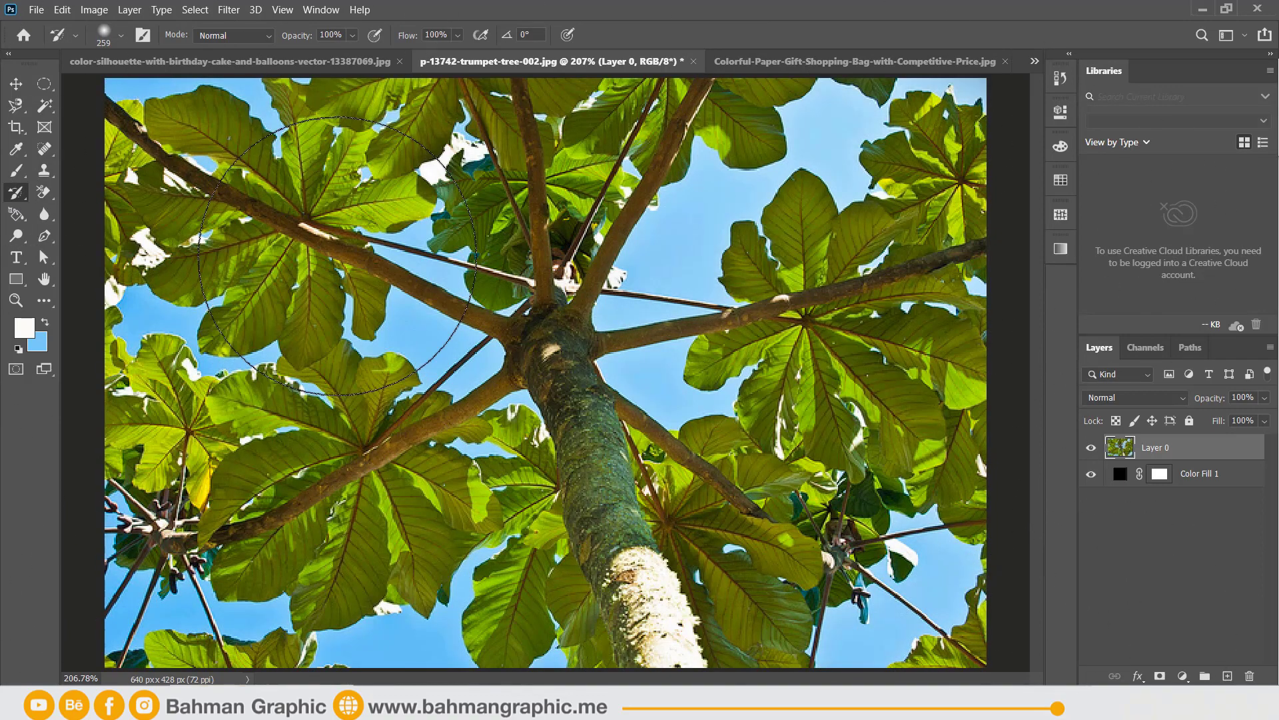
Step: Set the Background Eraser to 89 px, test a sky stroke, and undo it
click(52, 193)
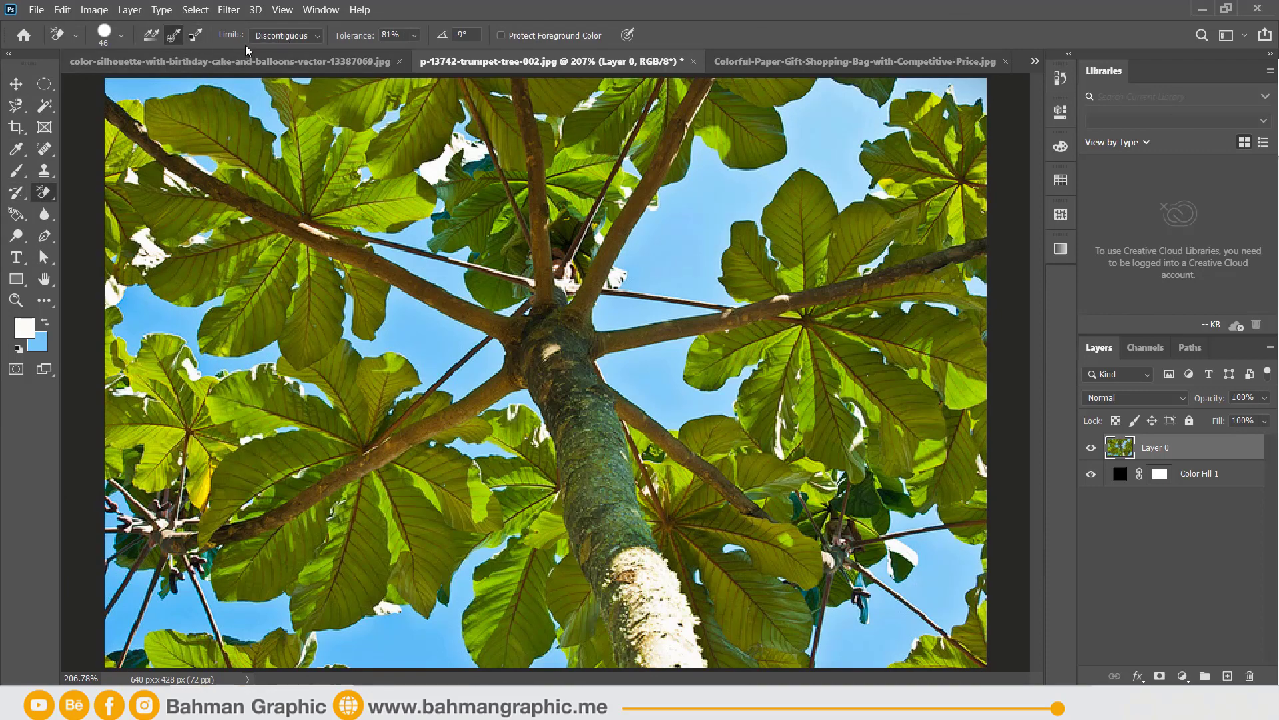
right_click(704, 216)
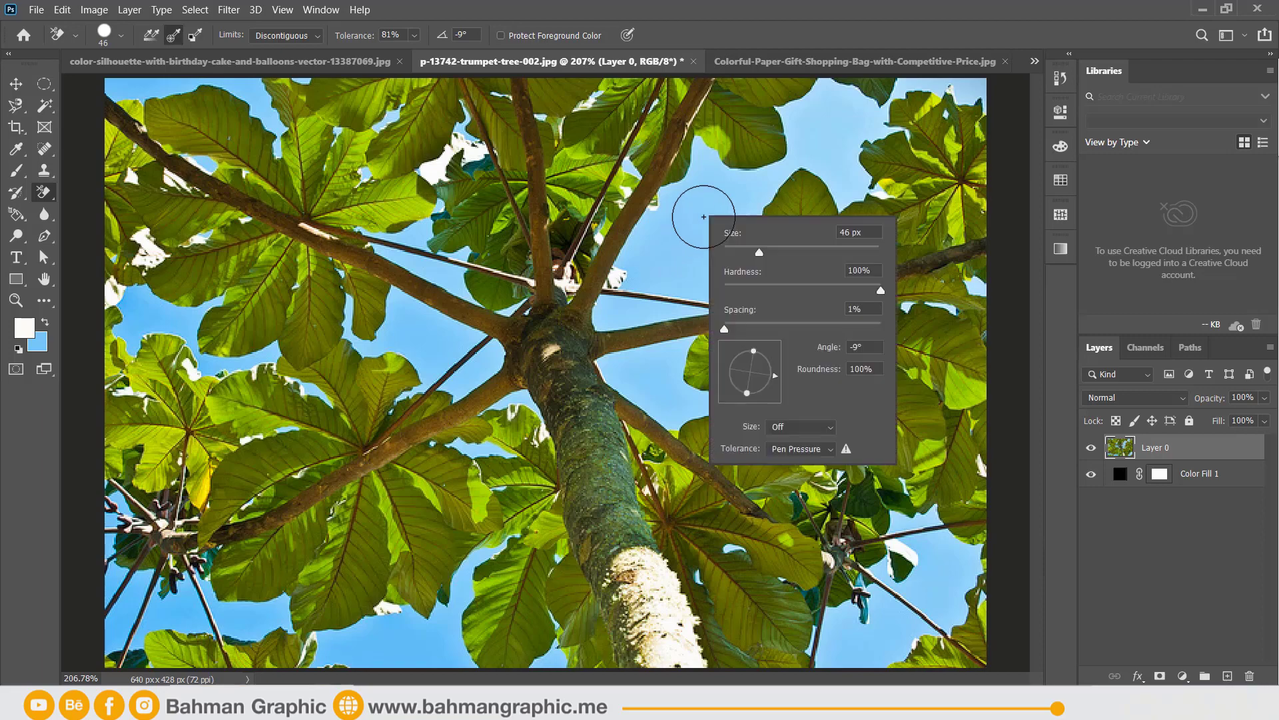
click(793, 252)
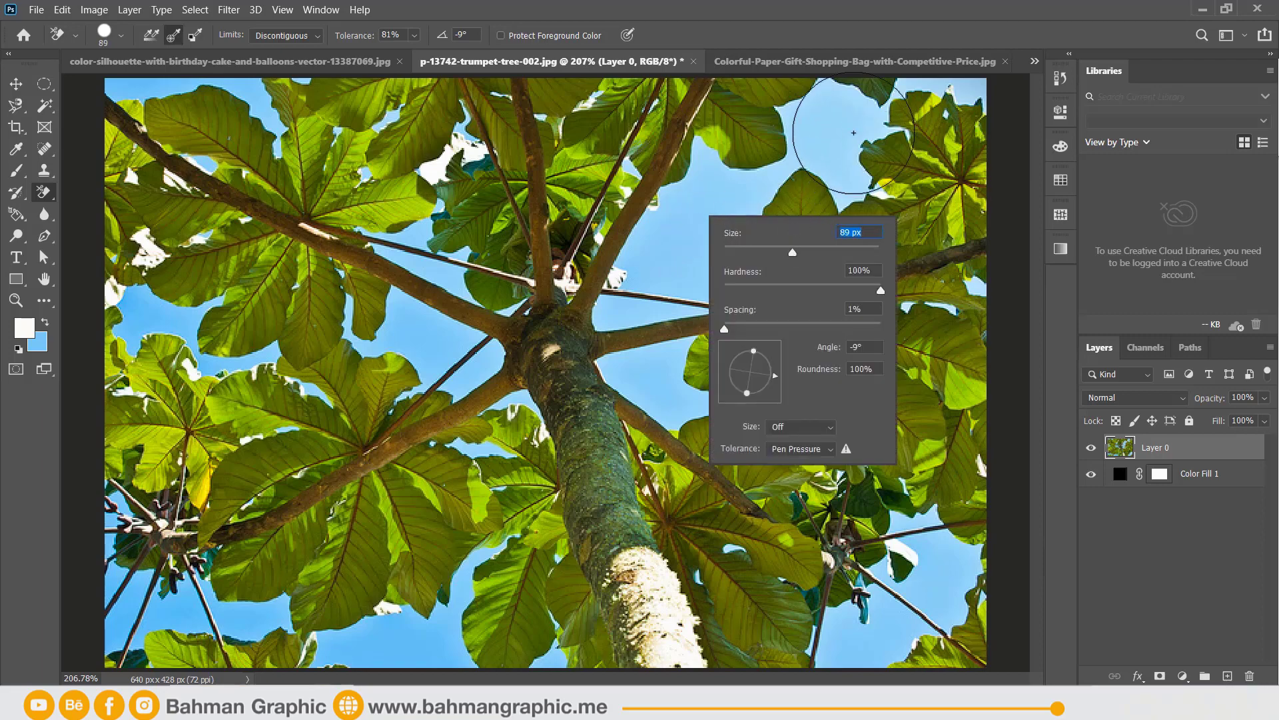
mouse_move(859, 132)
mouse_down()
mouse_move(714, 195)
mouse_move(643, 270)
mouse_move(665, 380)
mouse_move(433, 378)
mouse_move(387, 266)
mouse_move(460, 180)
mouse_move(374, 242)
mouse_up()
key(ctrl+z)
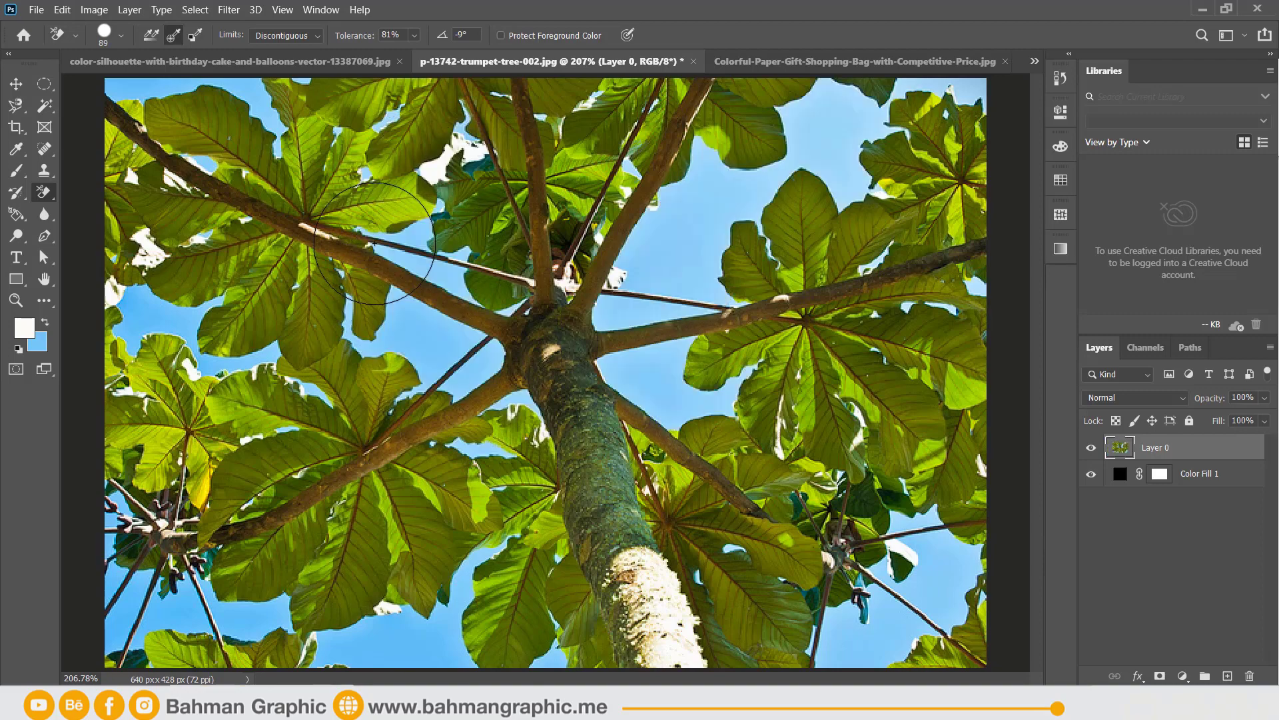
click(292, 35)
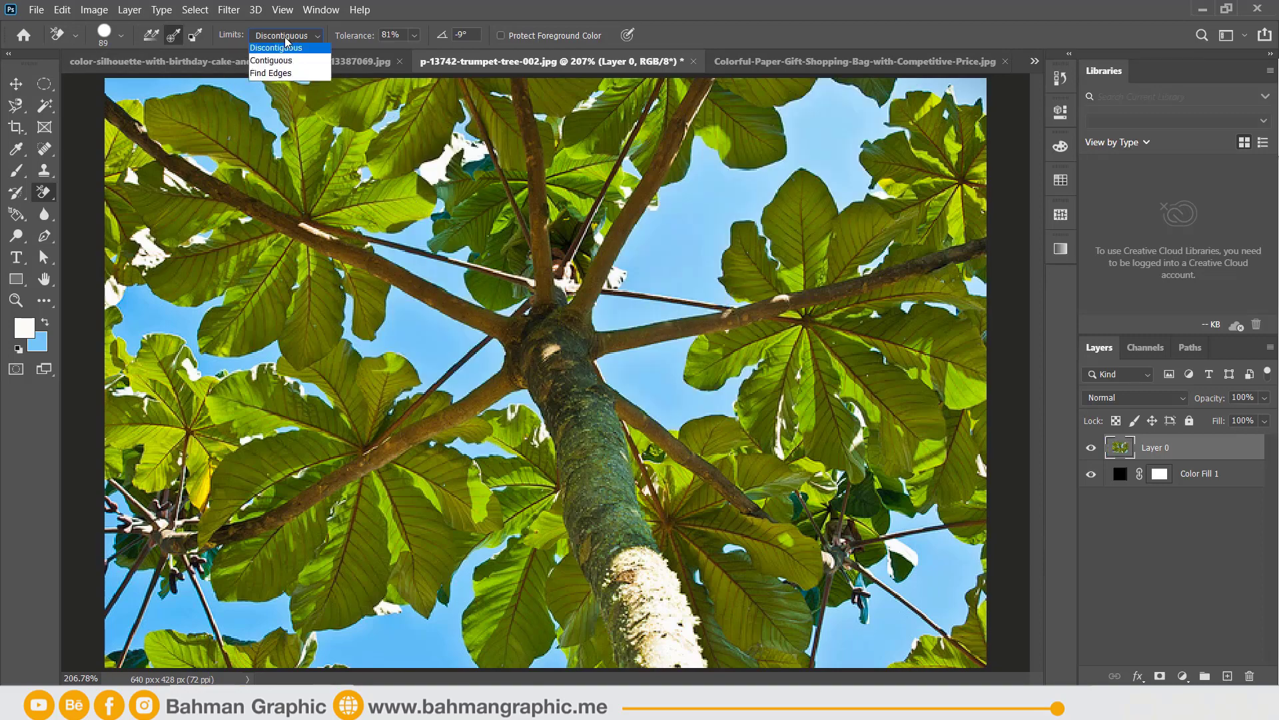
click(280, 60)
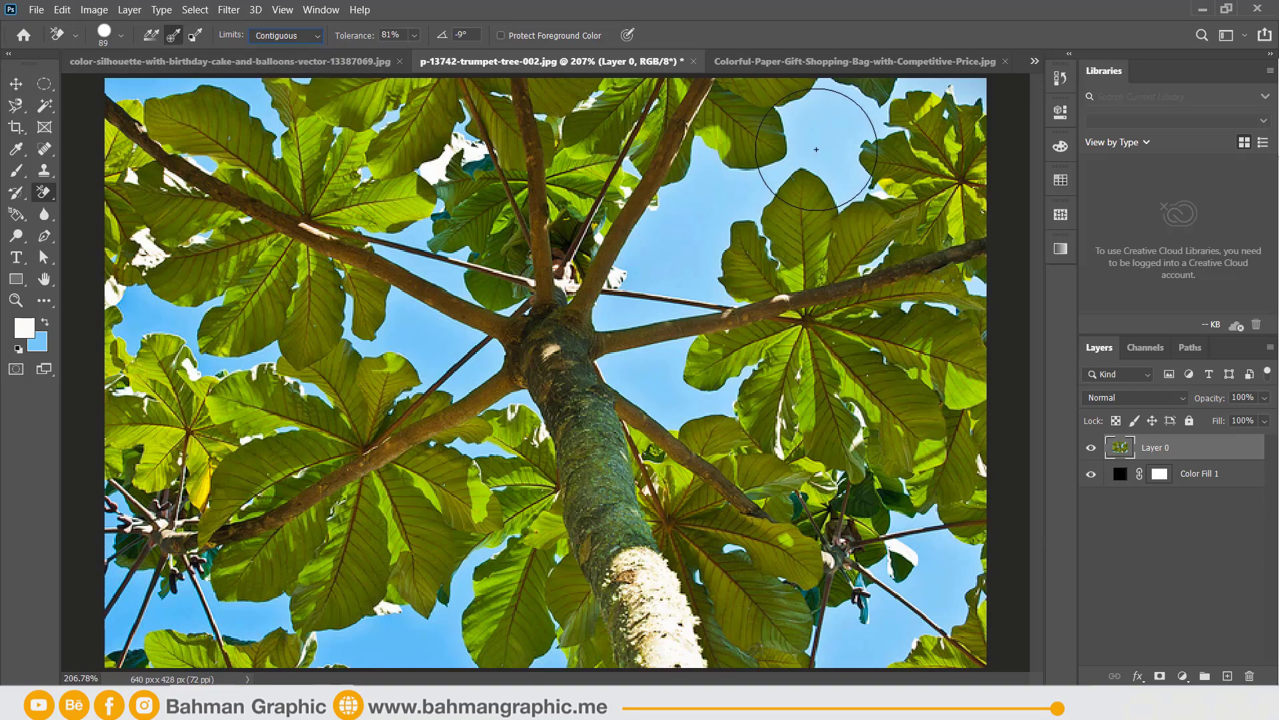
mouse_move(853, 127)
mouse_down()
mouse_move(724, 204)
mouse_move(653, 272)
mouse_up()
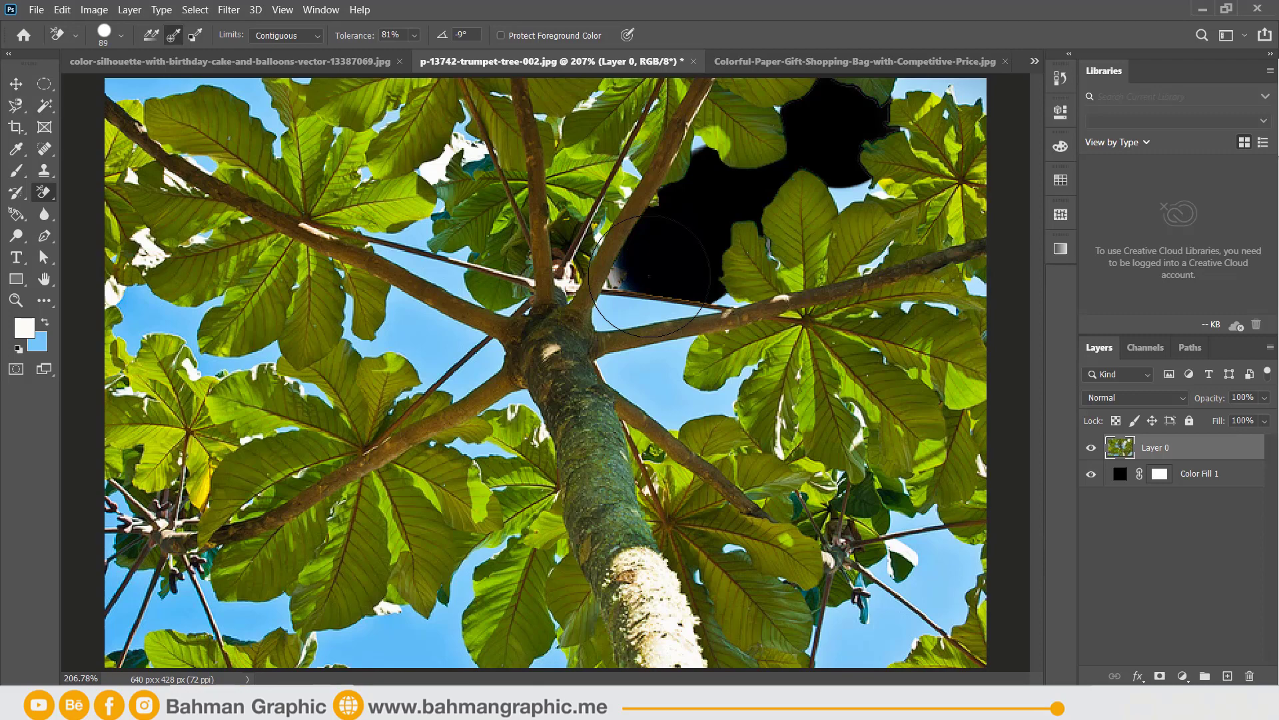
key(ctrl+z)
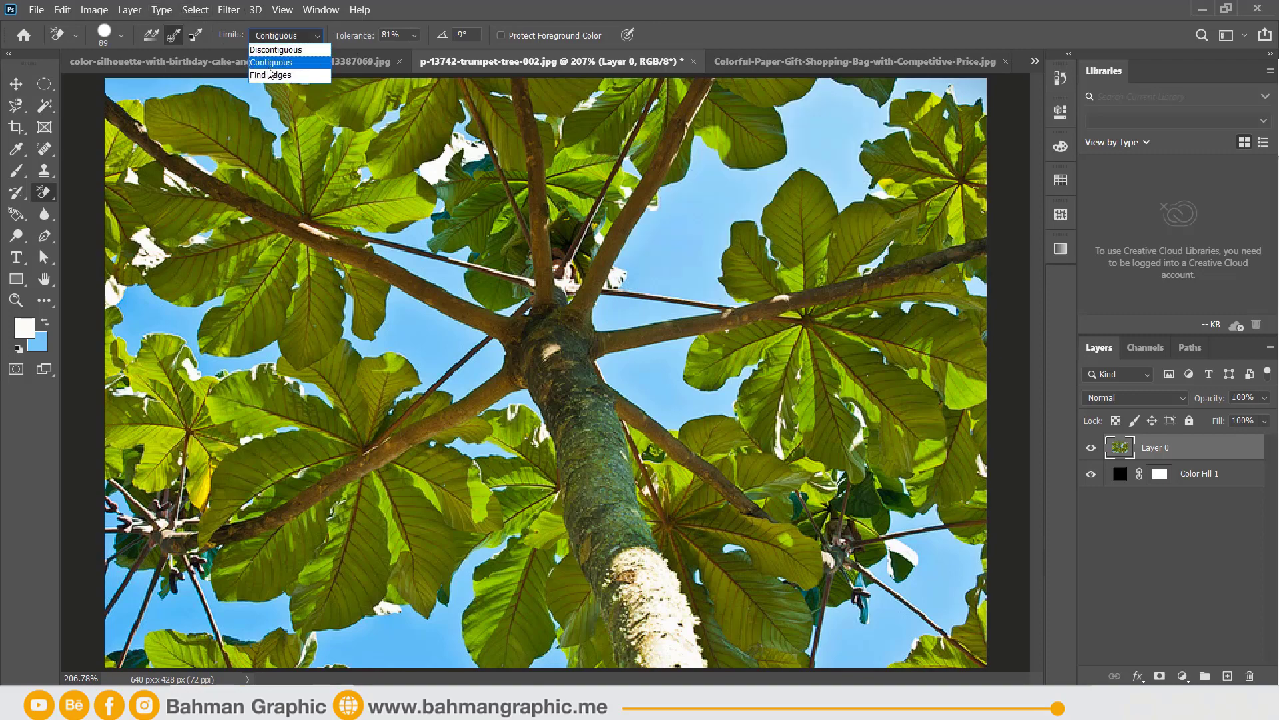
click(287, 46)
drag(831, 127, 654, 268)
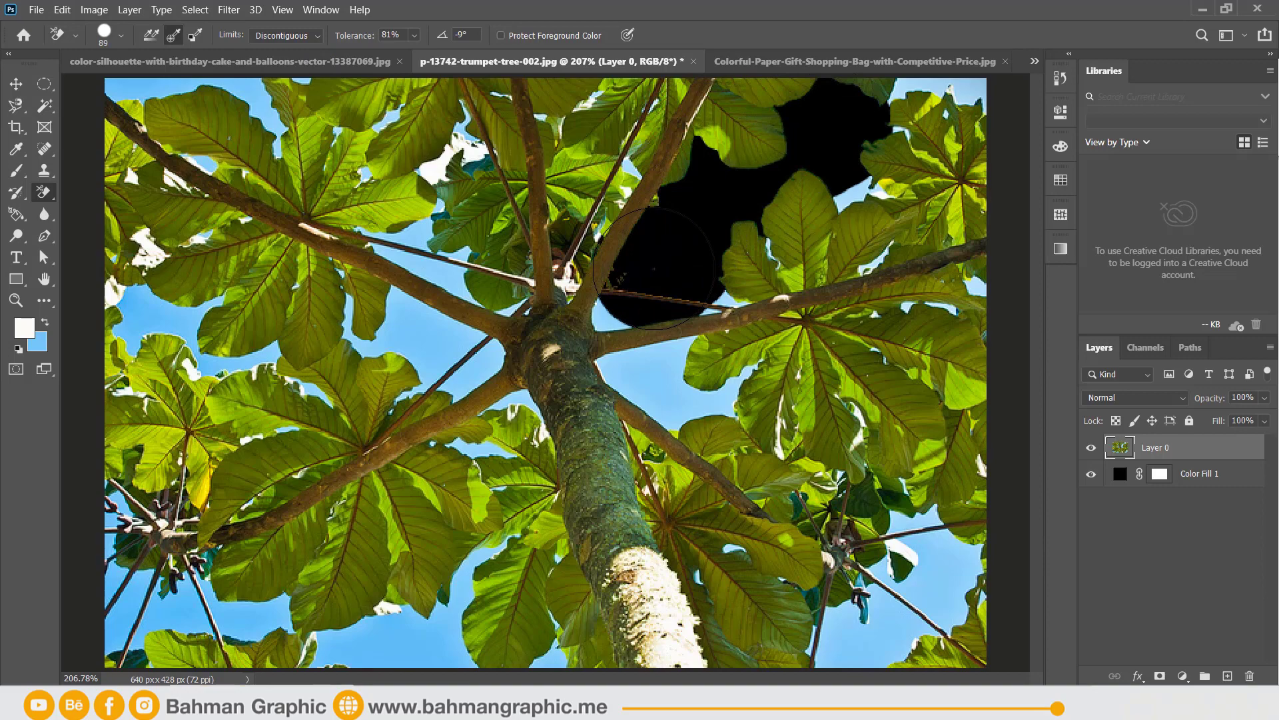
key(ctrl+z)
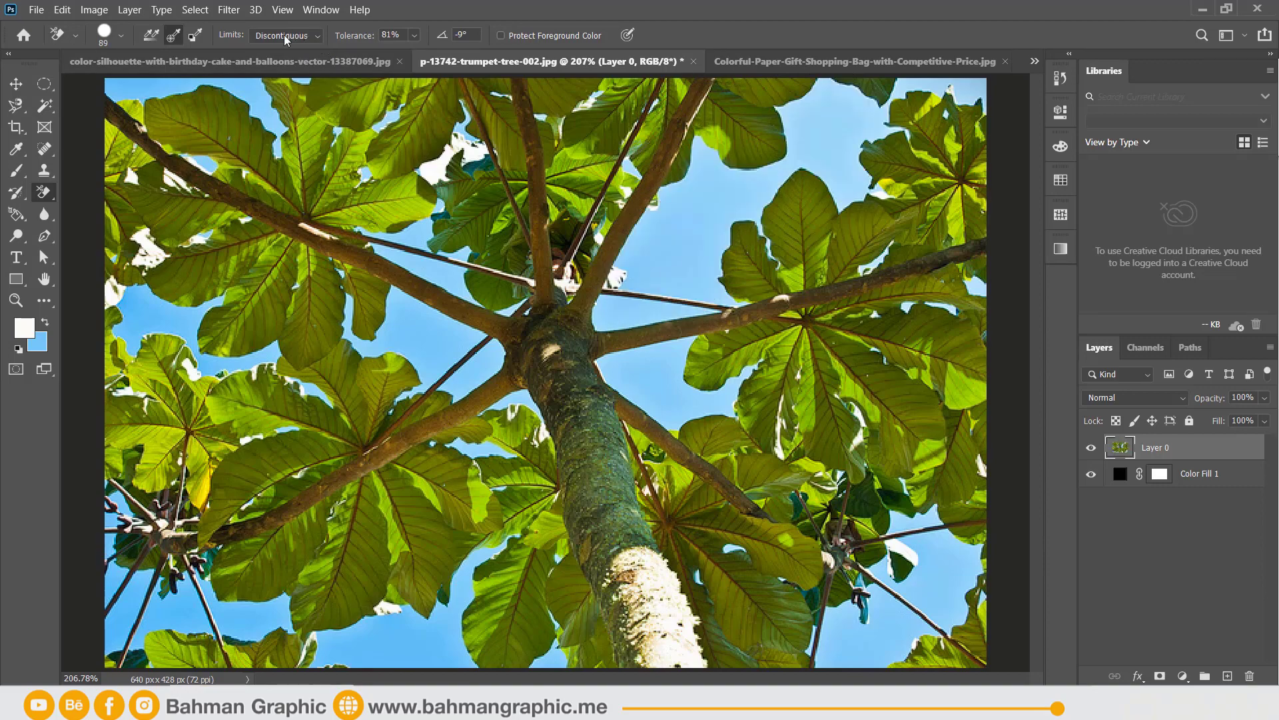
click(286, 40)
Step: Erase the sky patches between the leaves with Contiguous limits
click(282, 59)
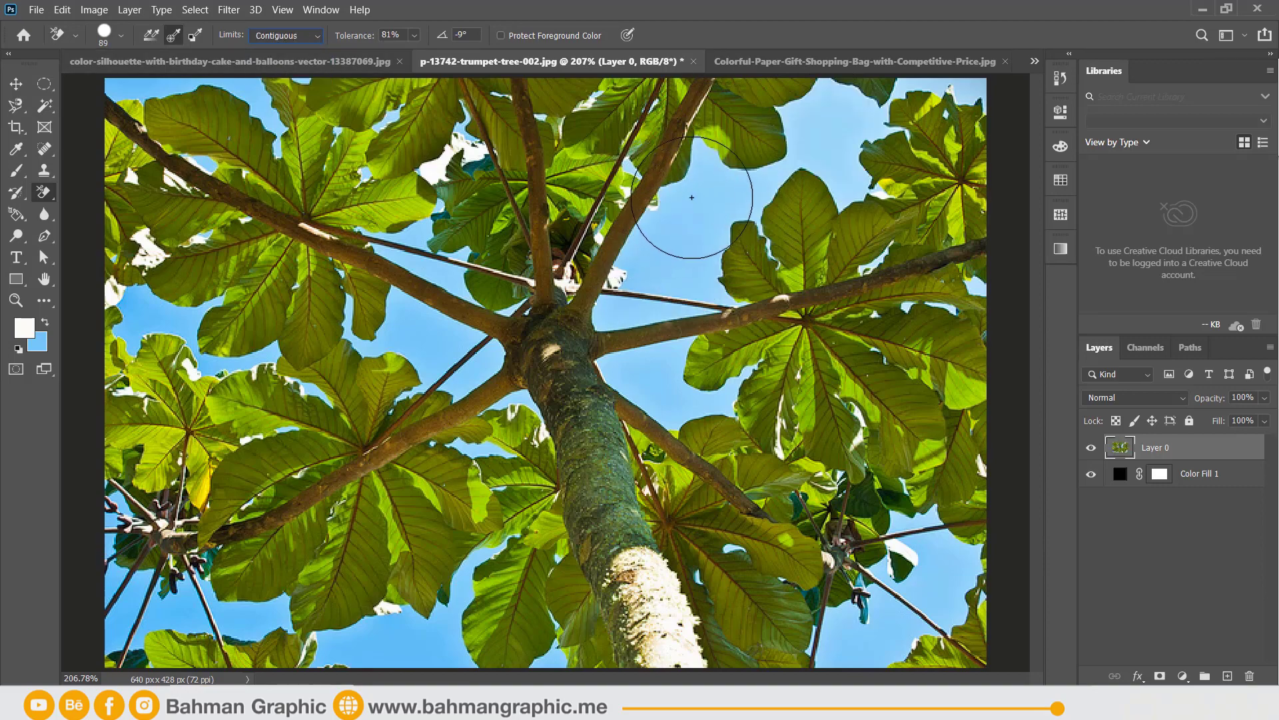
drag(830, 124, 664, 265)
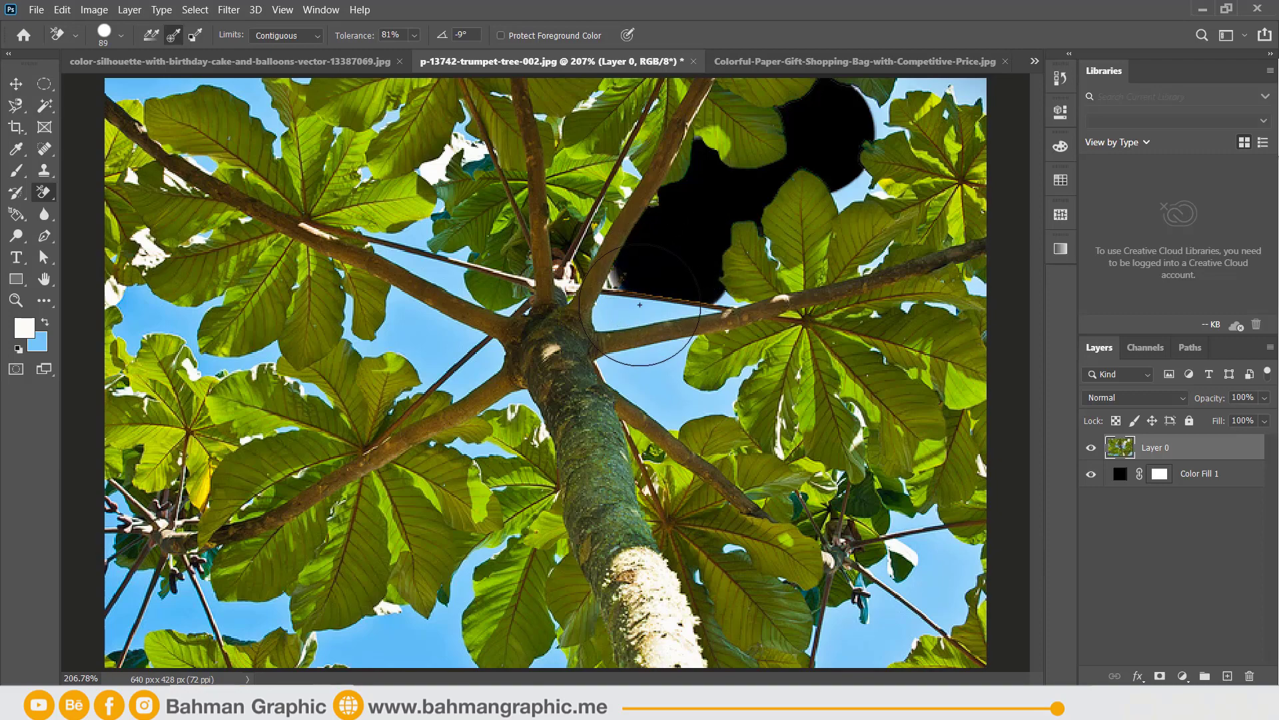
mouse_move(663, 267)
mouse_down()
mouse_move(640, 306)
mouse_move(661, 309)
mouse_up()
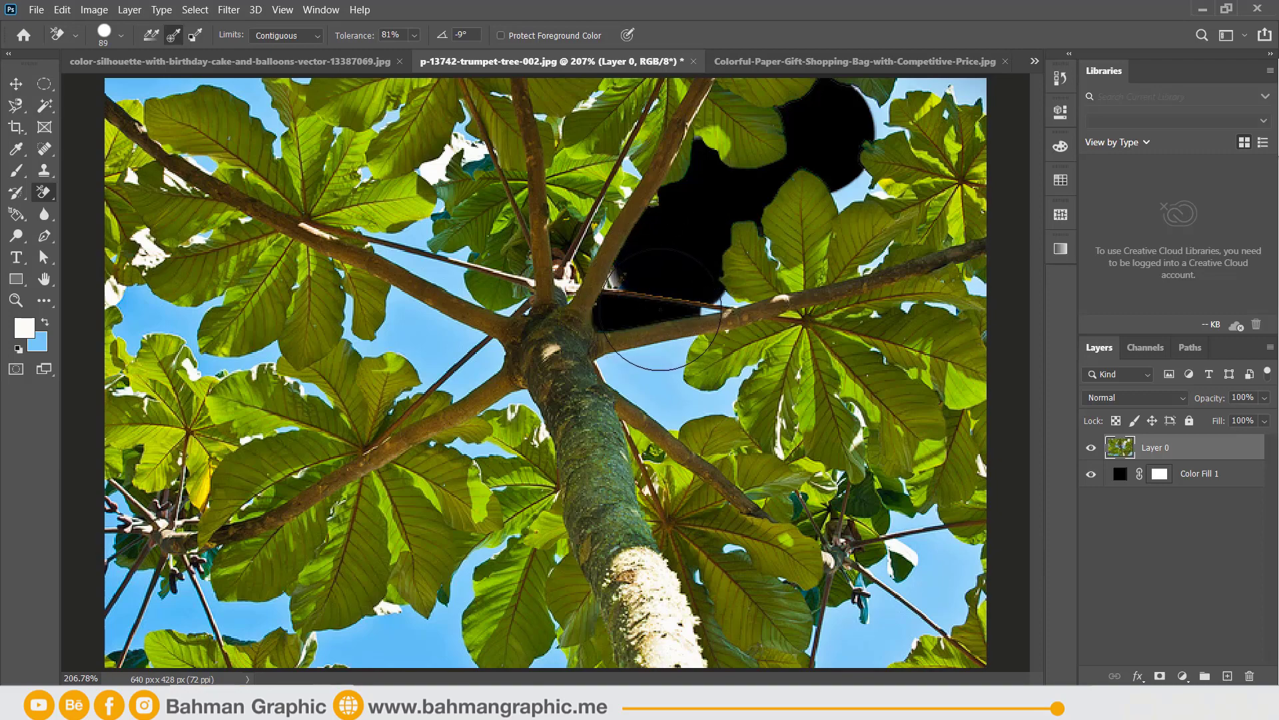
mouse_move(660, 312)
mouse_down()
mouse_move(658, 363)
mouse_move(739, 393)
mouse_up()
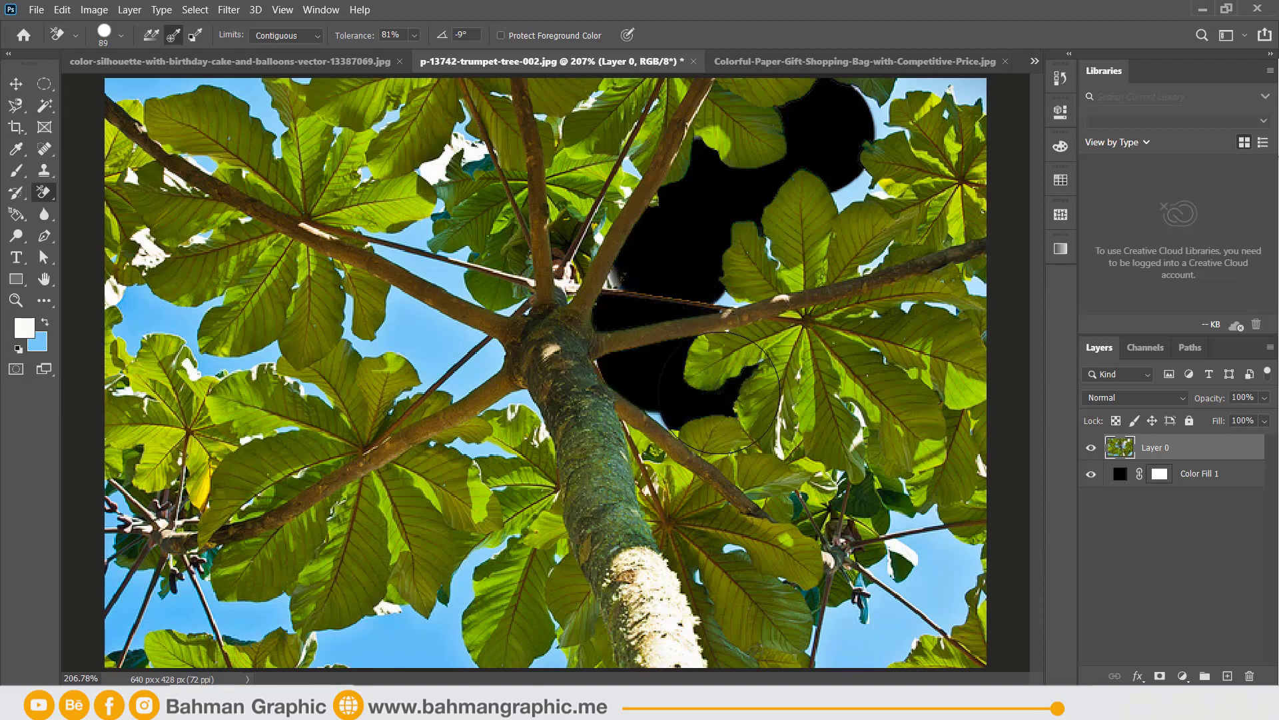
drag(913, 518, 915, 520)
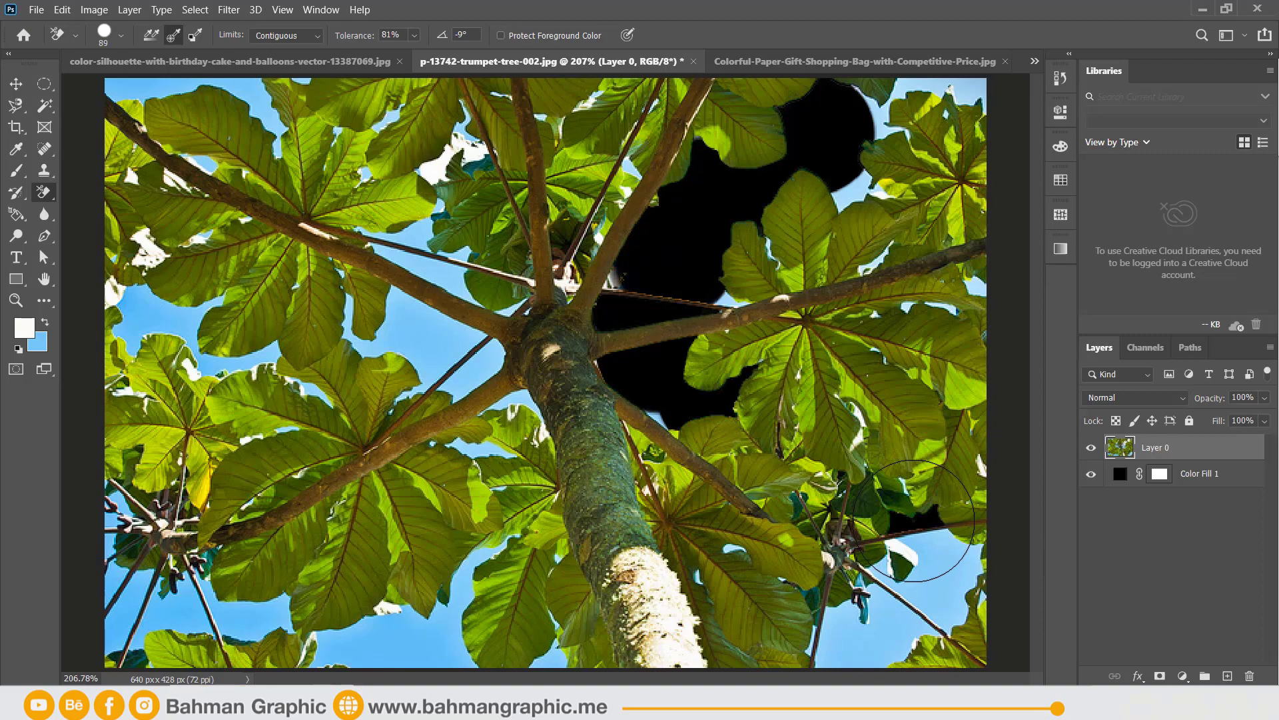
mouse_move(914, 519)
mouse_down()
mouse_move(940, 553)
mouse_move(906, 620)
mouse_move(825, 639)
mouse_move(666, 620)
mouse_move(400, 626)
mouse_move(467, 553)
mouse_move(320, 616)
mouse_move(165, 591)
mouse_up()
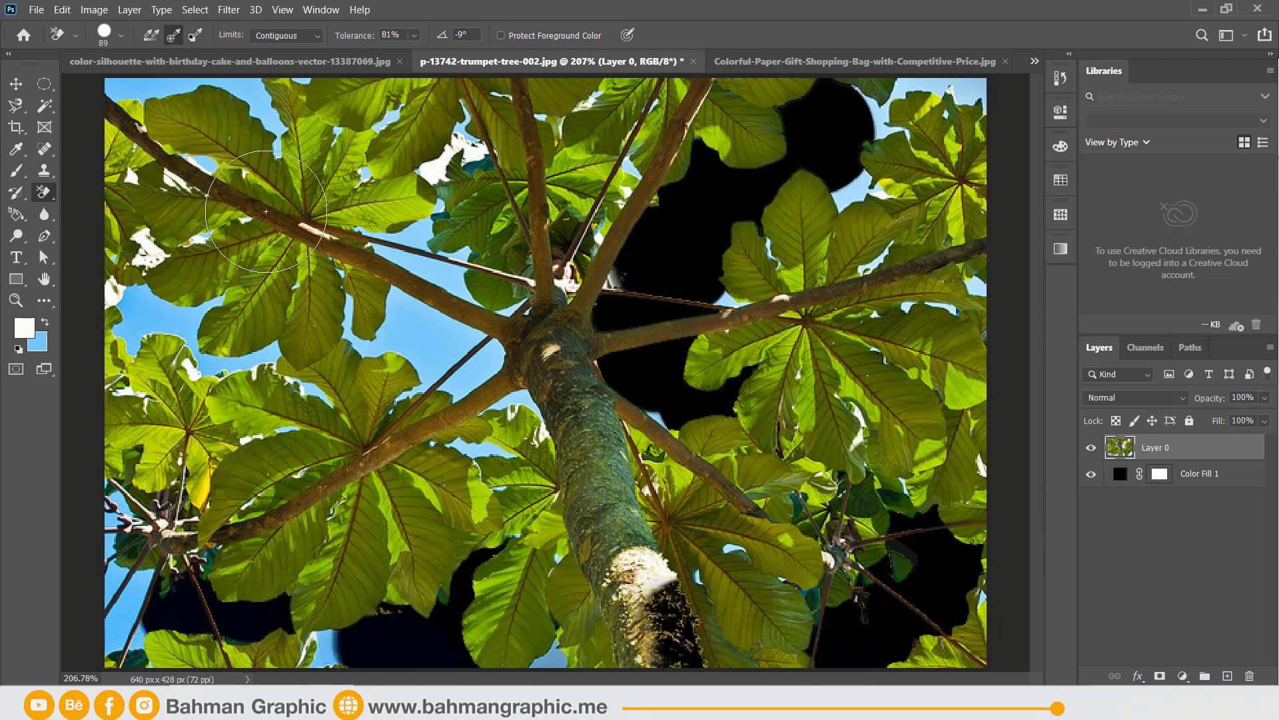
Step: Set eraser Limits to Find Edges and bring the shopping-bags photo forward
click(295, 37)
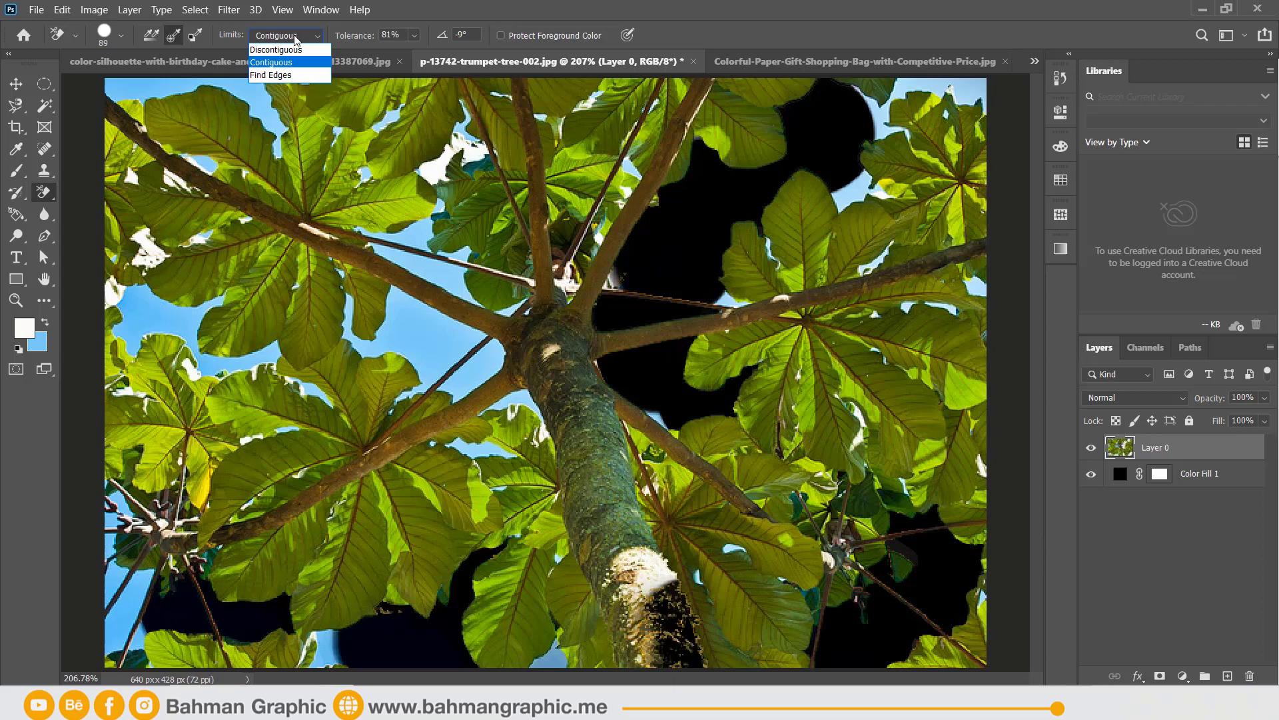
click(277, 76)
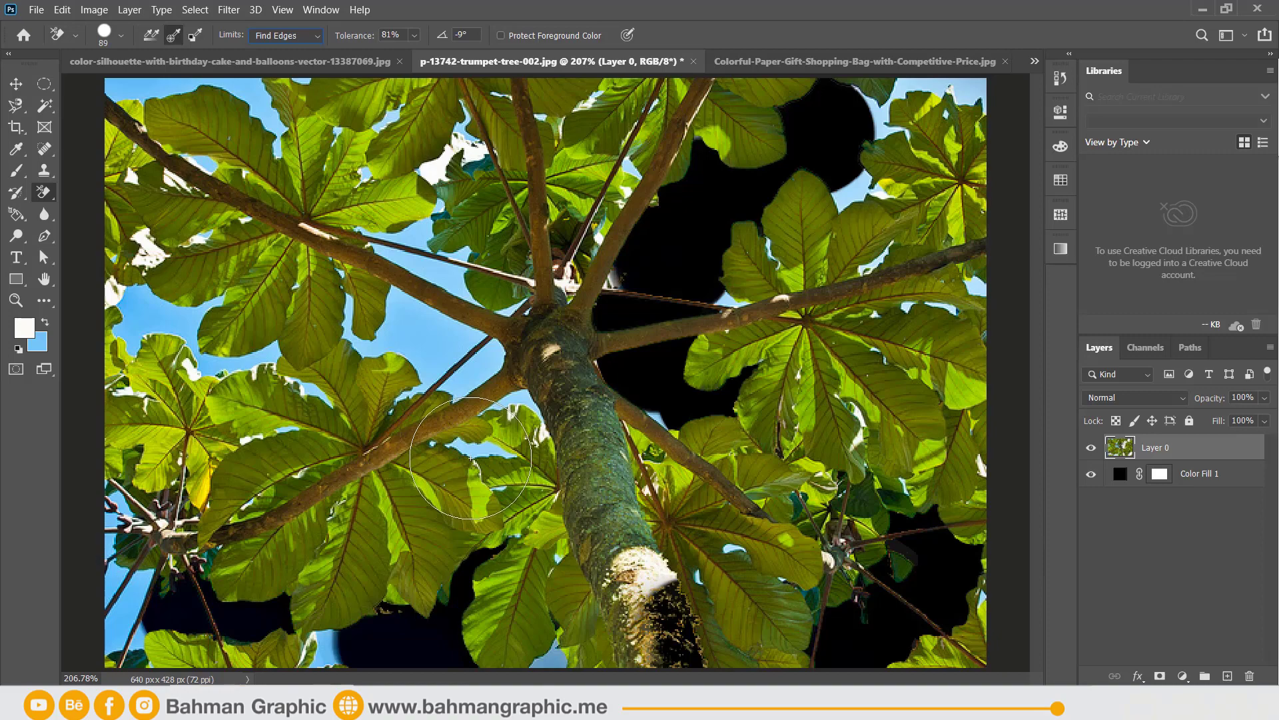
click(733, 64)
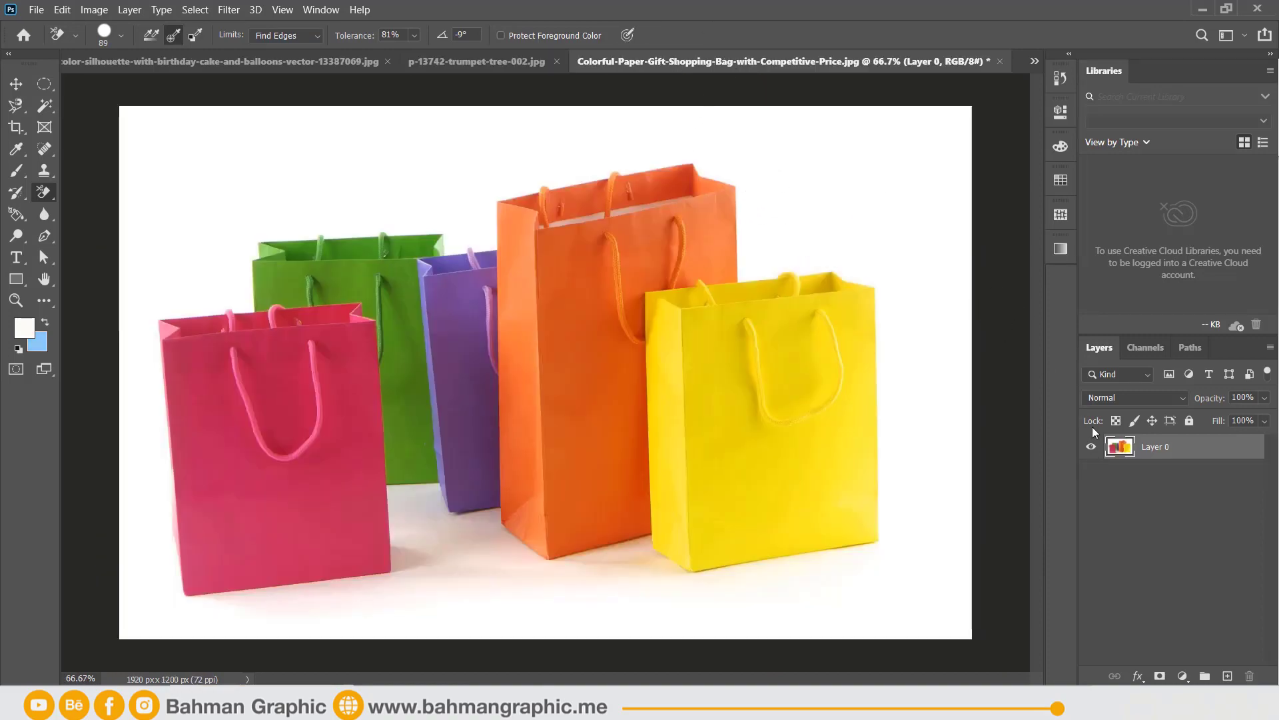
Step: Add a near-black Color Fill layer beneath the bag photo and target Layer 0
click(1181, 677)
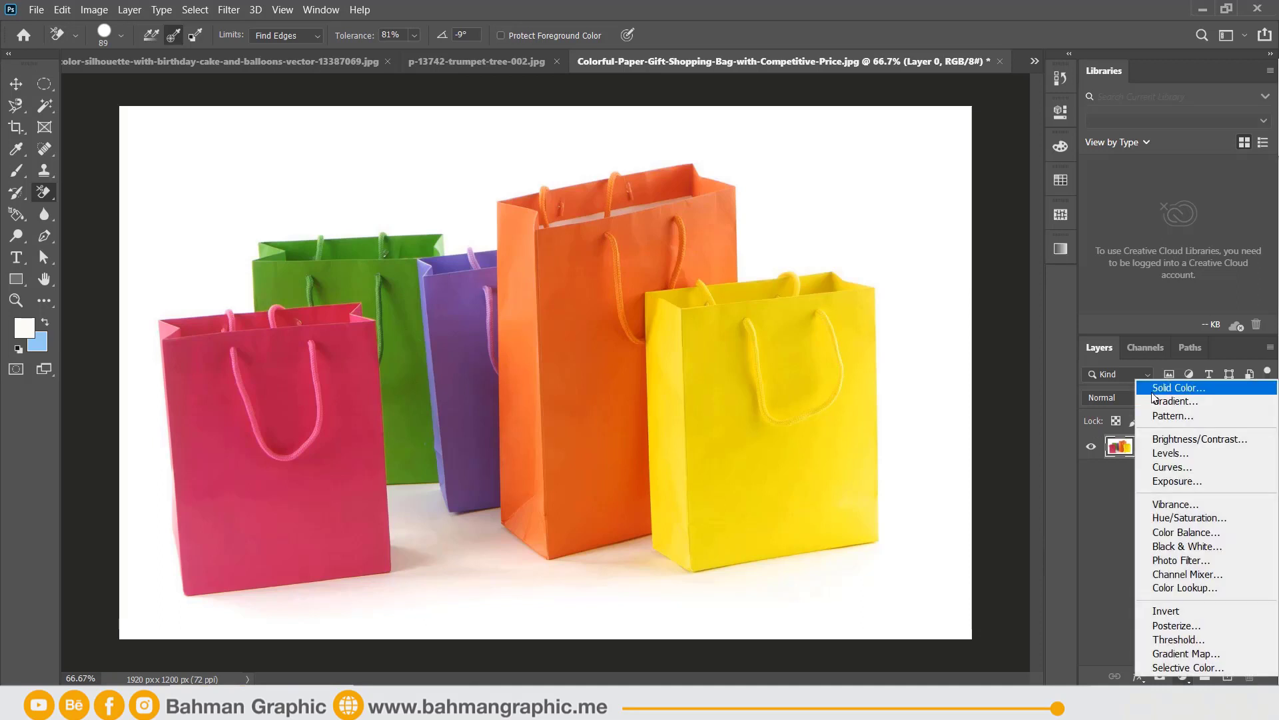
click(1153, 385)
mouse_move(763, 300)
mouse_down()
mouse_move(802, 409)
mouse_move(786, 465)
mouse_up()
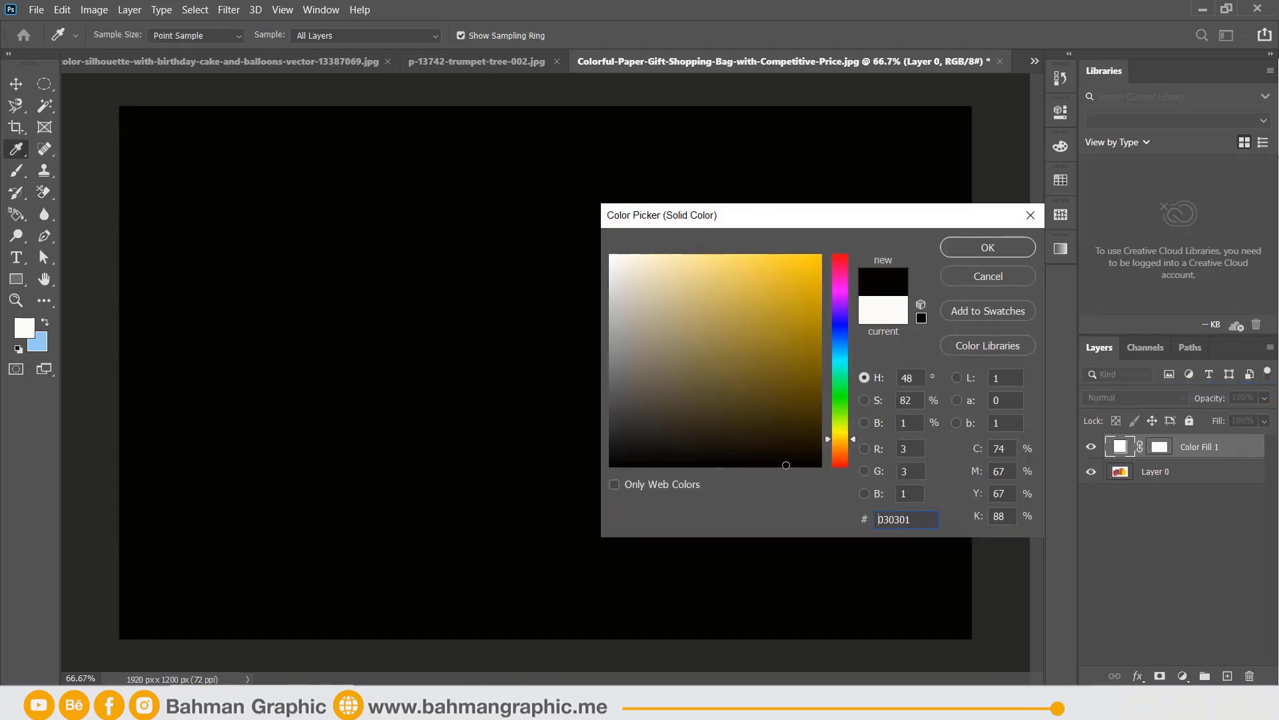
click(976, 248)
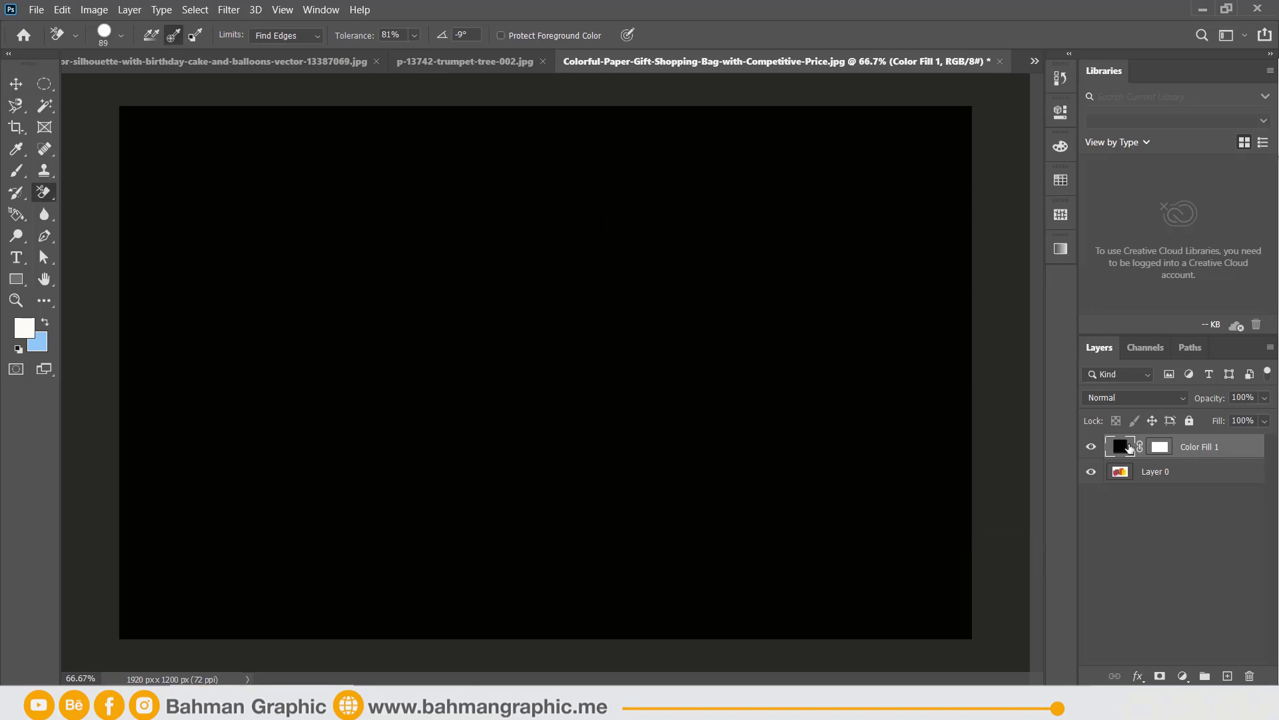
drag(1129, 447, 1147, 476)
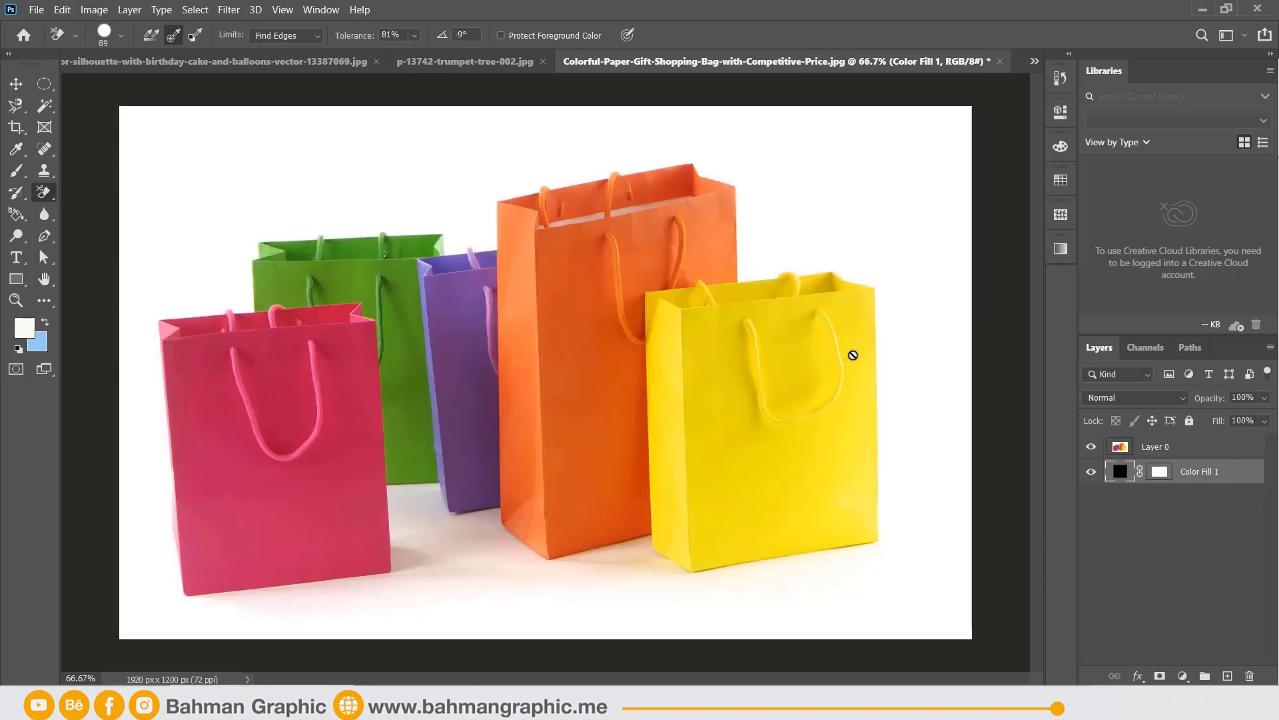
click(1174, 455)
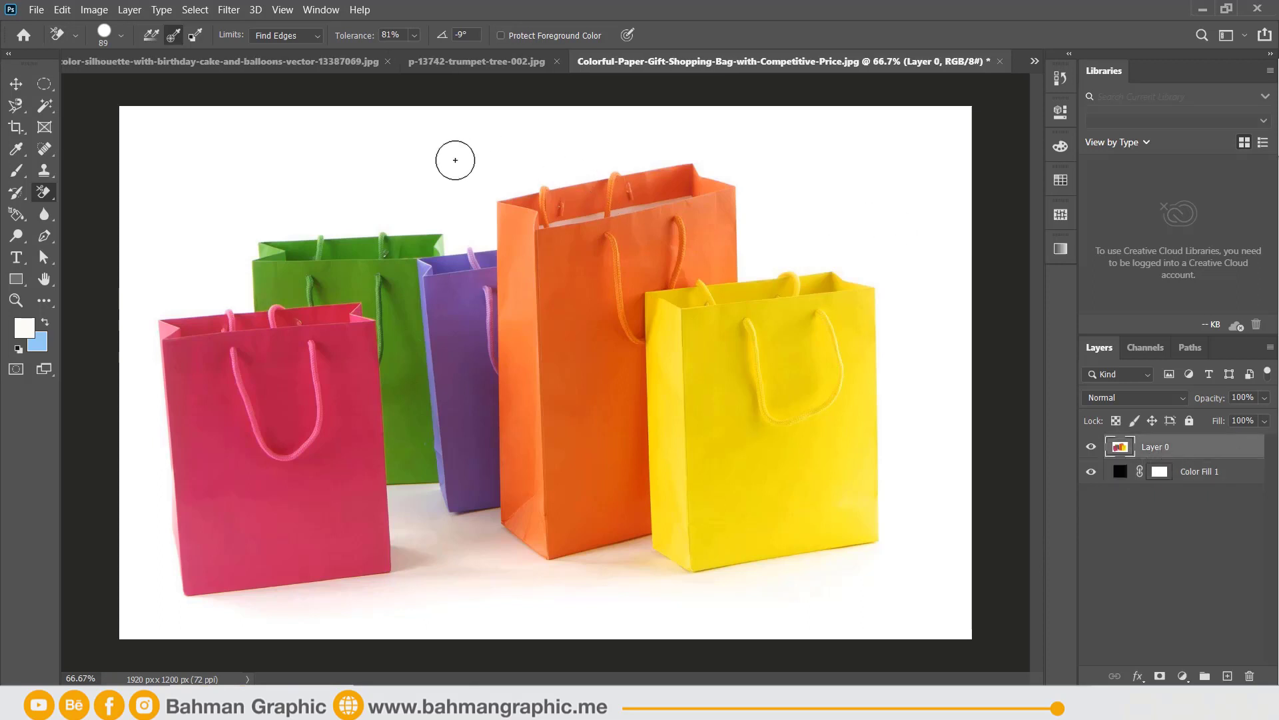
Step: Set eraser Limits to Contiguous
click(280, 36)
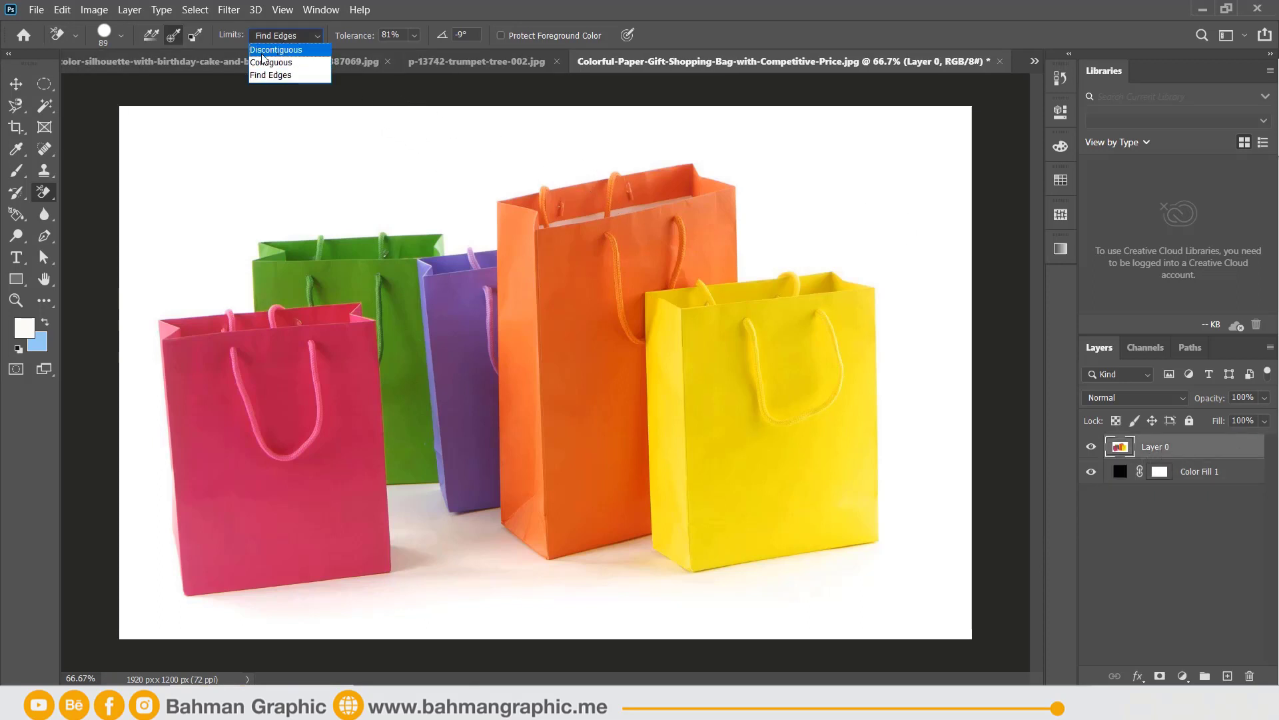
click(262, 63)
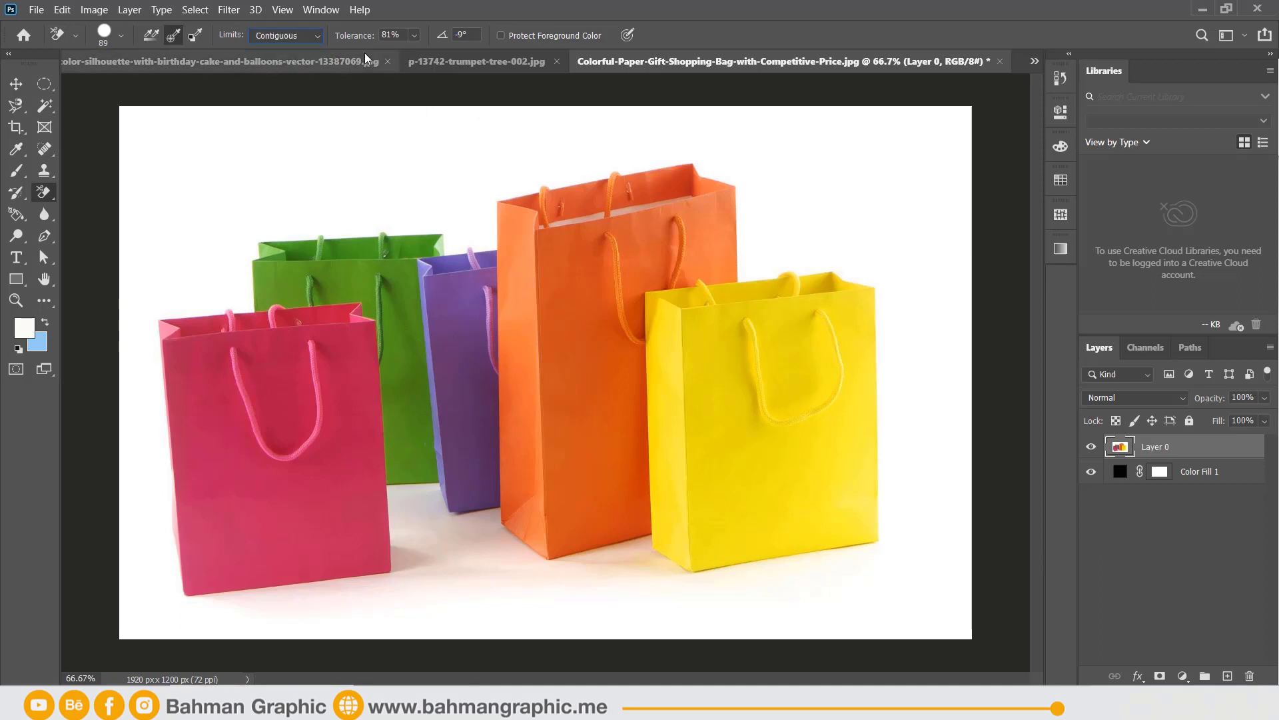
click(296, 34)
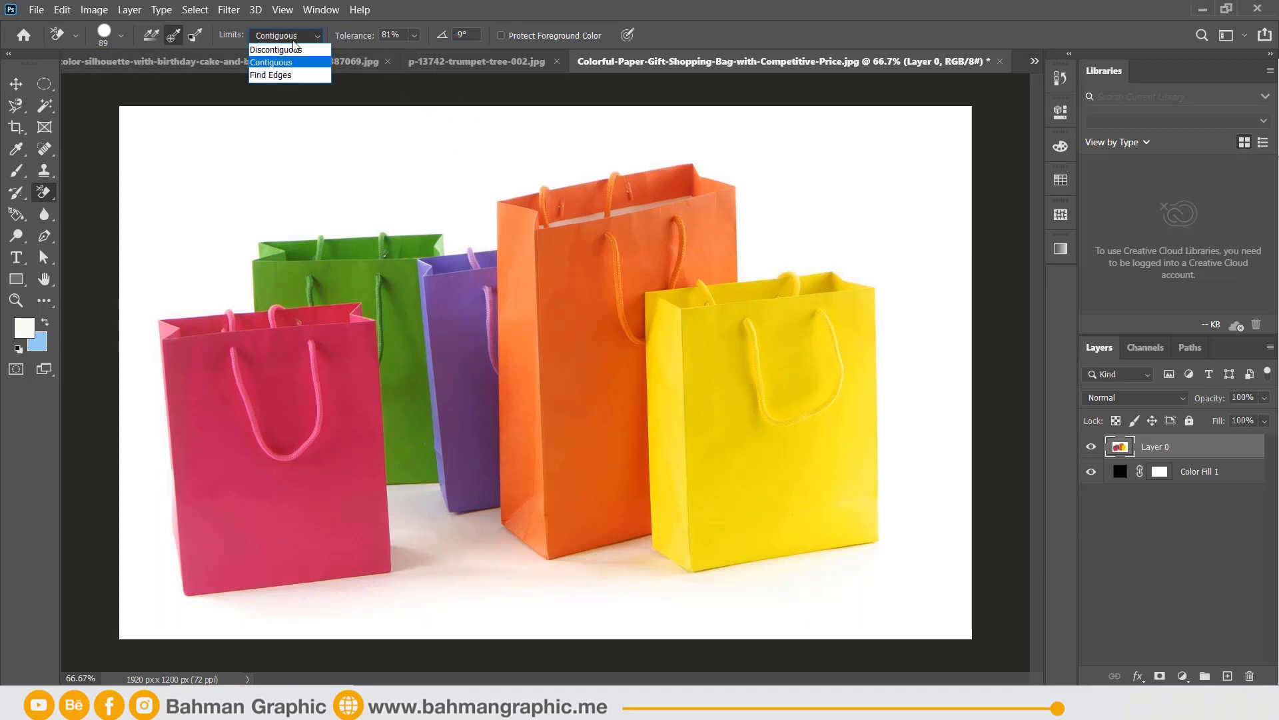
click(270, 65)
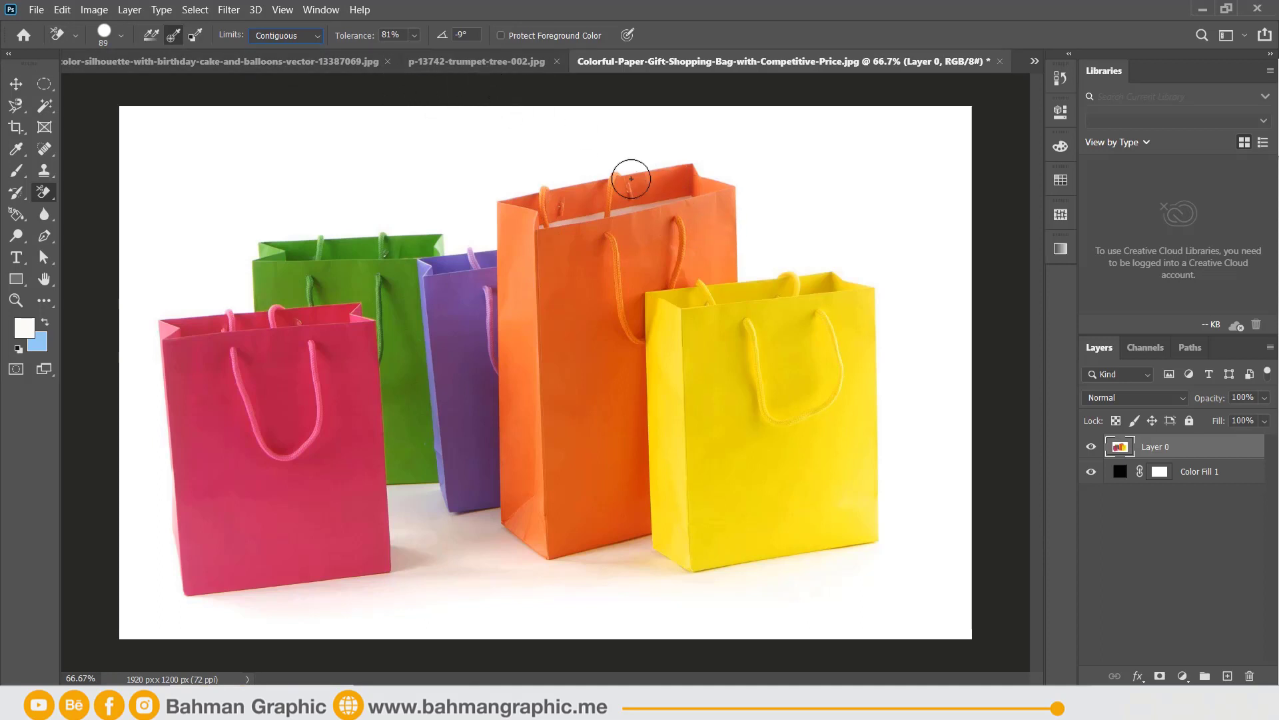
Step: Enlarge the eraser to 160 px, trial-erase beside the orange and yellow bags, then undo
right_click(868, 202)
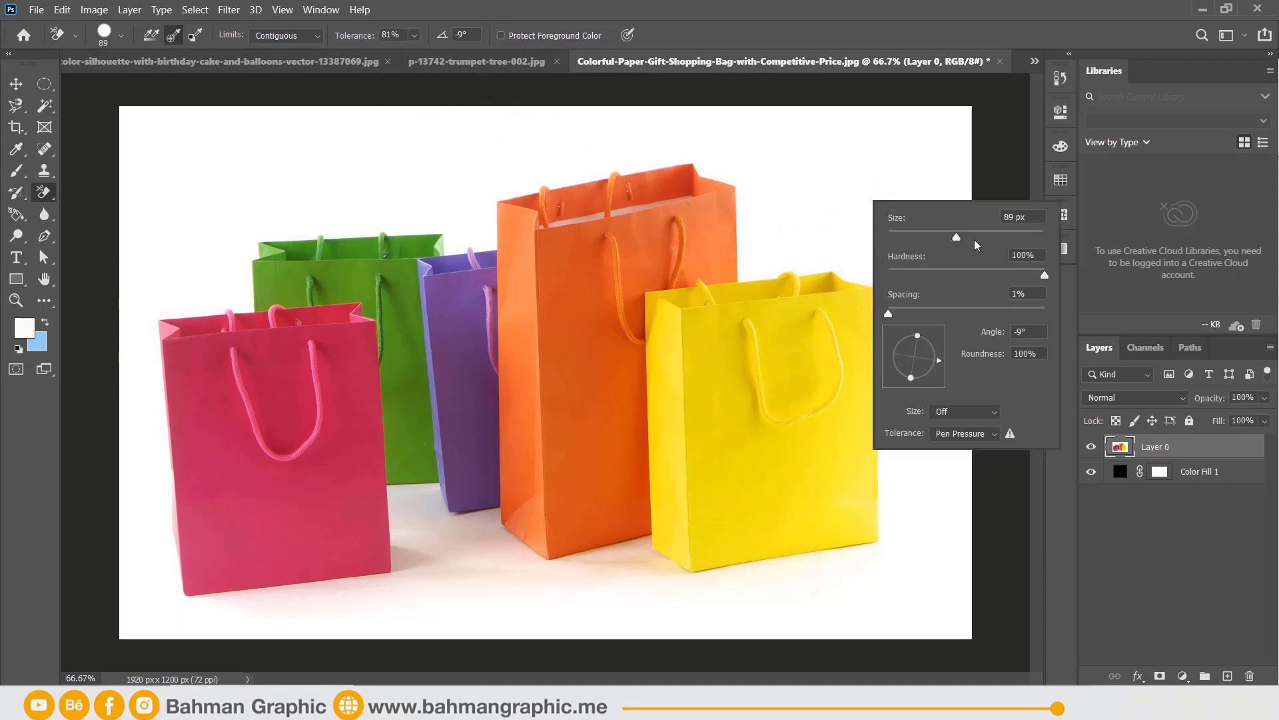
mouse_move(800, 206)
mouse_down()
mouse_move(882, 349)
mouse_move(893, 533)
mouse_move(793, 569)
mouse_up()
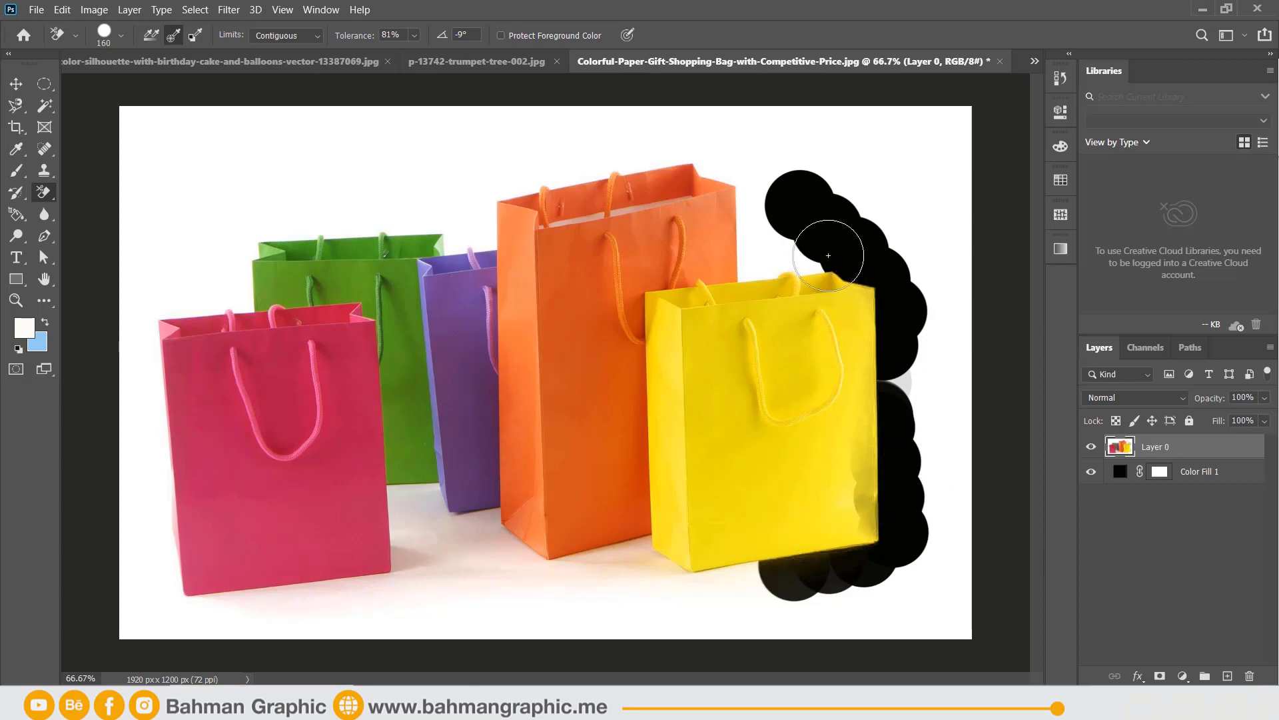
drag(760, 258, 707, 200)
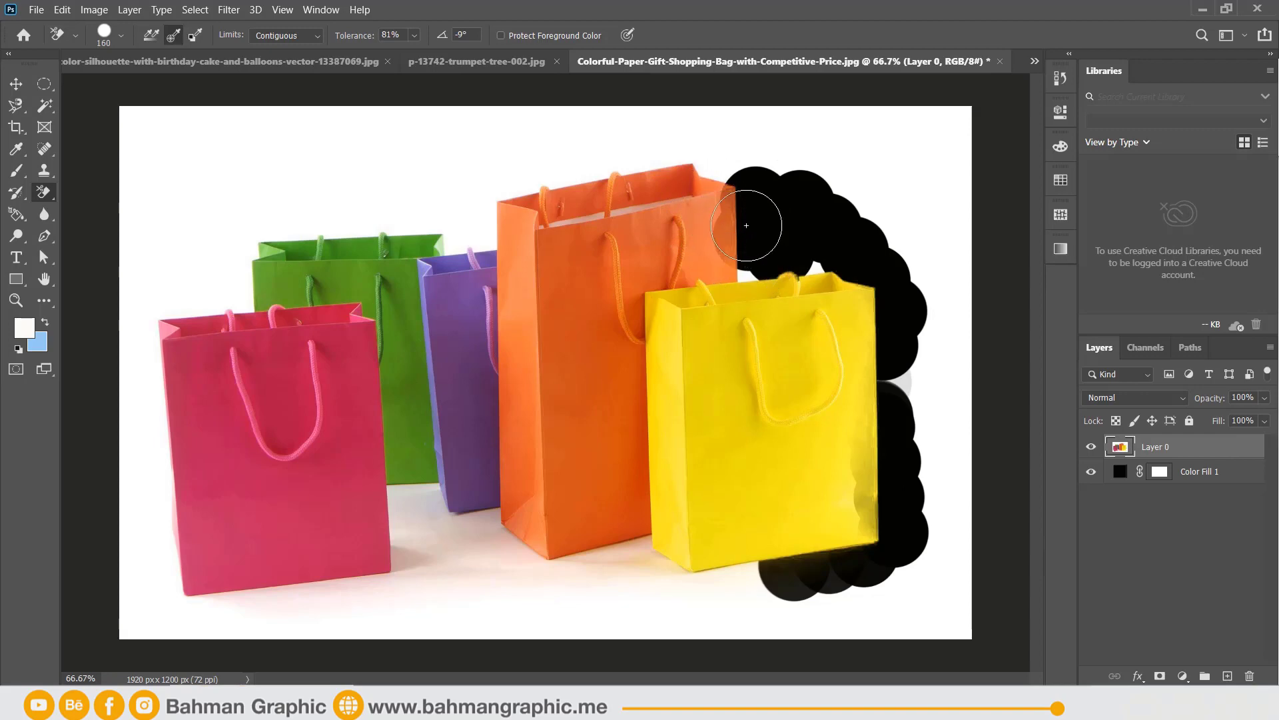
mouse_move(746, 225)
mouse_down()
mouse_move(640, 151)
mouse_move(685, 164)
mouse_up()
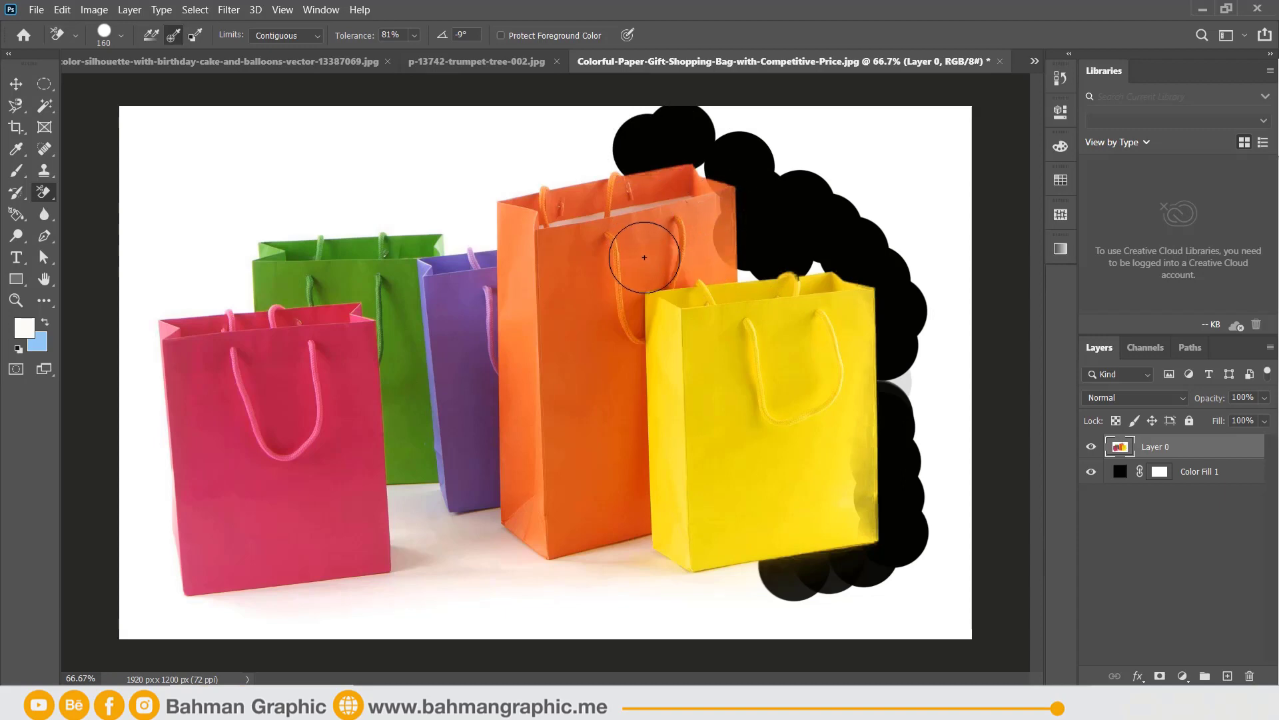
key(ctrl+z)
key(ctrl+z)
key(ctrl+z)
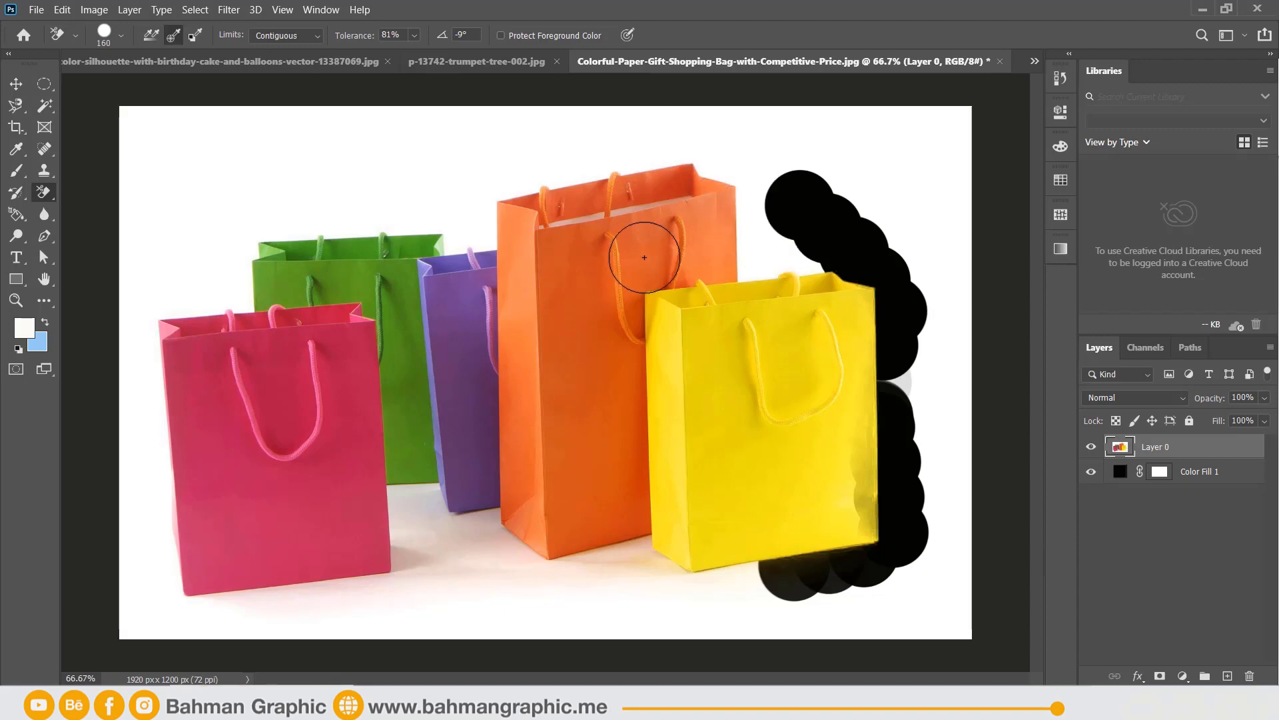
key(ctrl+z)
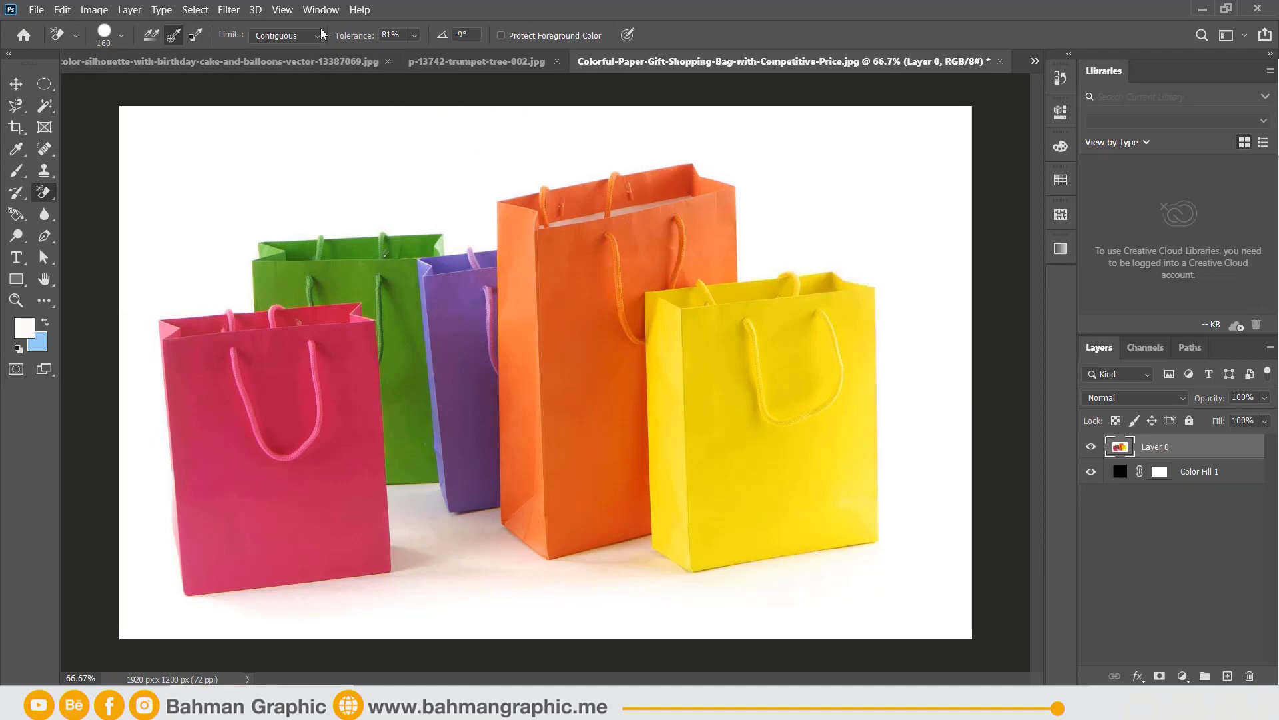
Step: Switch Limits to Find Edges and erase the white along the yellow bag's right edge
click(291, 38)
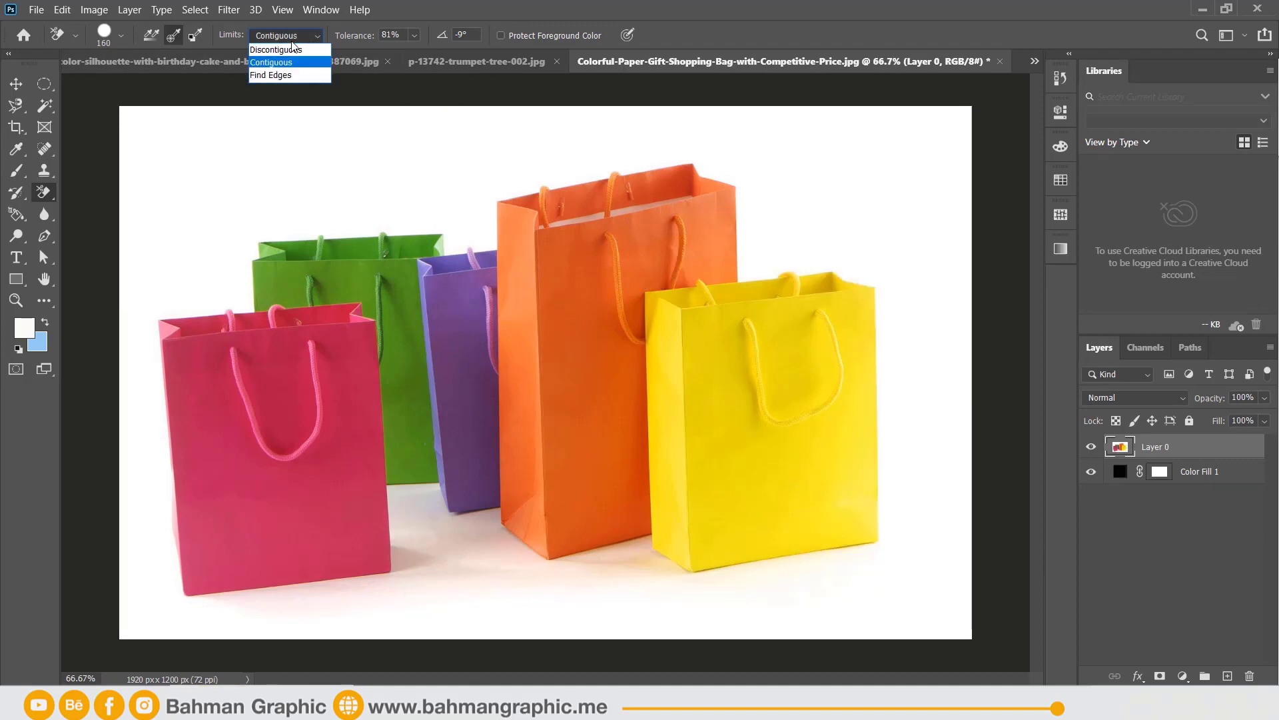
click(277, 78)
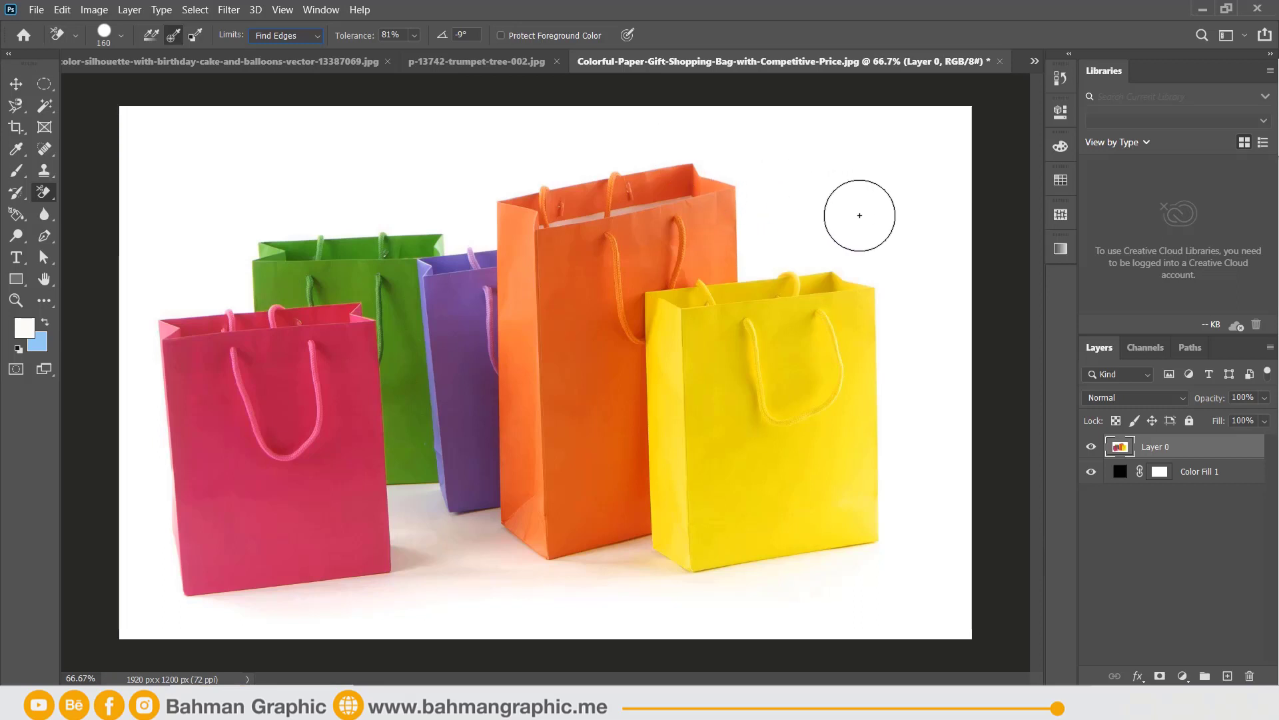
click(884, 312)
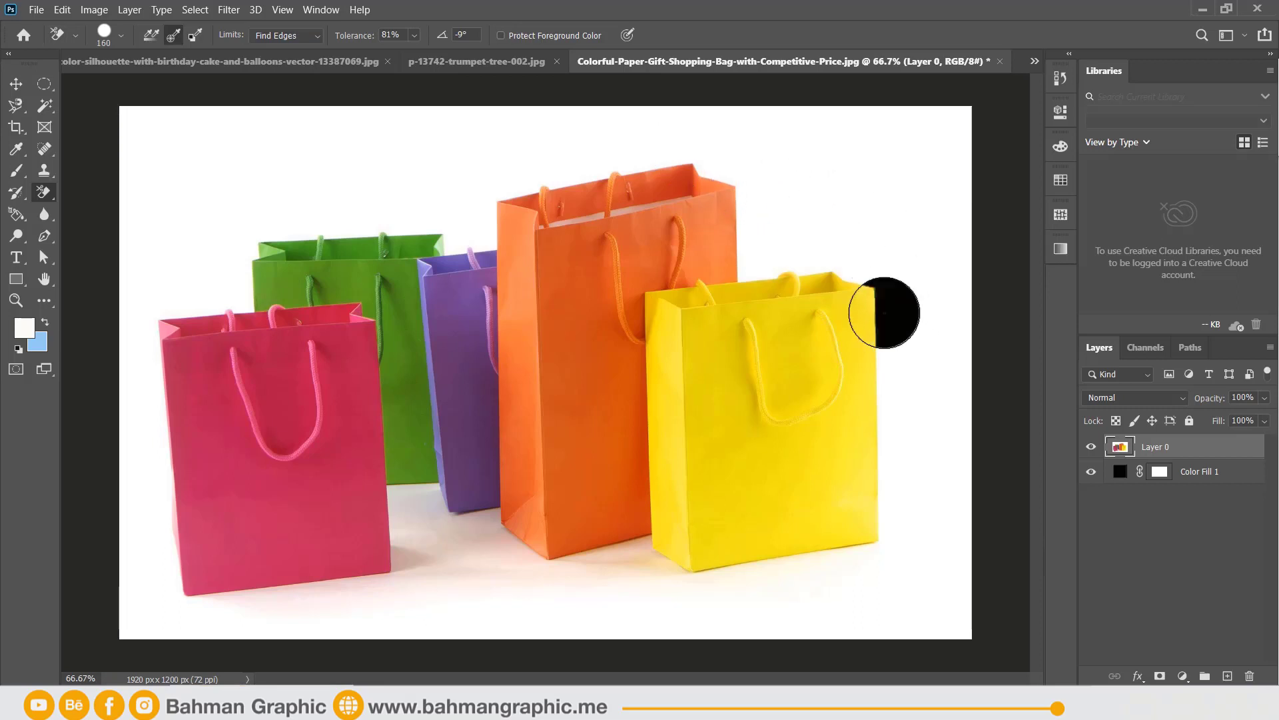
mouse_move(881, 329)
mouse_down()
mouse_move(896, 374)
mouse_move(891, 519)
mouse_move(748, 566)
mouse_move(871, 542)
mouse_move(925, 387)
mouse_move(871, 234)
mouse_move(756, 257)
mouse_move(754, 157)
mouse_move(679, 130)
mouse_move(750, 274)
mouse_move(785, 177)
mouse_move(947, 293)
mouse_move(737, 571)
mouse_move(647, 565)
mouse_move(708, 591)
mouse_move(517, 573)
mouse_move(645, 566)
mouse_move(471, 557)
mouse_move(548, 618)
mouse_move(551, 600)
mouse_move(649, 564)
mouse_move(429, 522)
mouse_move(487, 532)
mouse_move(443, 586)
mouse_move(447, 607)
mouse_up()
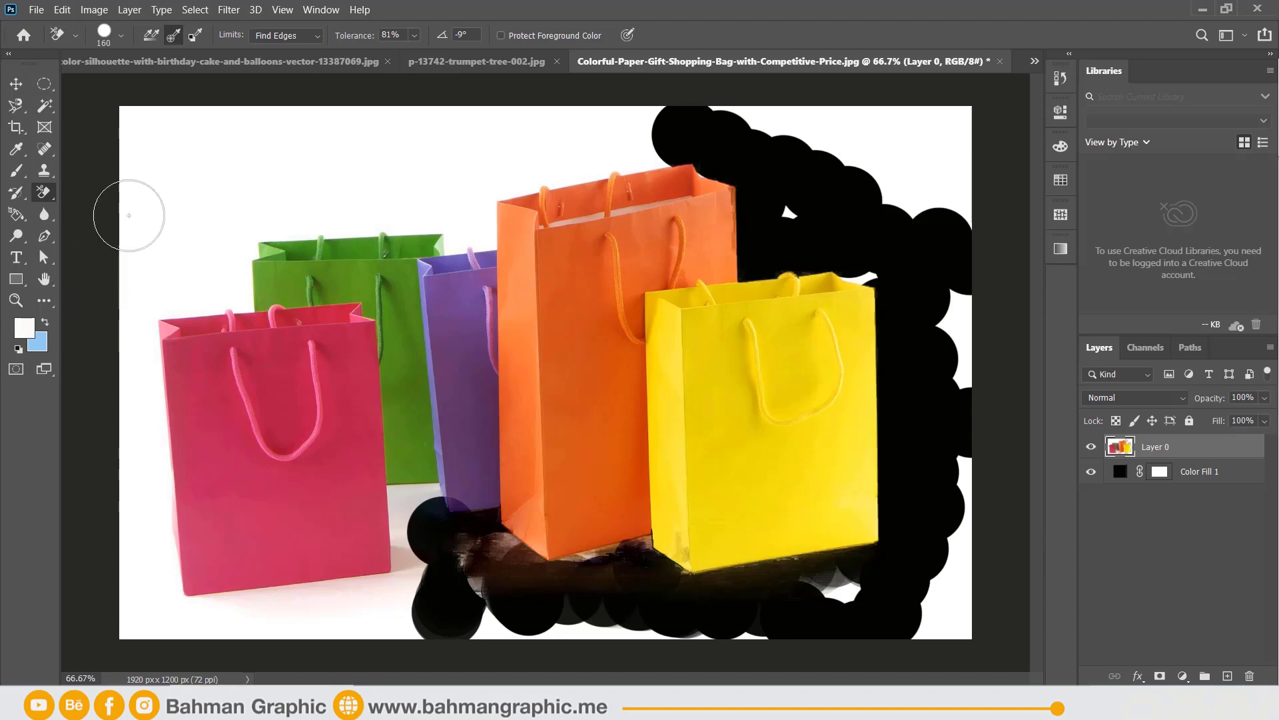
Step: Set Sampling to Background Swatch using a light pink sampled from the photo
click(194, 37)
click(35, 344)
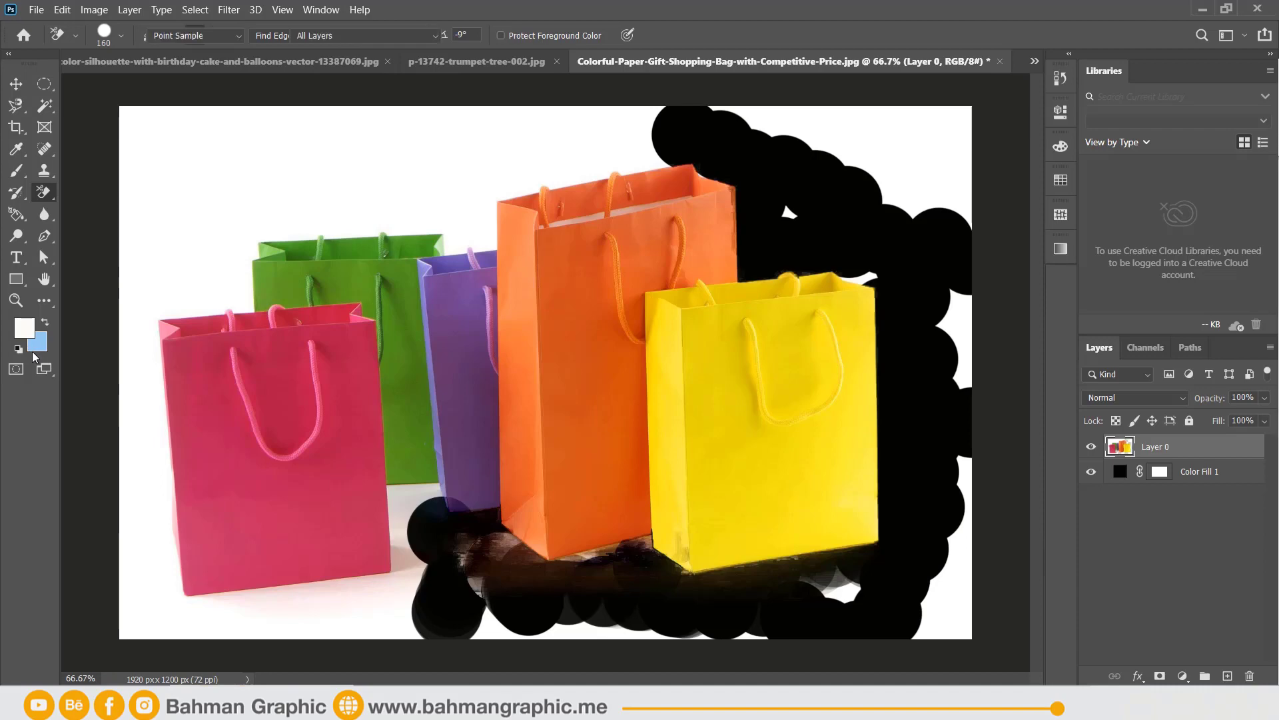
click(372, 583)
click(988, 247)
Step: Erase the white beneath the pink bag and along the bottom, right and top
drag(401, 562, 105, 632)
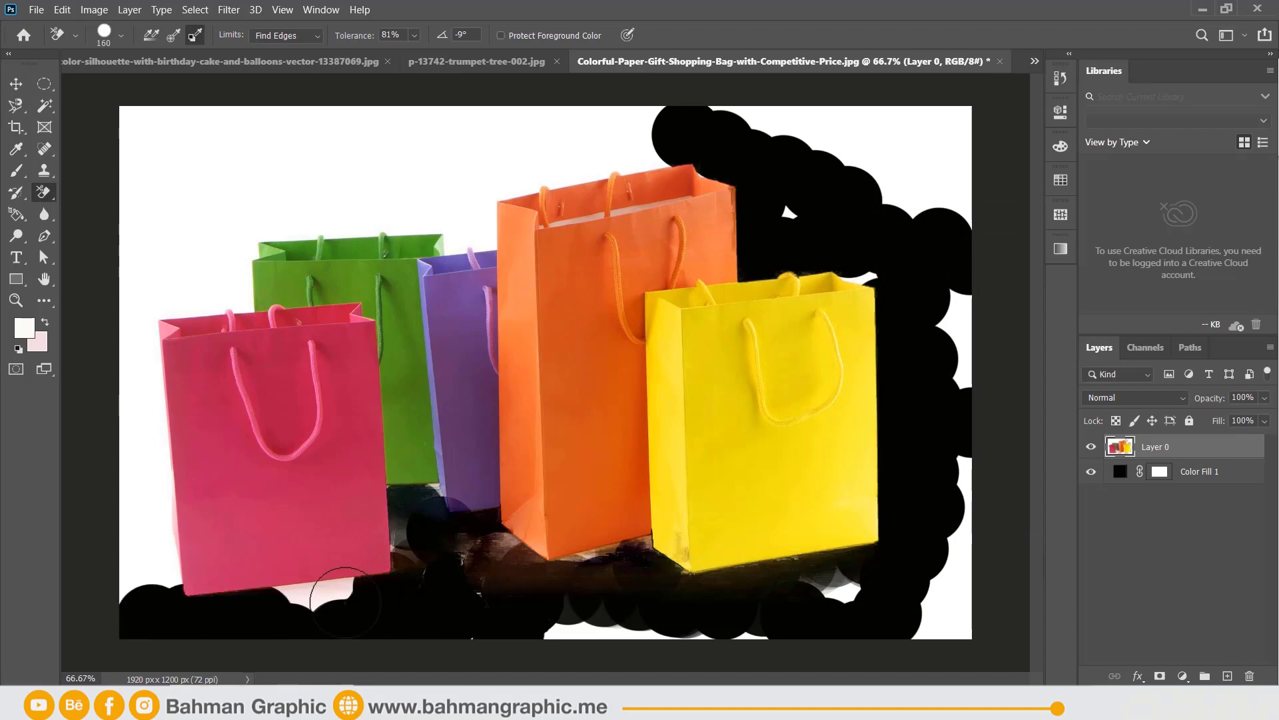
drag(345, 602, 657, 649)
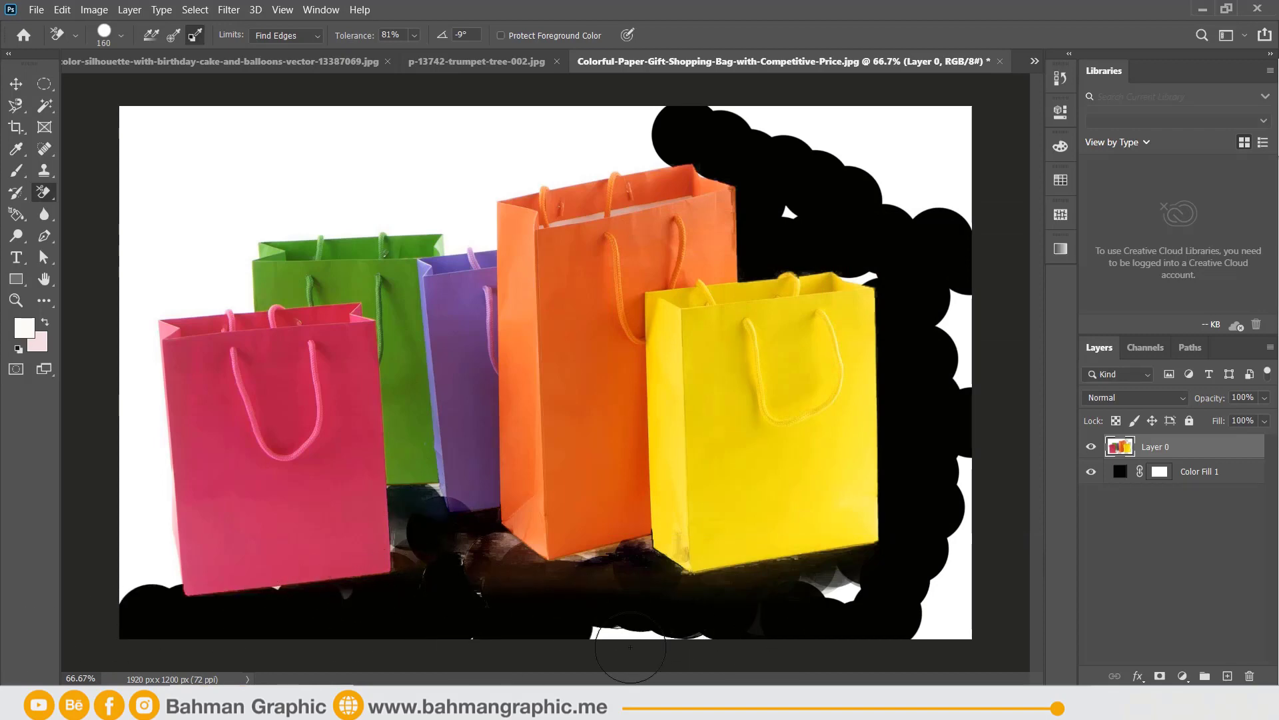
drag(703, 615, 862, 575)
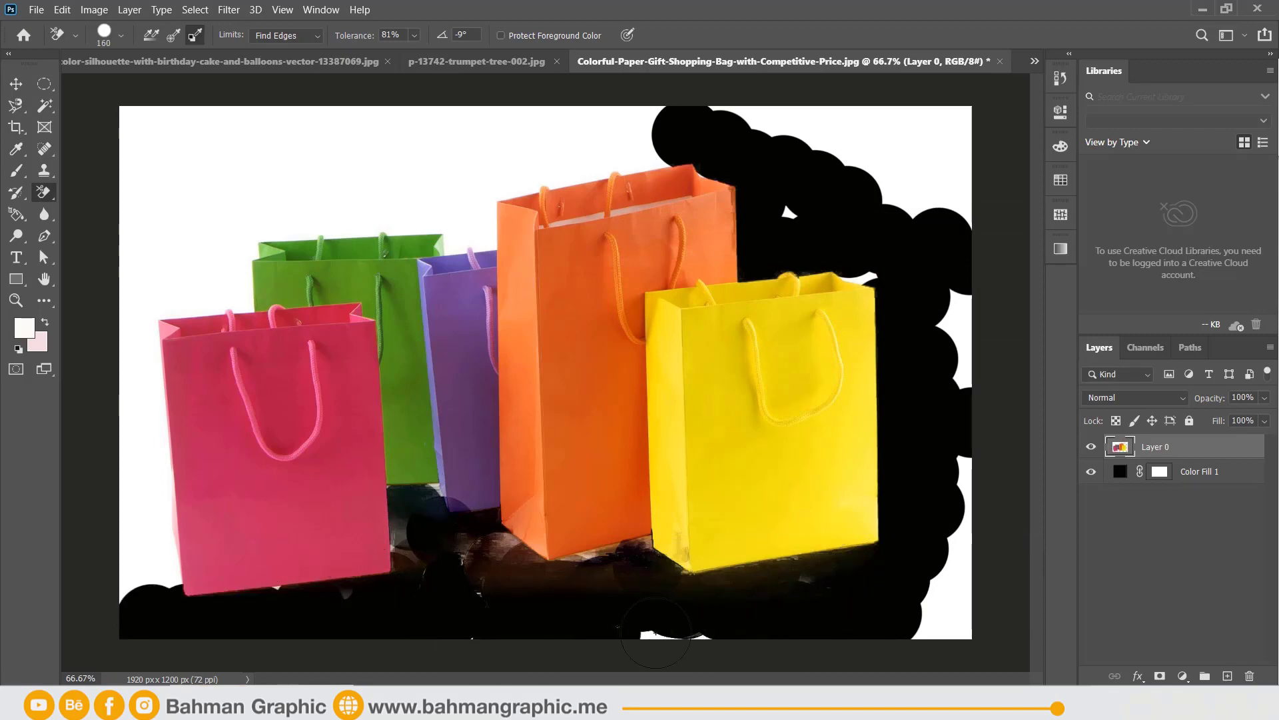
mouse_move(656, 632)
mouse_down()
mouse_move(943, 614)
mouse_move(959, 506)
mouse_move(960, 333)
mouse_move(469, 130)
mouse_move(357, 141)
mouse_up()
Step: Enlarge the eraser to 1371 px and erase the remaining white corners
right_click(392, 146)
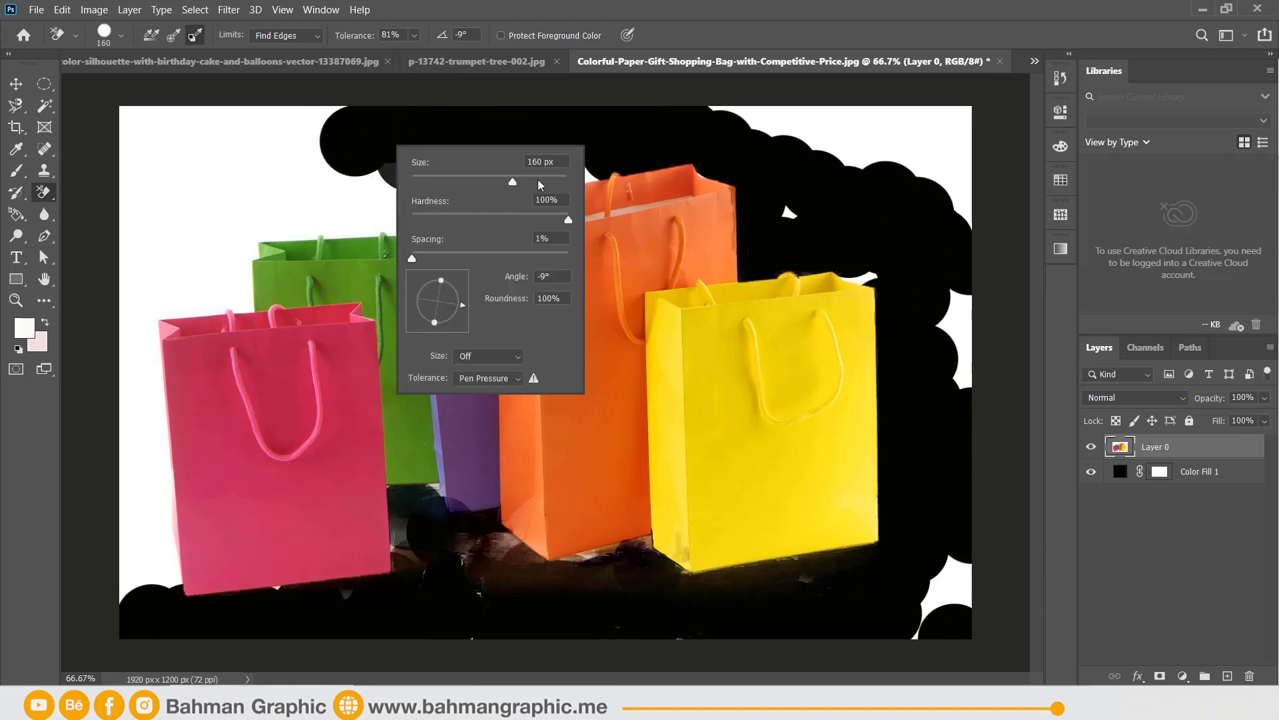
click(554, 186)
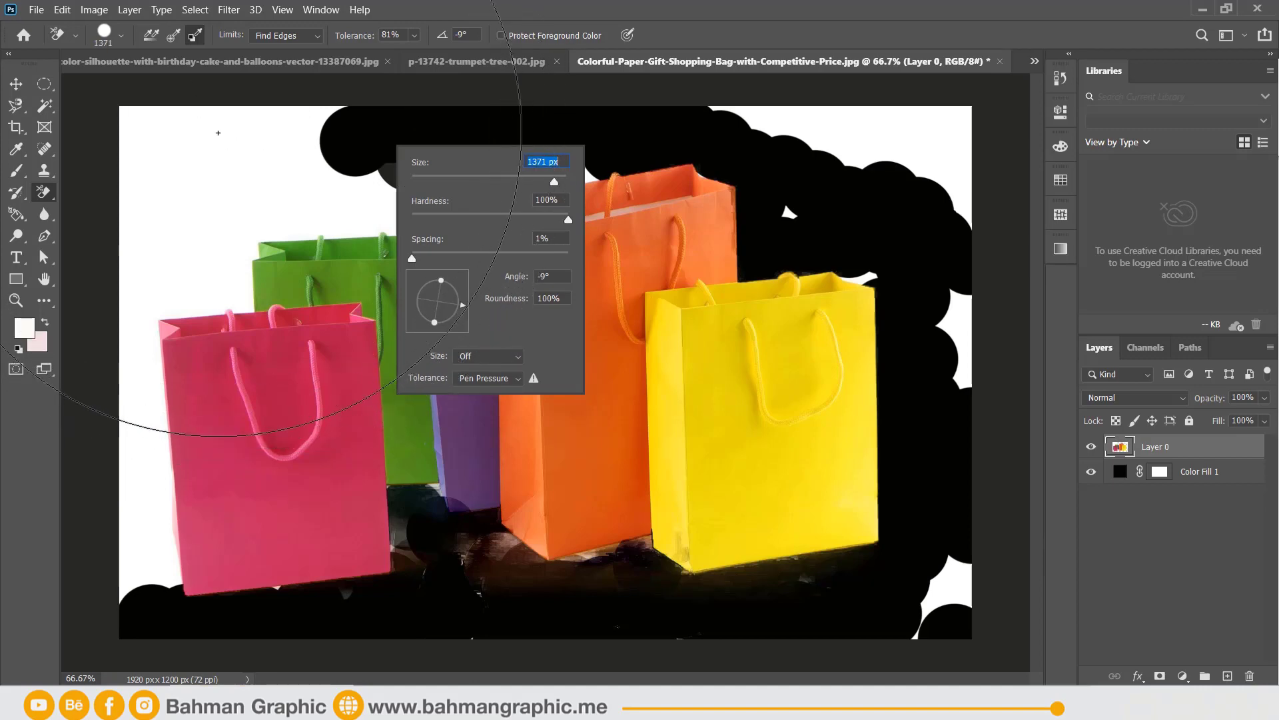
drag(169, 134, 358, 143)
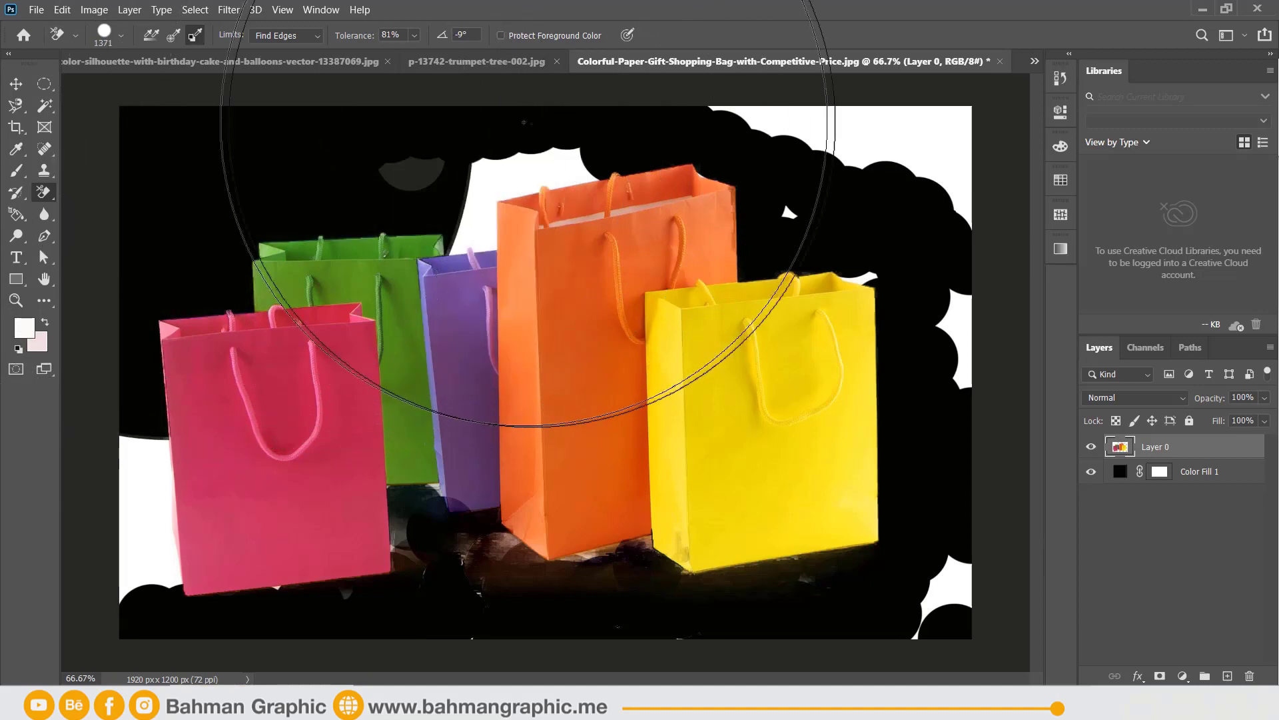
drag(833, 200, 986, 373)
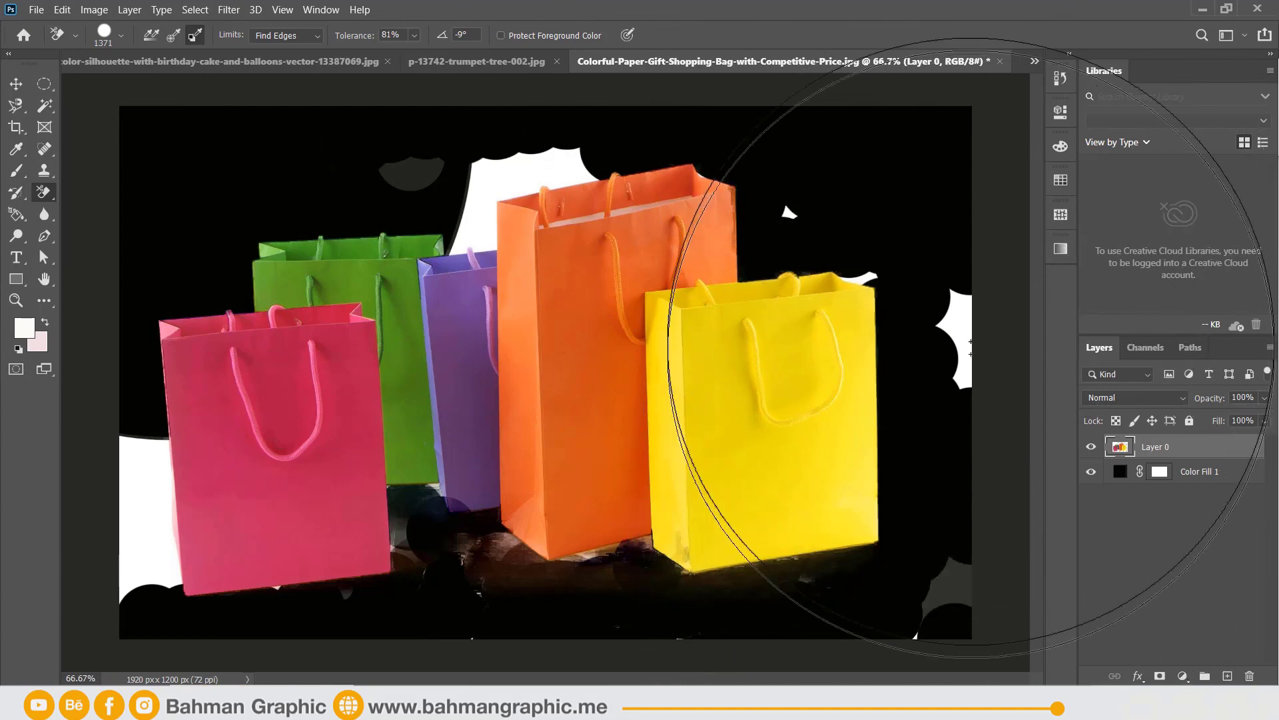
drag(952, 548, 958, 567)
drag(254, 627, 220, 533)
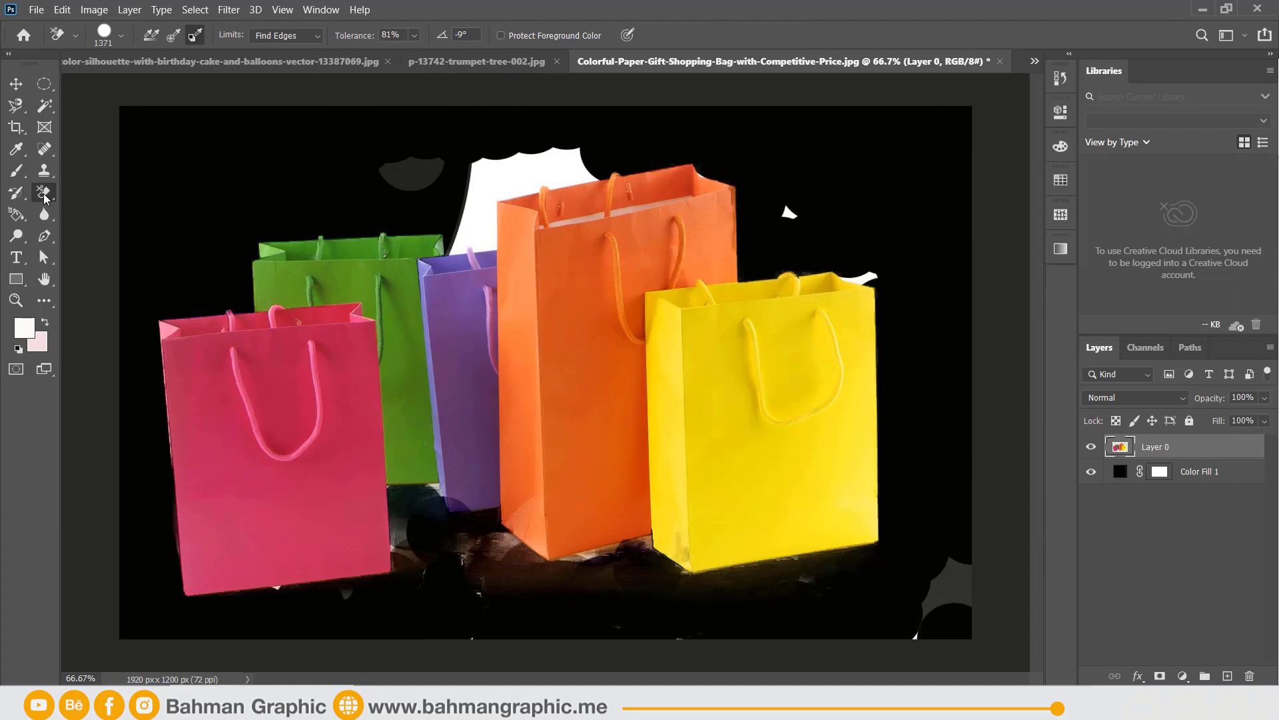
right_click(44, 196)
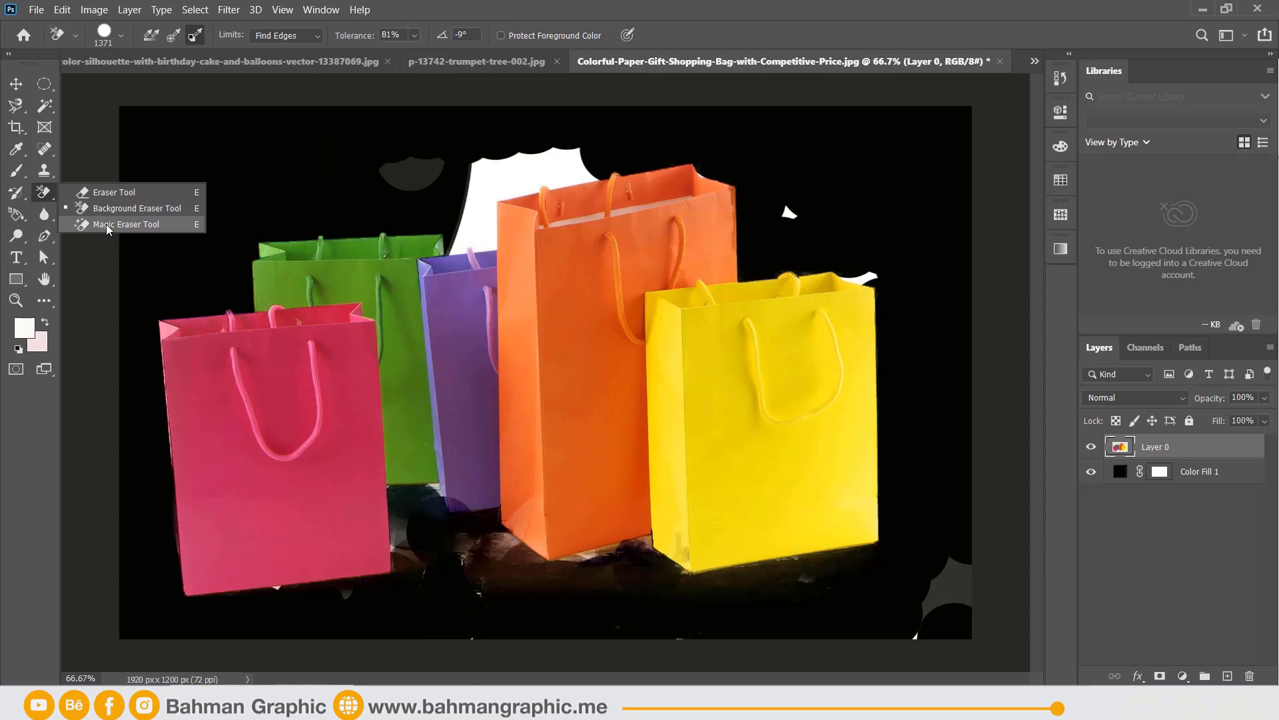
Step: Paint the original white background back with a 1102 px History Brush, then select the Magic Eraser
click(107, 226)
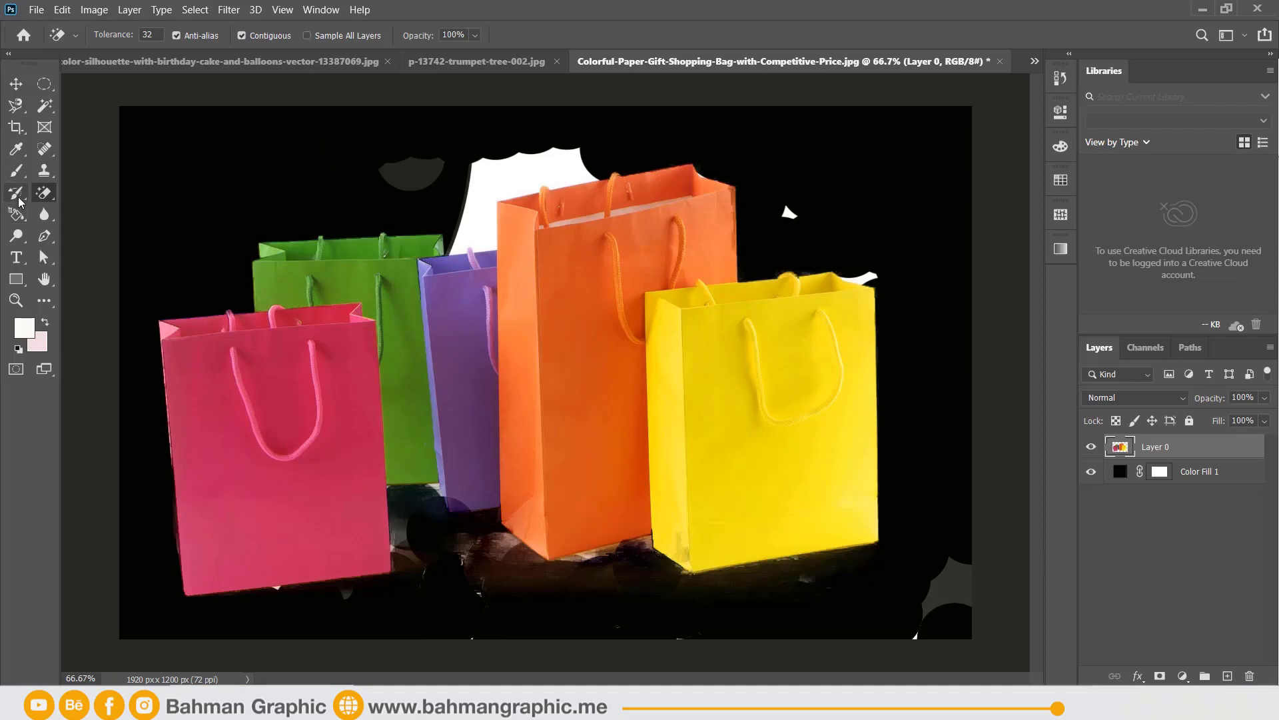
click(16, 193)
right_click(460, 199)
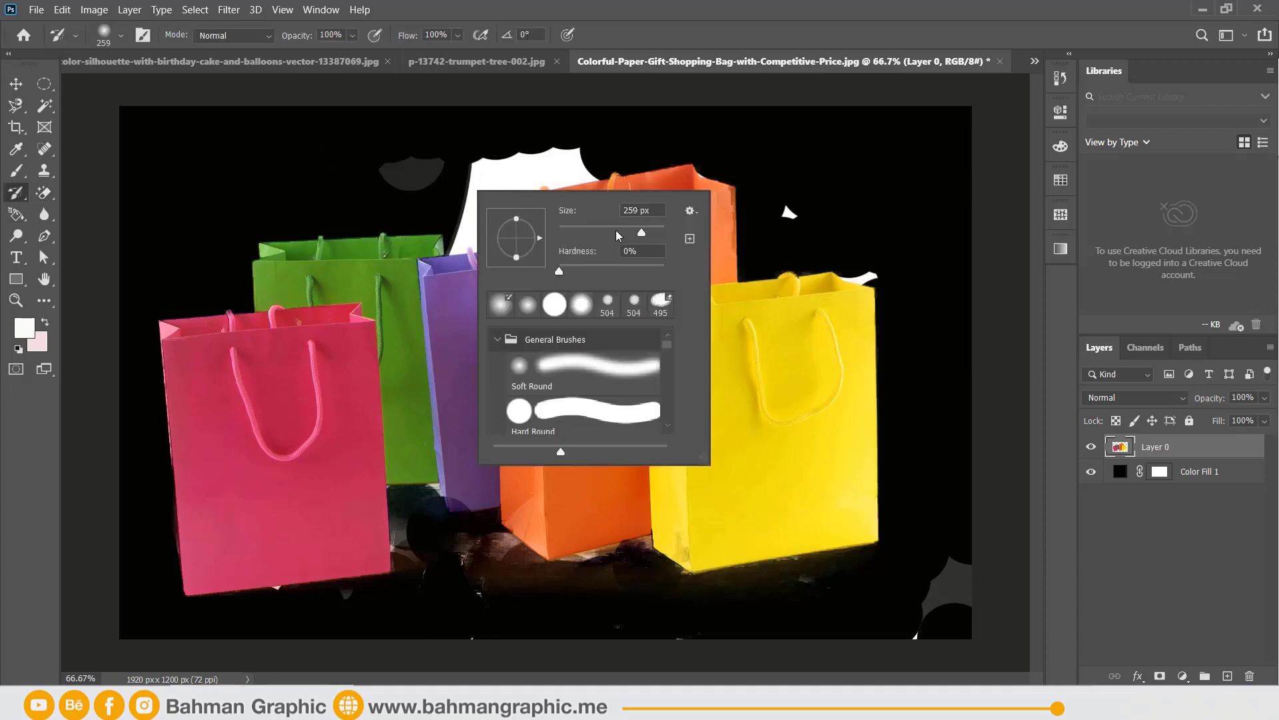
drag(642, 232, 666, 233)
key(Return)
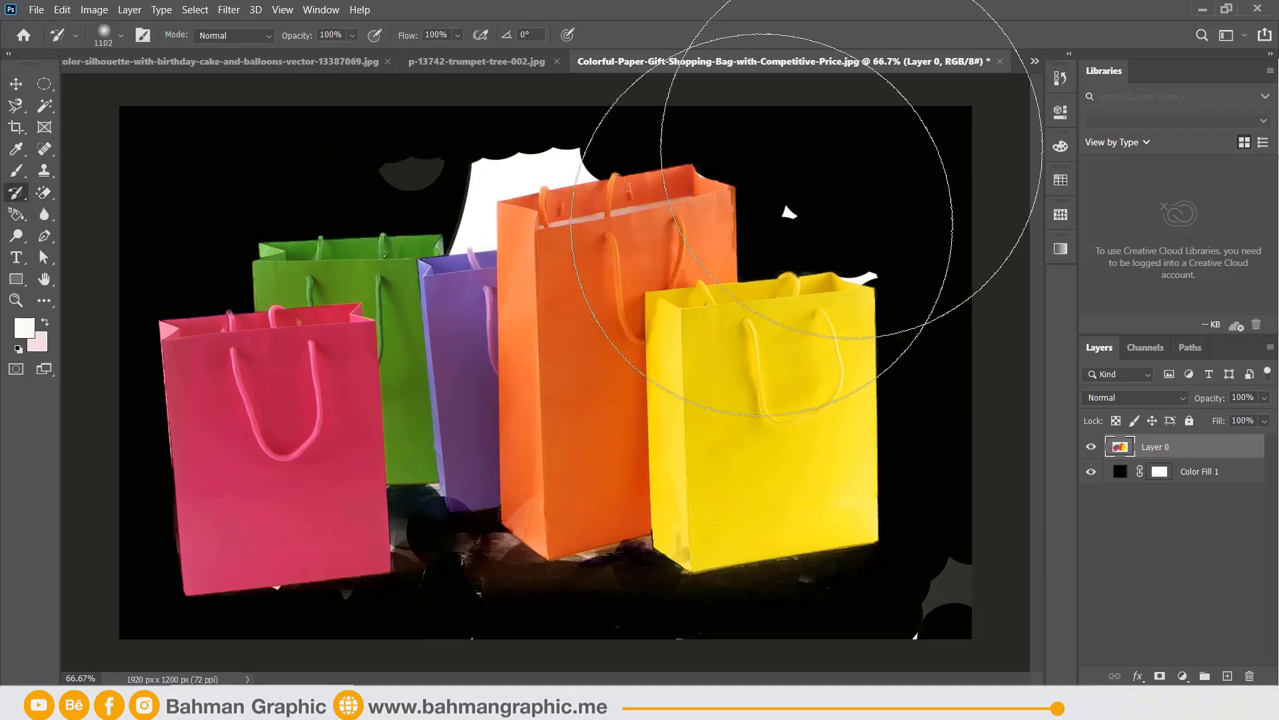
mouse_move(800, 157)
mouse_down()
mouse_move(271, 586)
mouse_move(290, 385)
mouse_move(543, 114)
mouse_move(371, 400)
mouse_move(86, 571)
mouse_move(336, 510)
mouse_up()
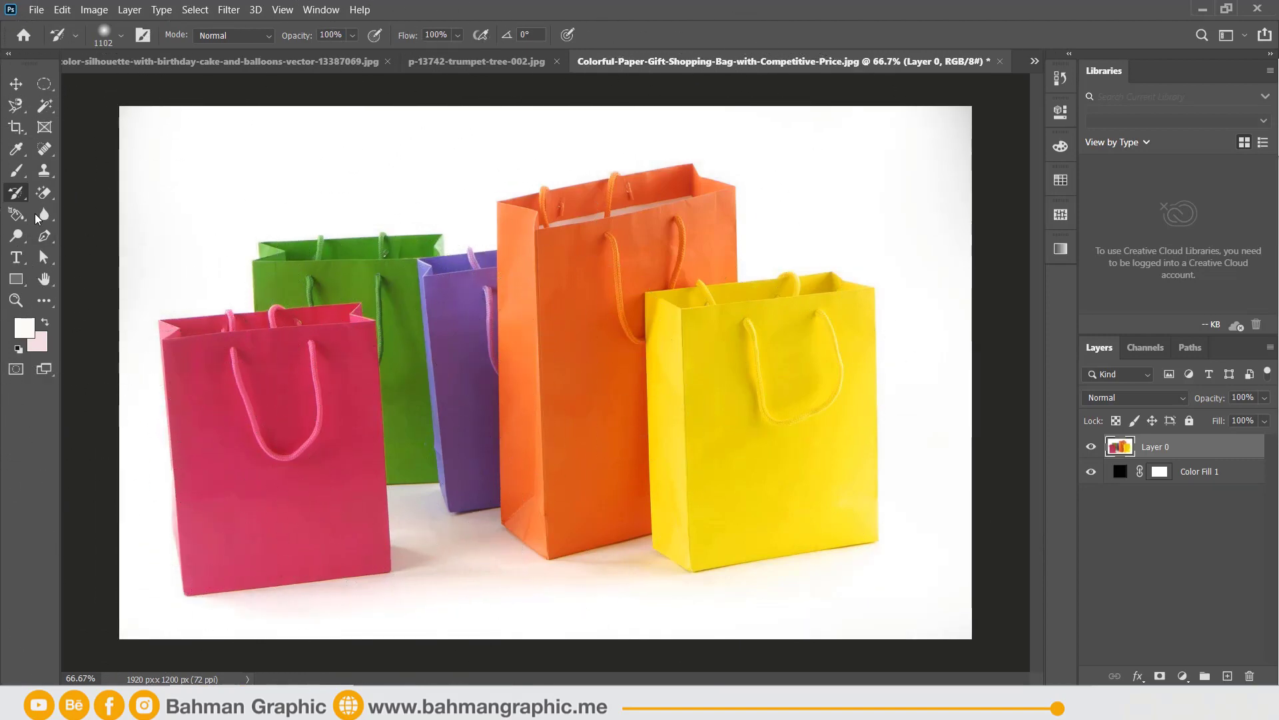
click(44, 193)
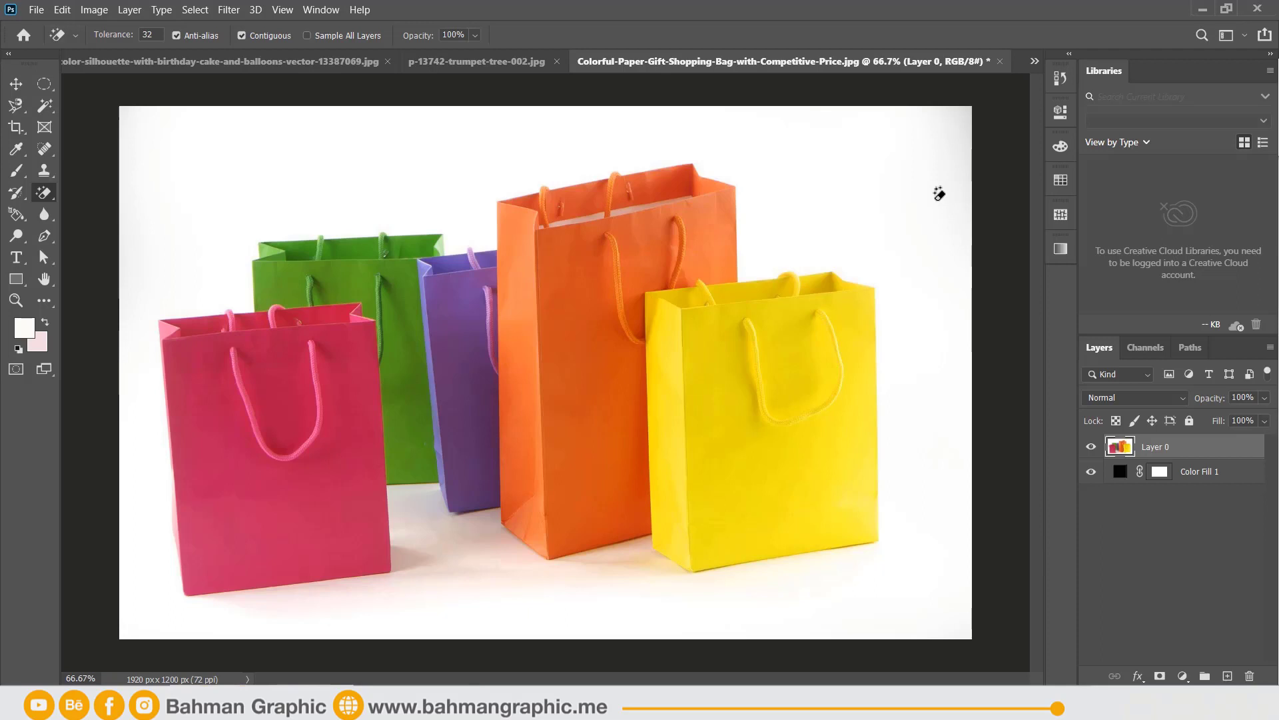
Step: Trial the Magic Eraser at tolerances 32, 52, 82 and higher, undoing each attempt
click(210, 134)
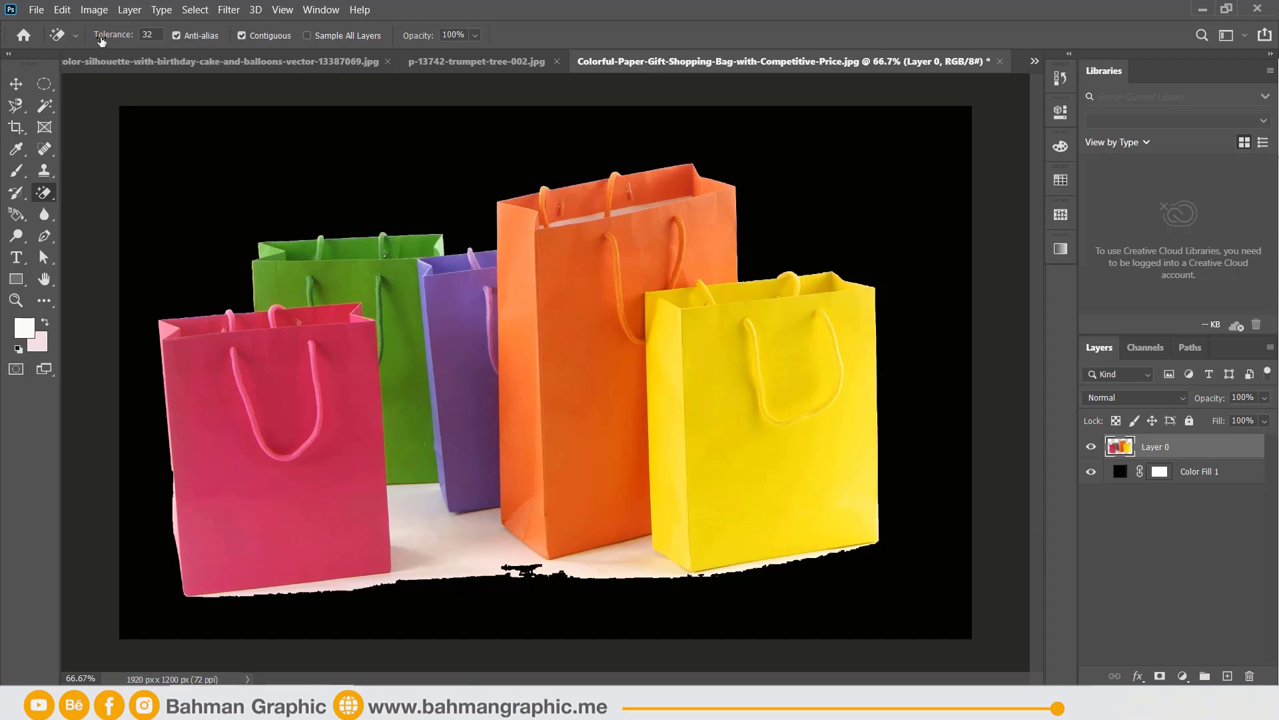
key(ctrl+z)
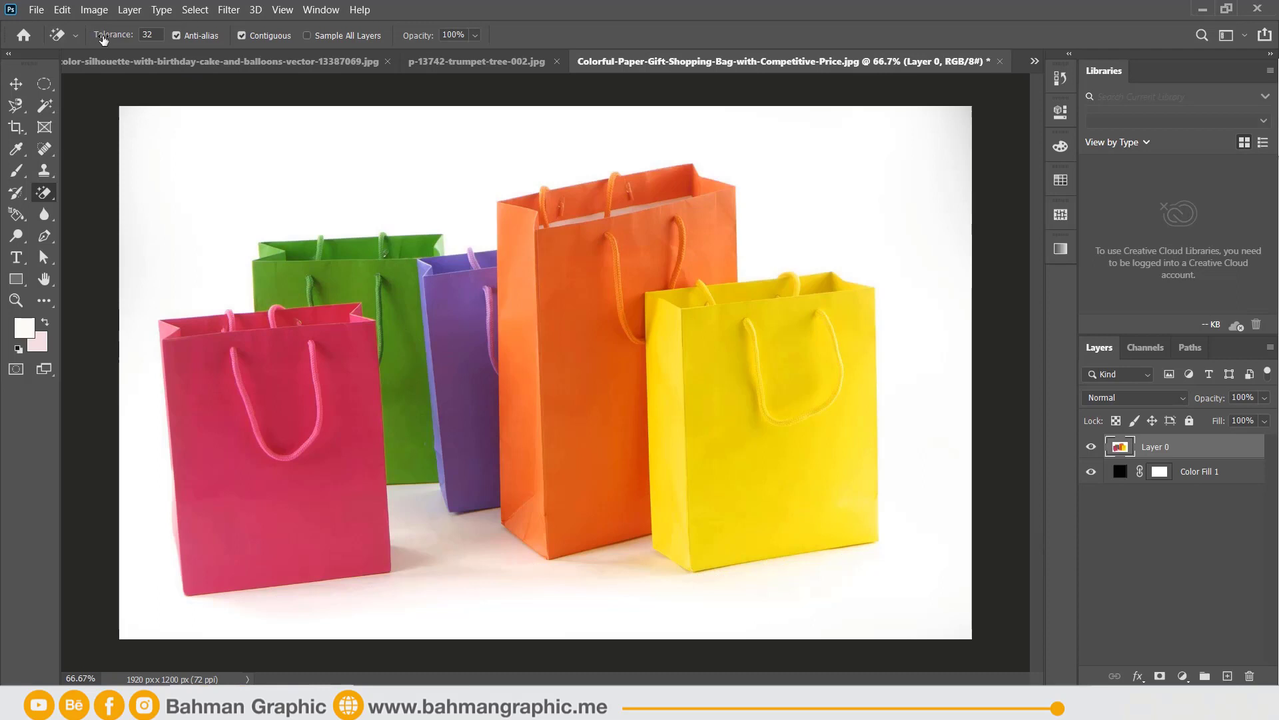
mouse_move(103, 40)
mouse_down()
mouse_move(152, 52)
mouse_move(138, 59)
mouse_up()
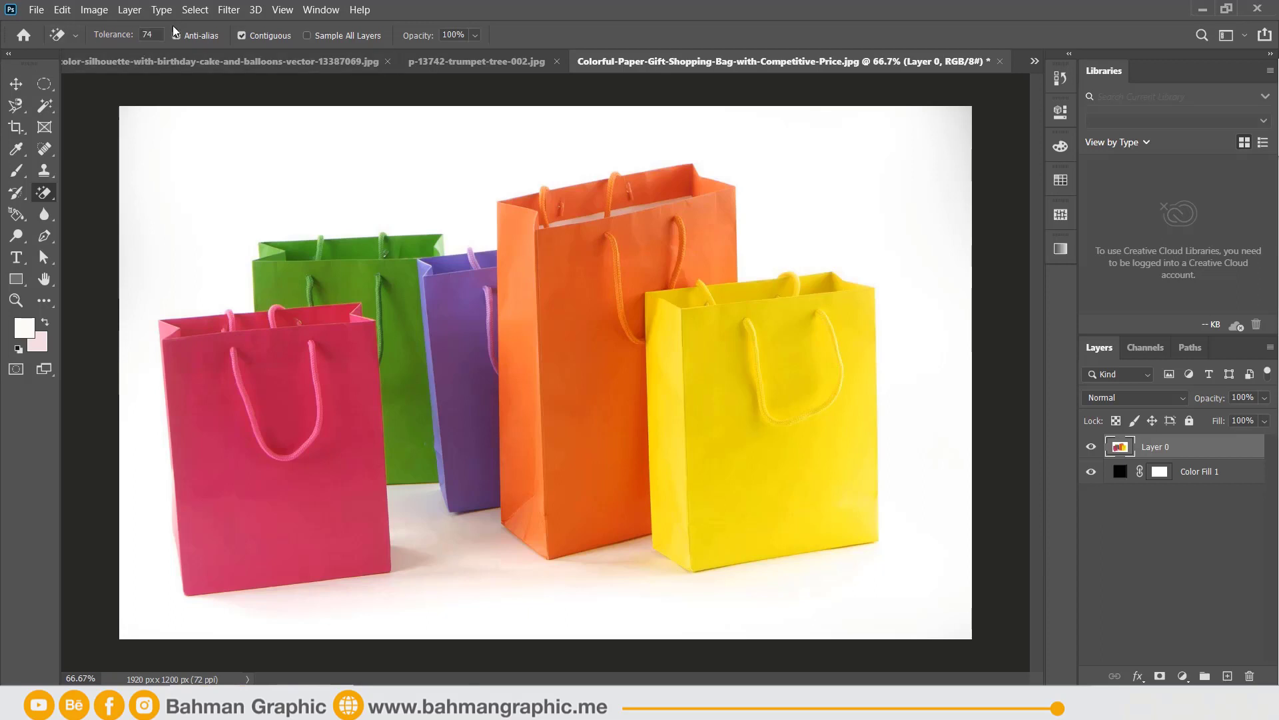
click(331, 137)
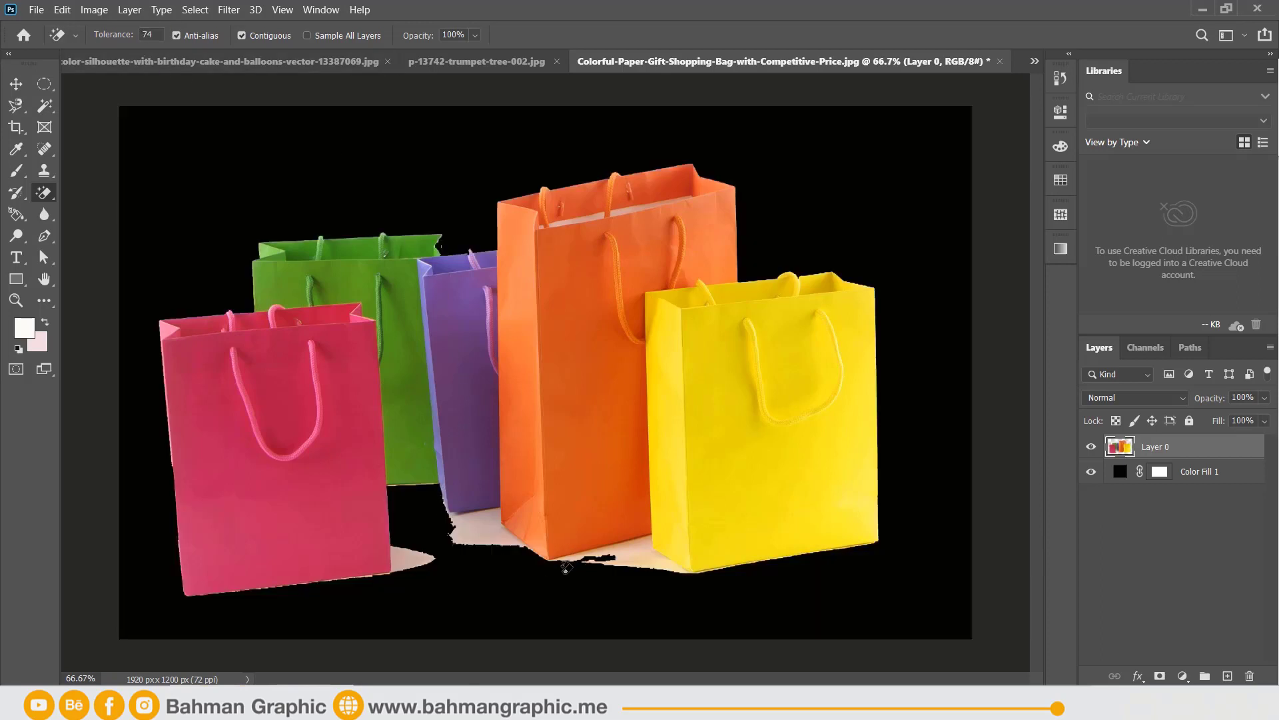
key(ctrl+z)
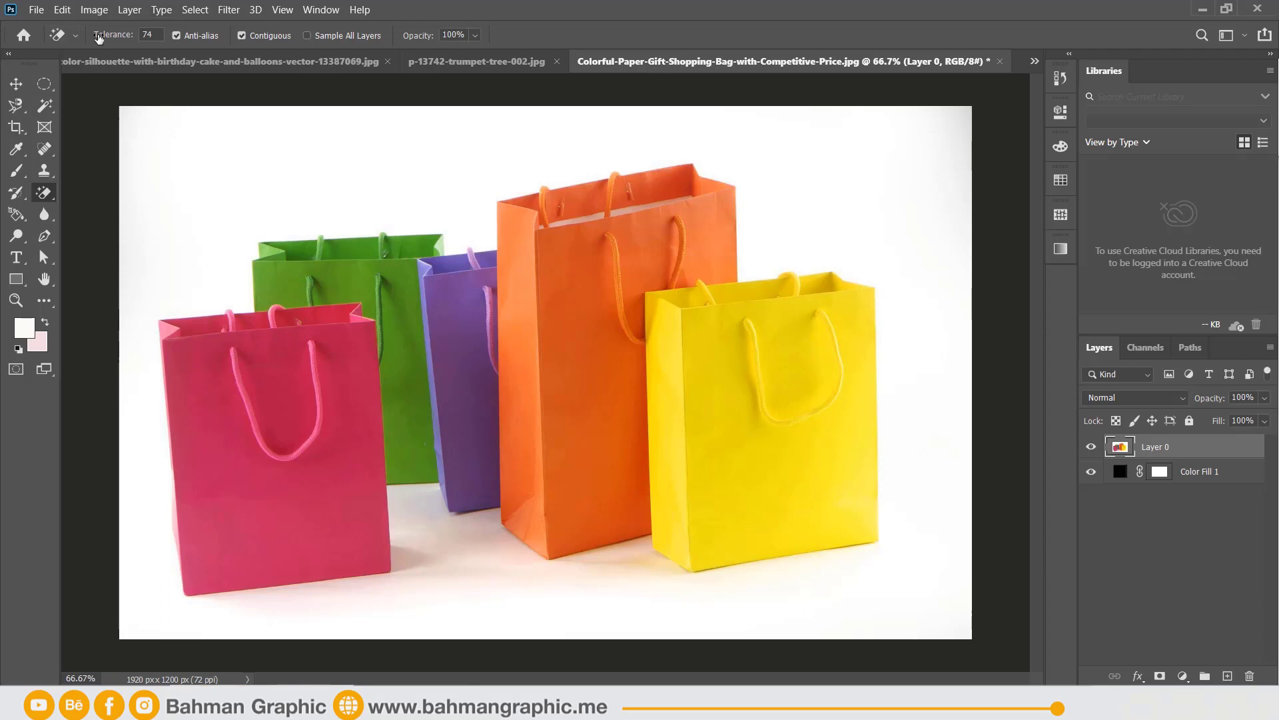
drag(99, 38, 103, 38)
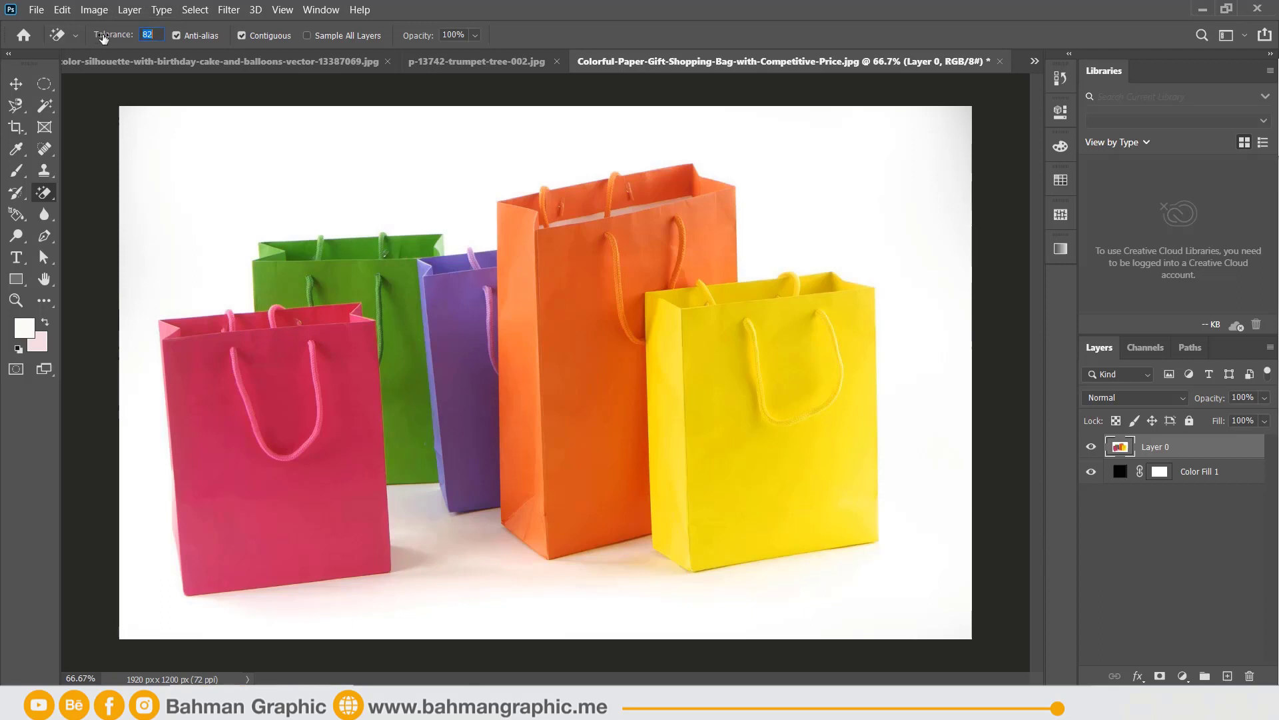
click(335, 132)
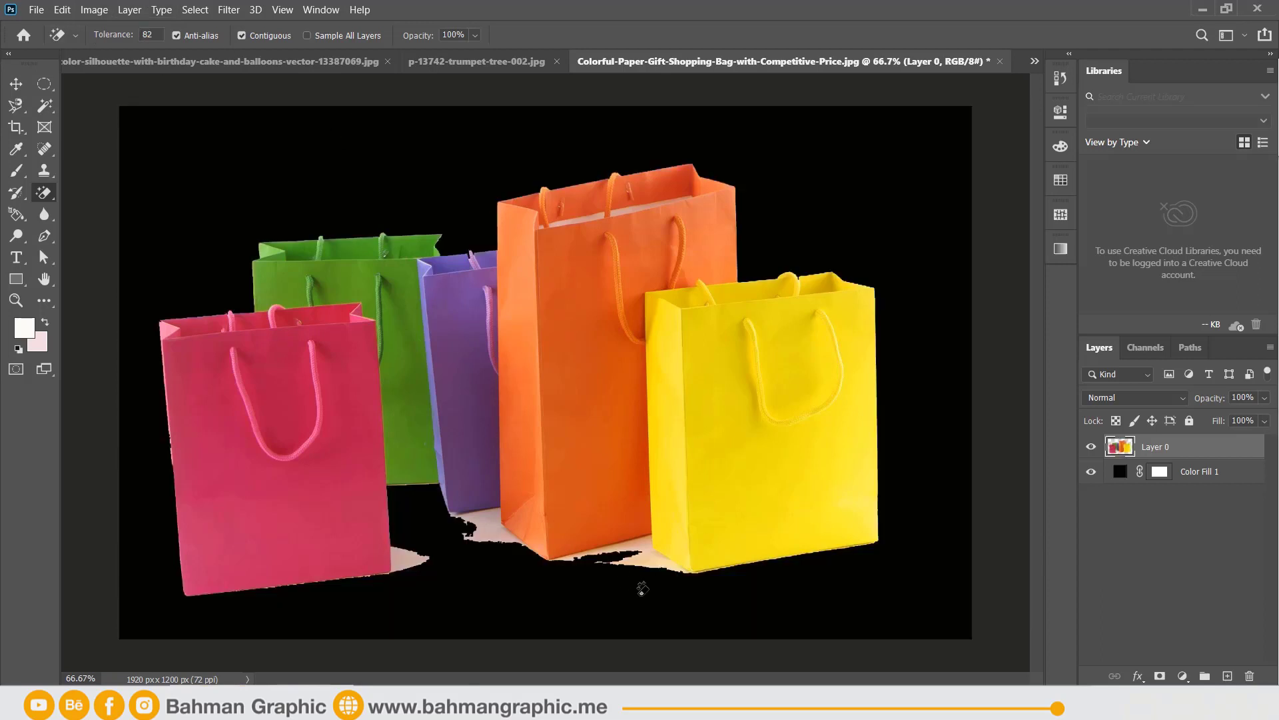
click(649, 563)
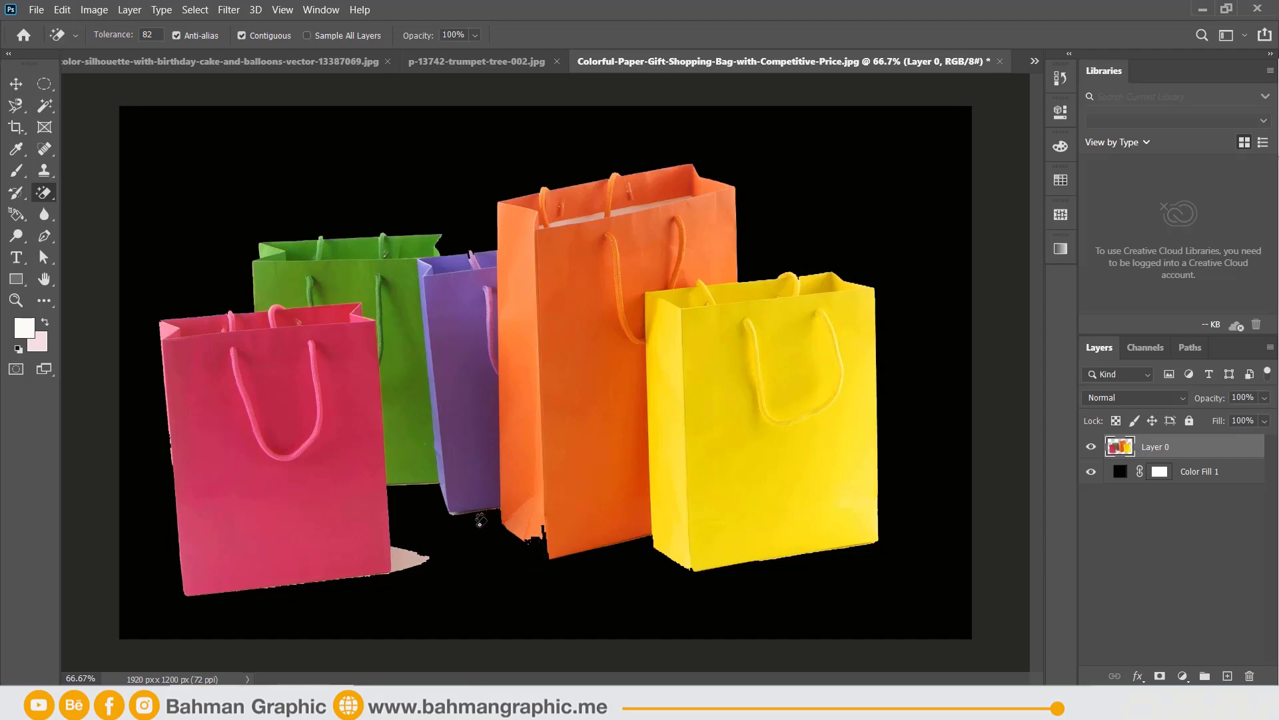
key(ctrl+z)
key(ctrl+z)
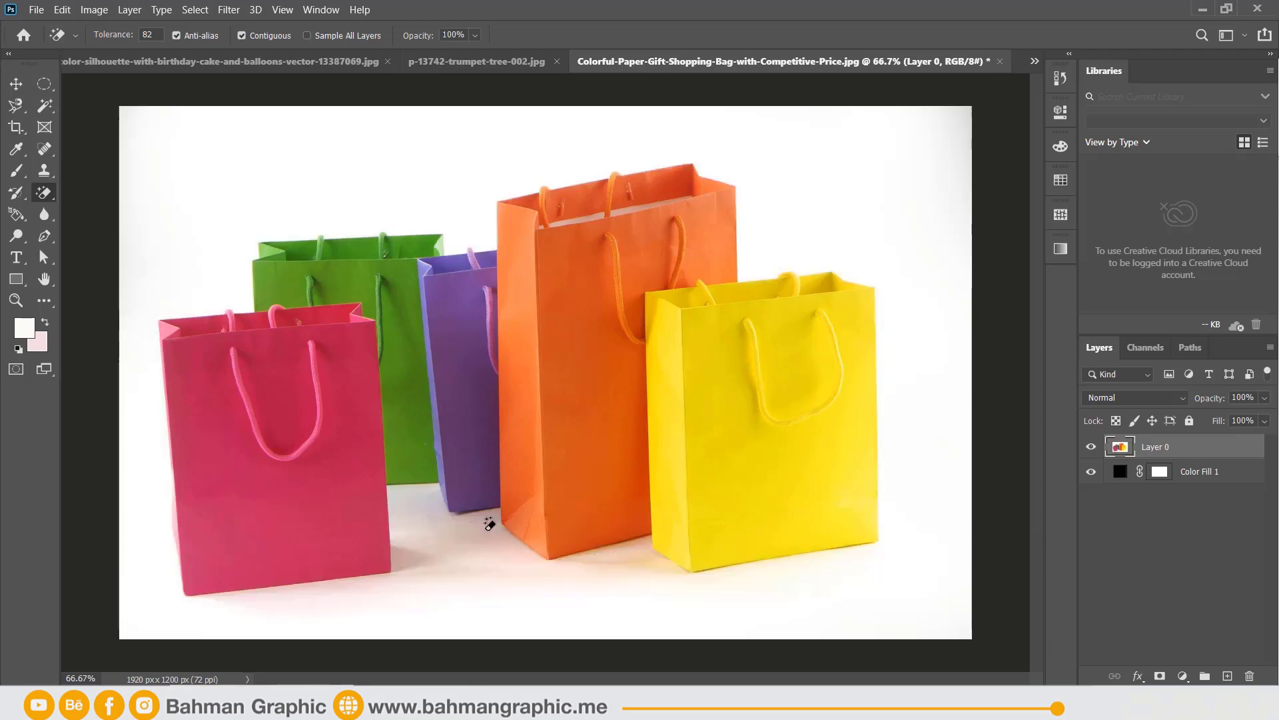
drag(126, 40, 177, 40)
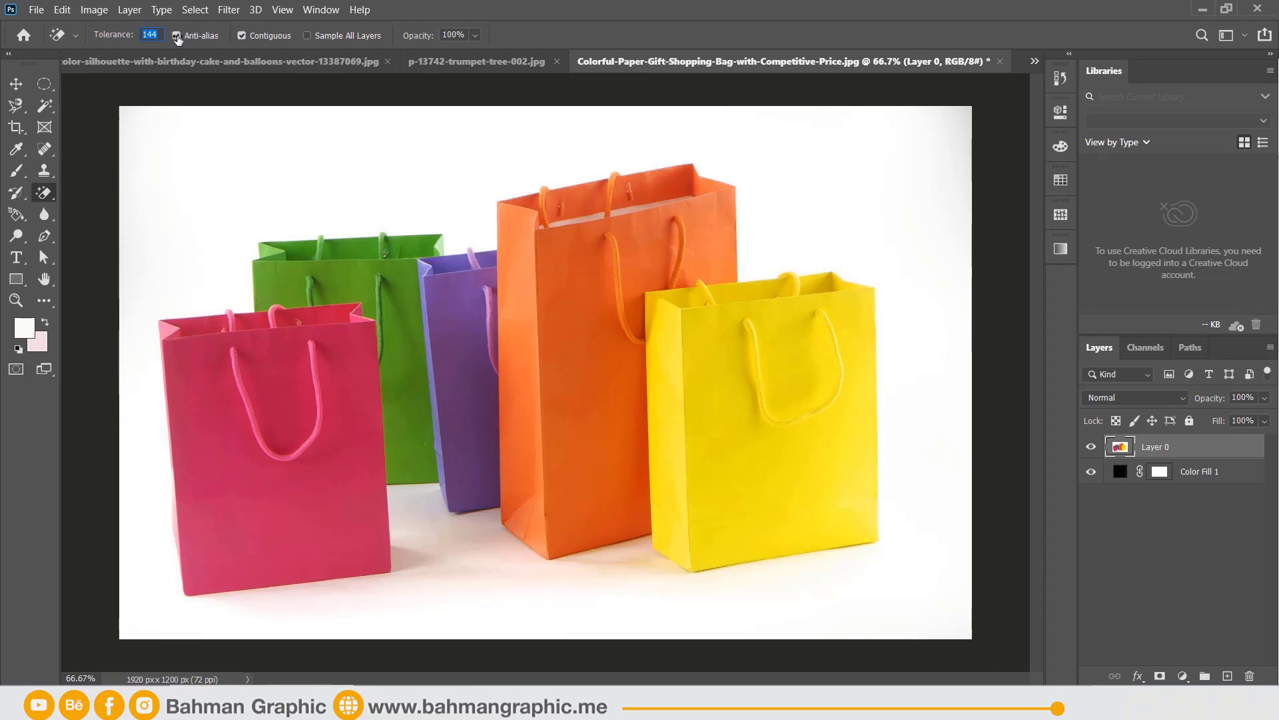
click(236, 130)
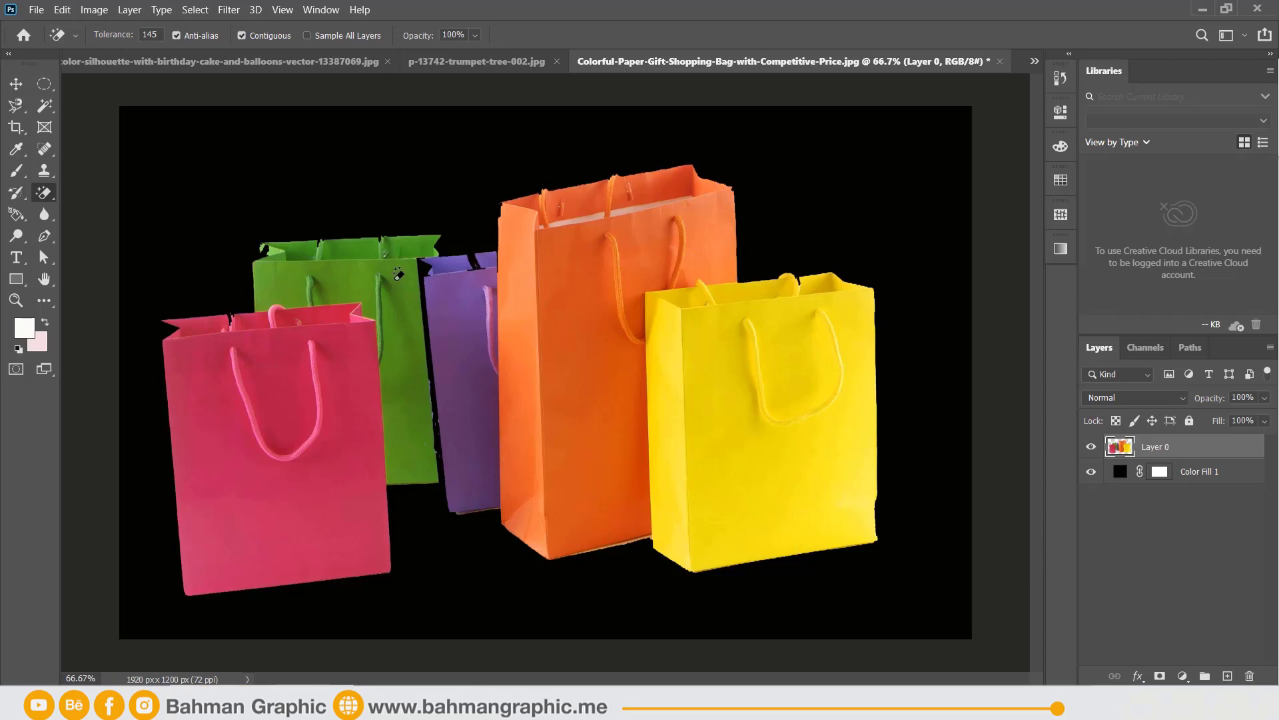
key(ctrl+z)
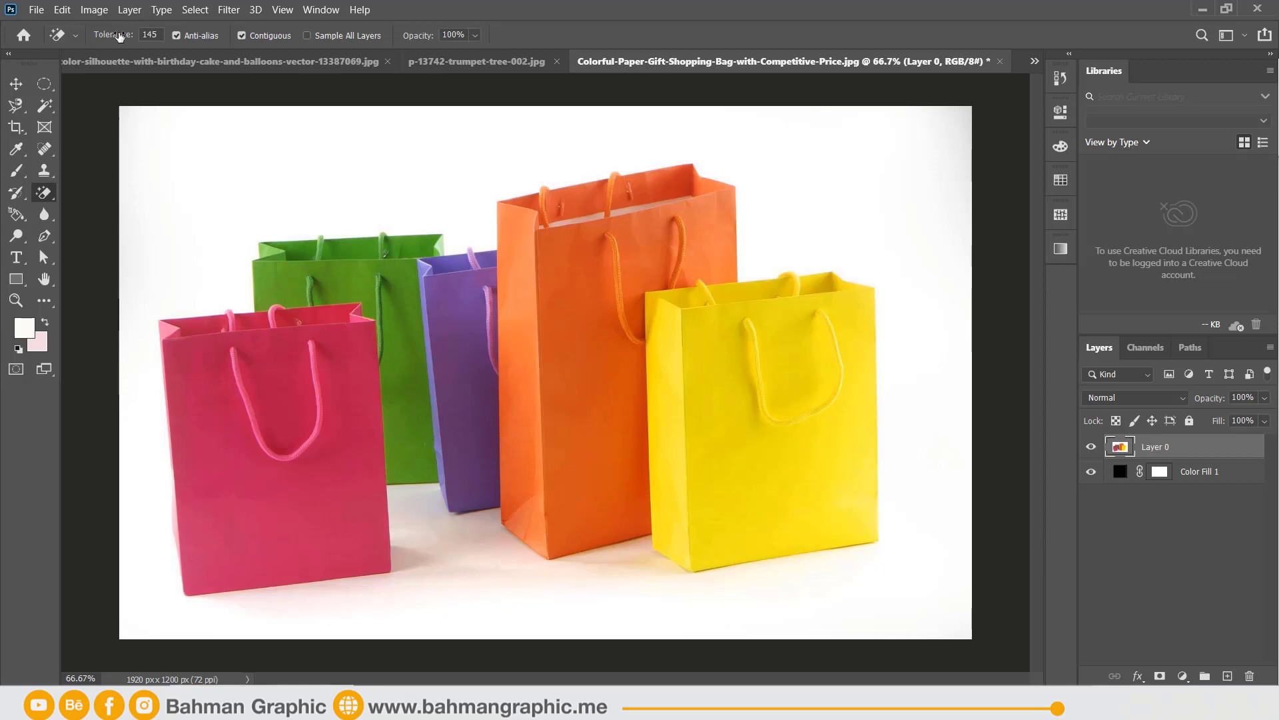
Step: At tolerance 50, erase the white background and floor, then bring up the trumpet-tree photo
drag(119, 36, 40, 46)
click(190, 150)
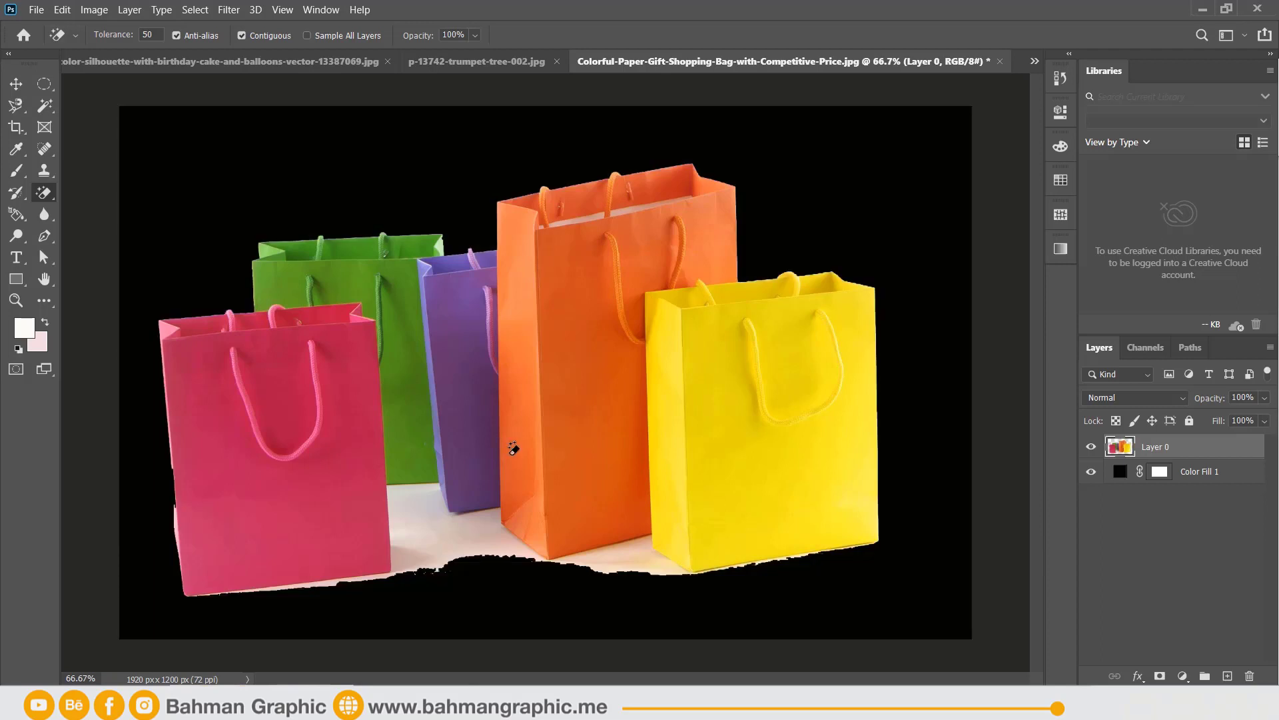
click(492, 551)
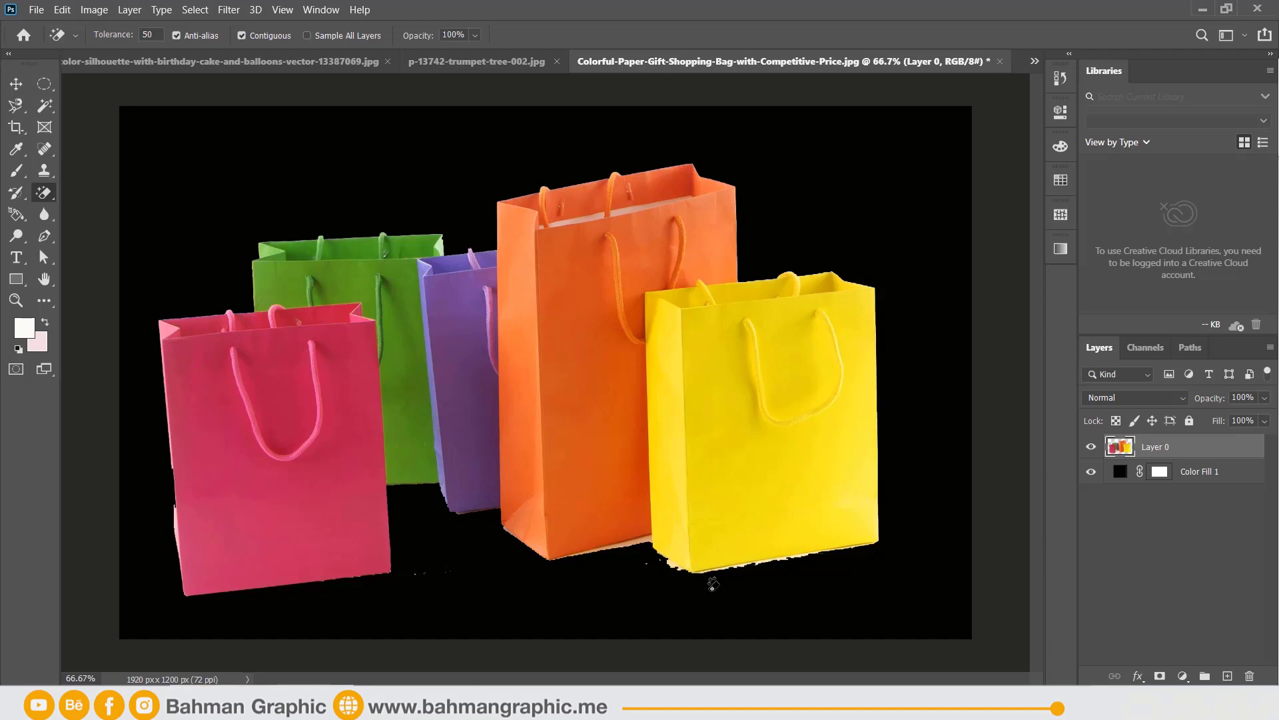
key(ctrl+shift+Tab)
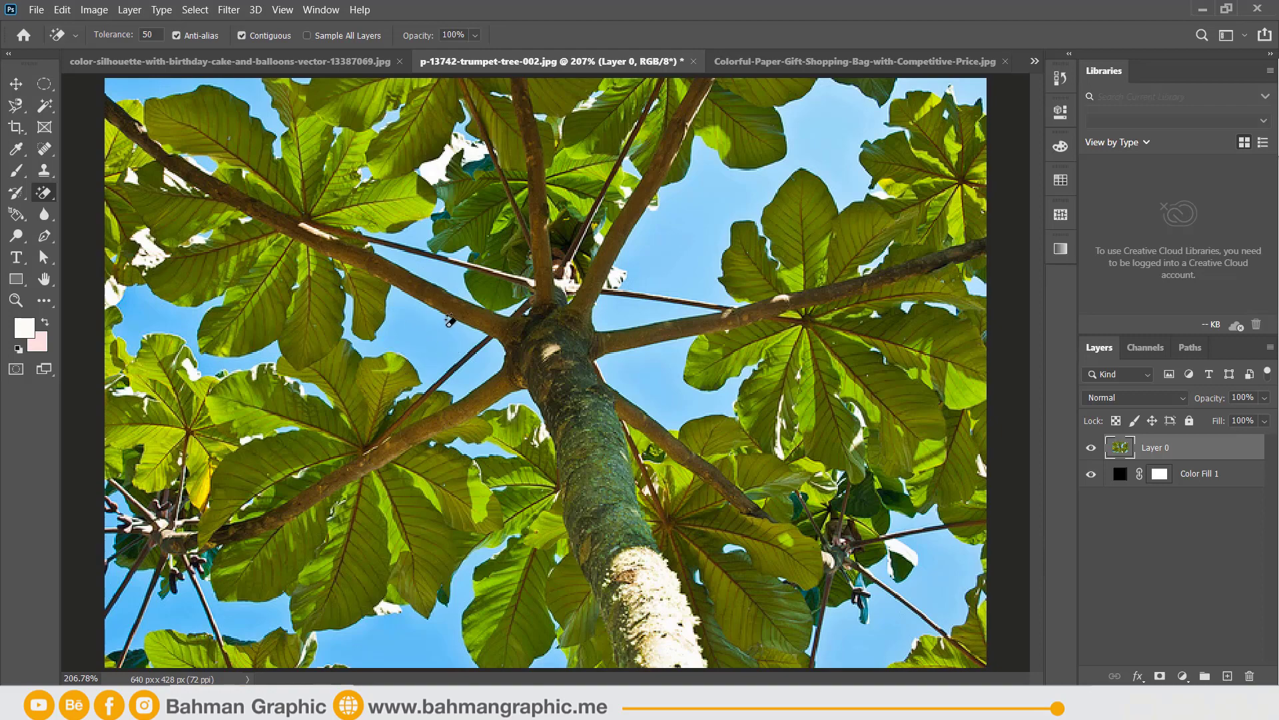
click(414, 339)
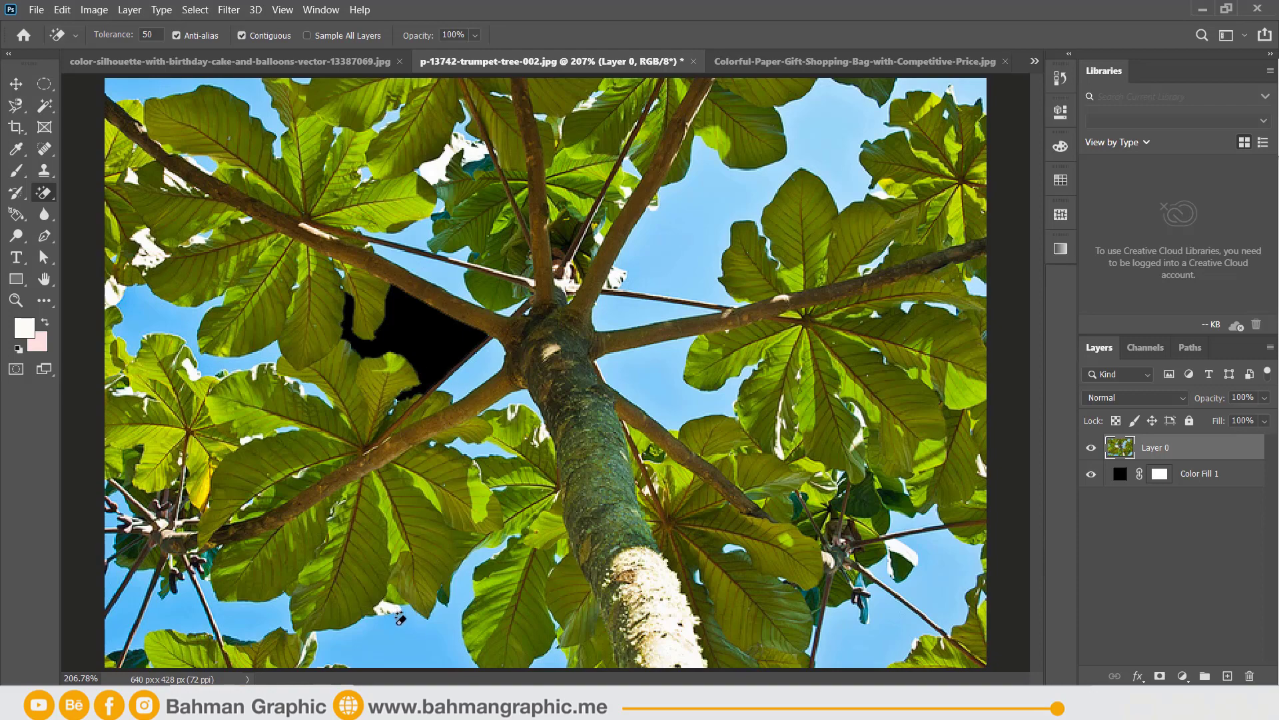
click(361, 616)
click(263, 606)
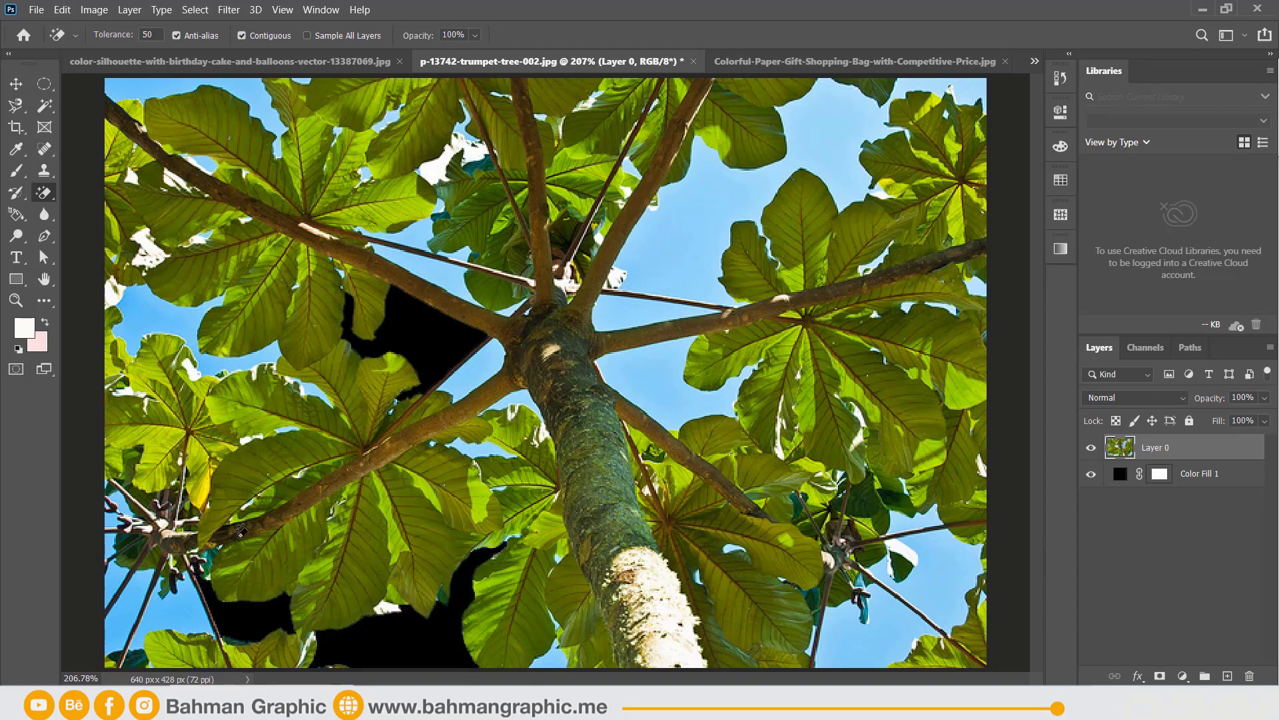
click(155, 298)
click(718, 250)
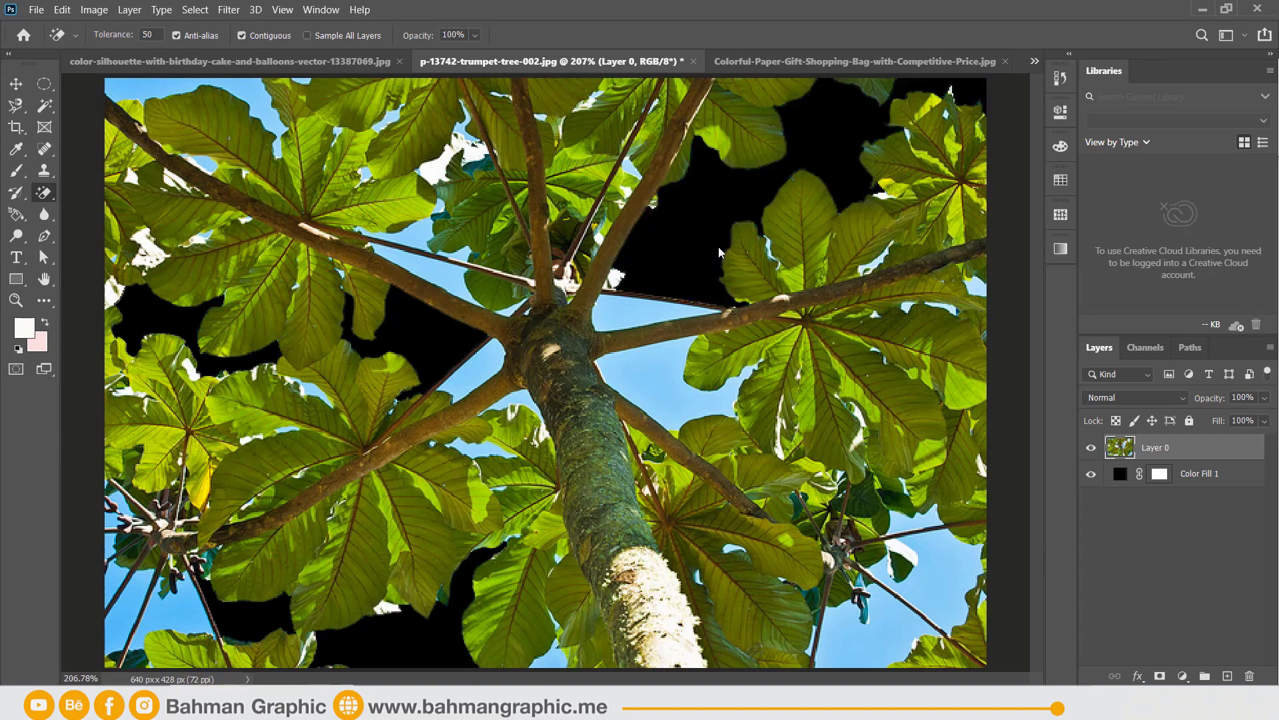
key(ctrl+z)
key(ctrl+z)
key(ctrl+z)
key(ctrl+z)
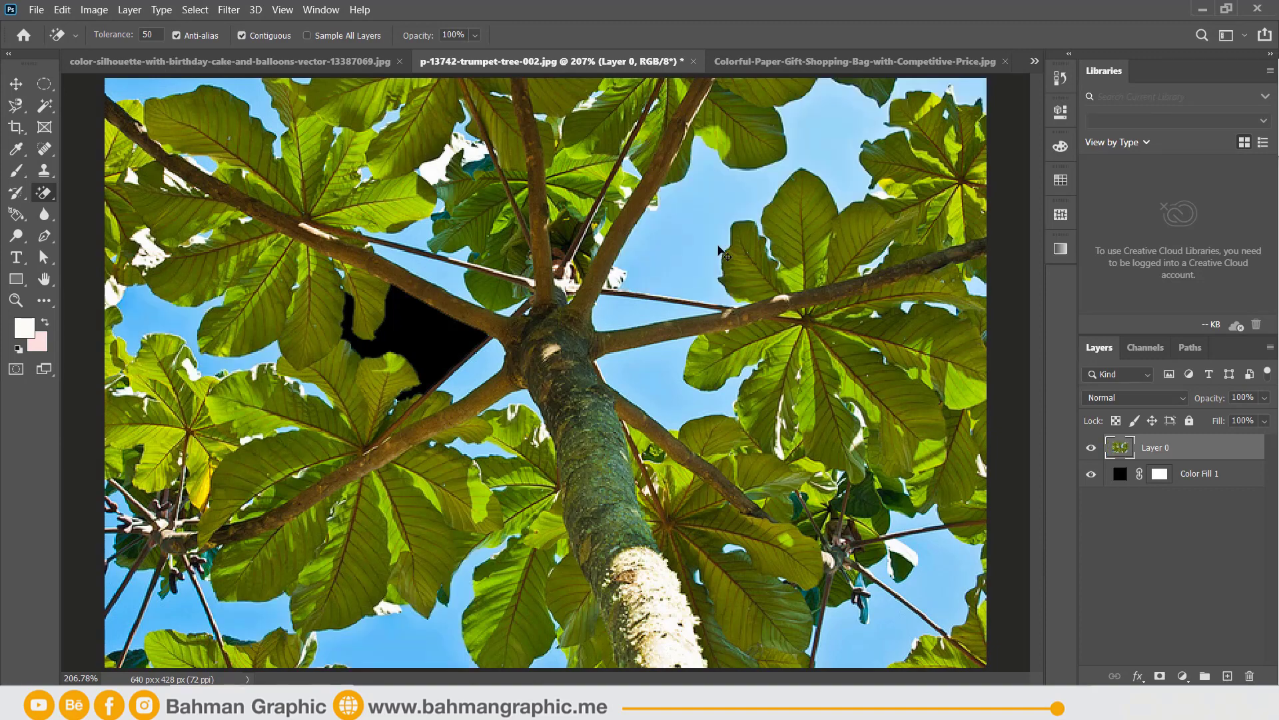
key(ctrl+z)
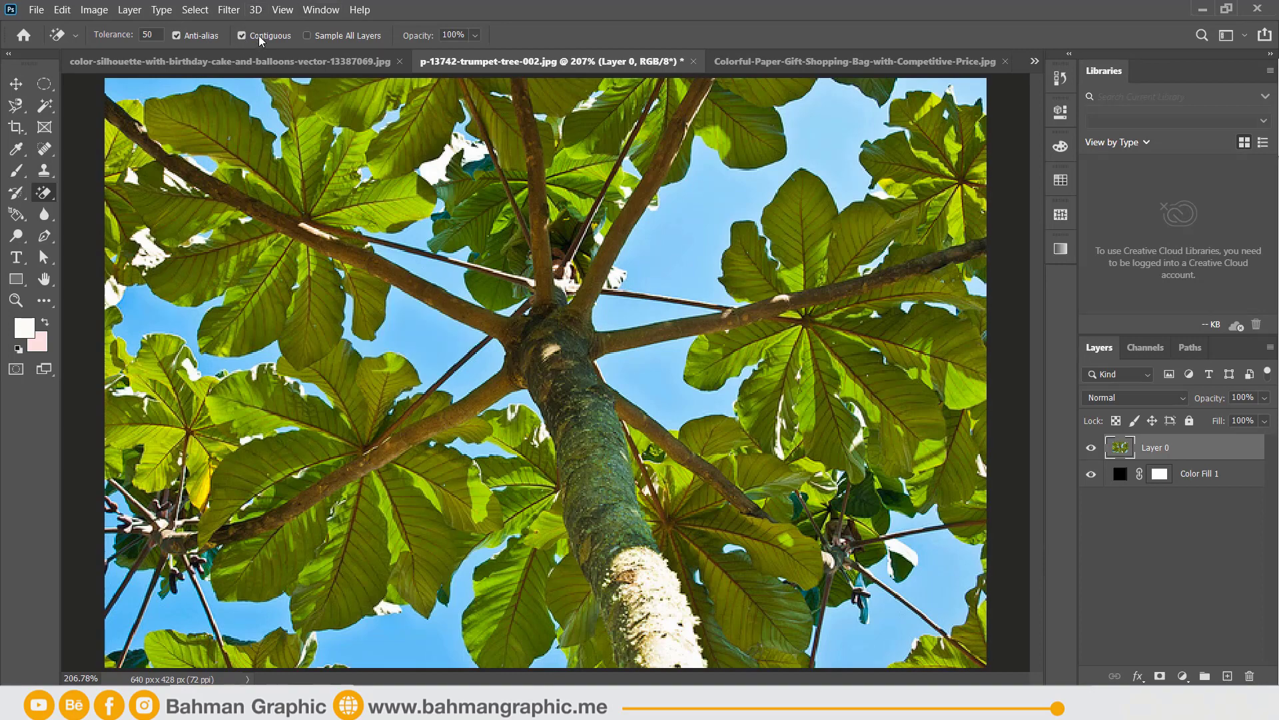
Step: Erase the blue and white sky everywhere with a non-contiguous Magic Eraser at Tolerance 32, then zoom to 300%
click(258, 35)
click(708, 201)
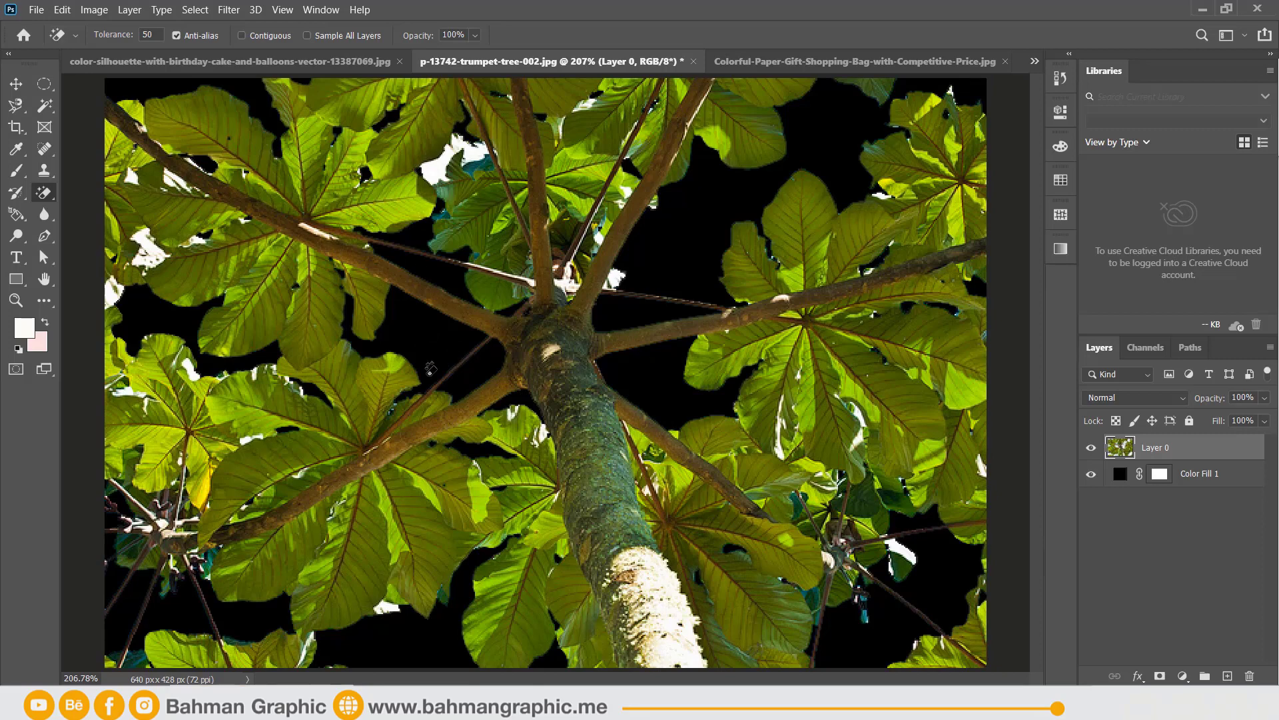
click(438, 167)
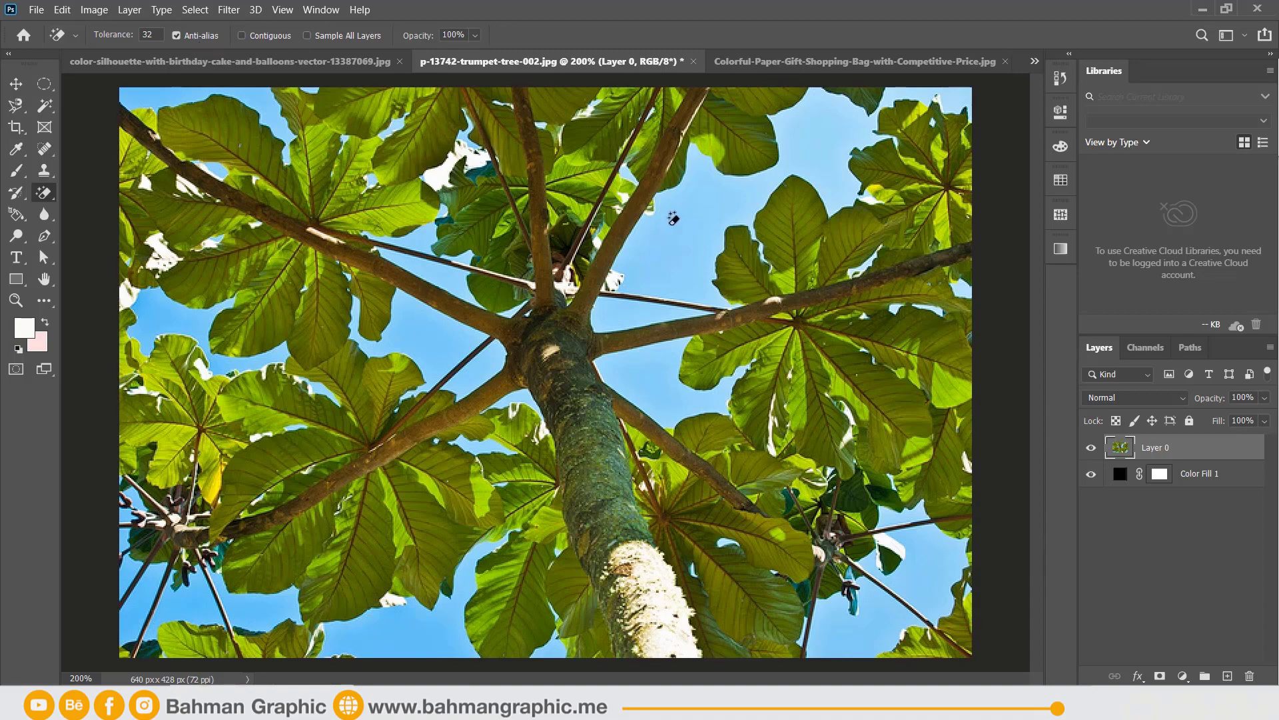
click(728, 204)
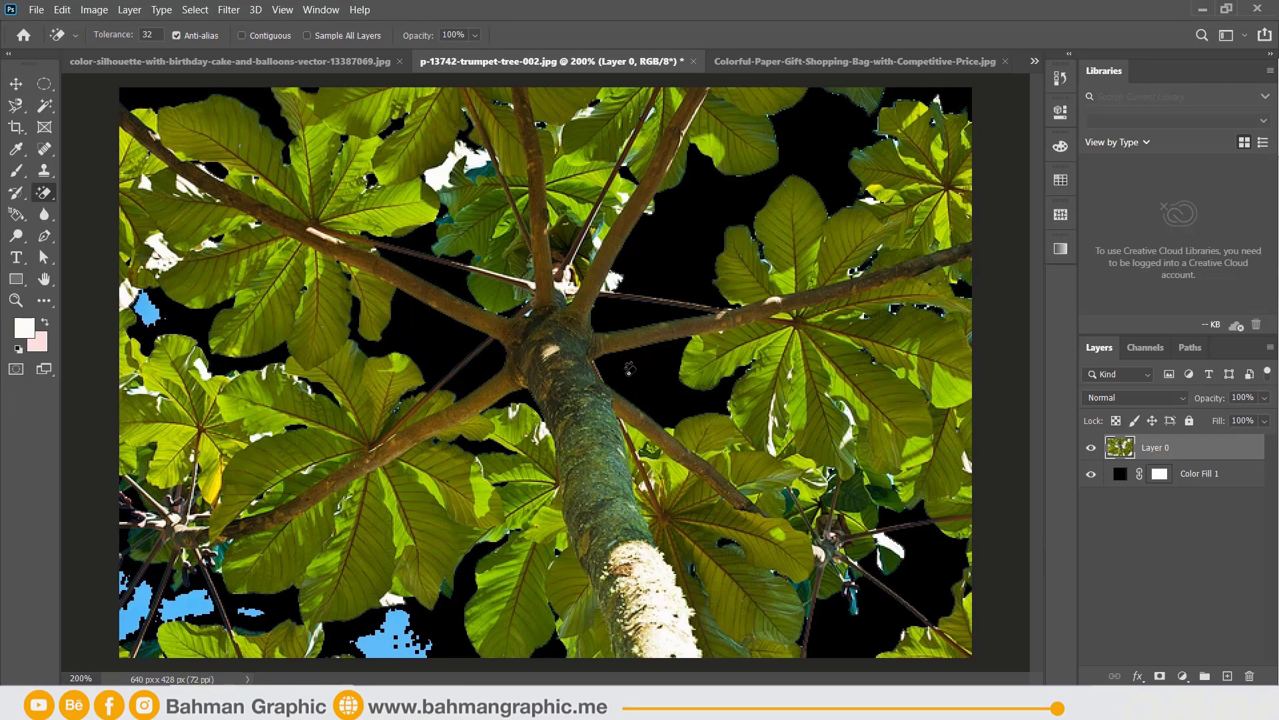
key(ctrl+plus)
scroll(833, 246, up, 2)
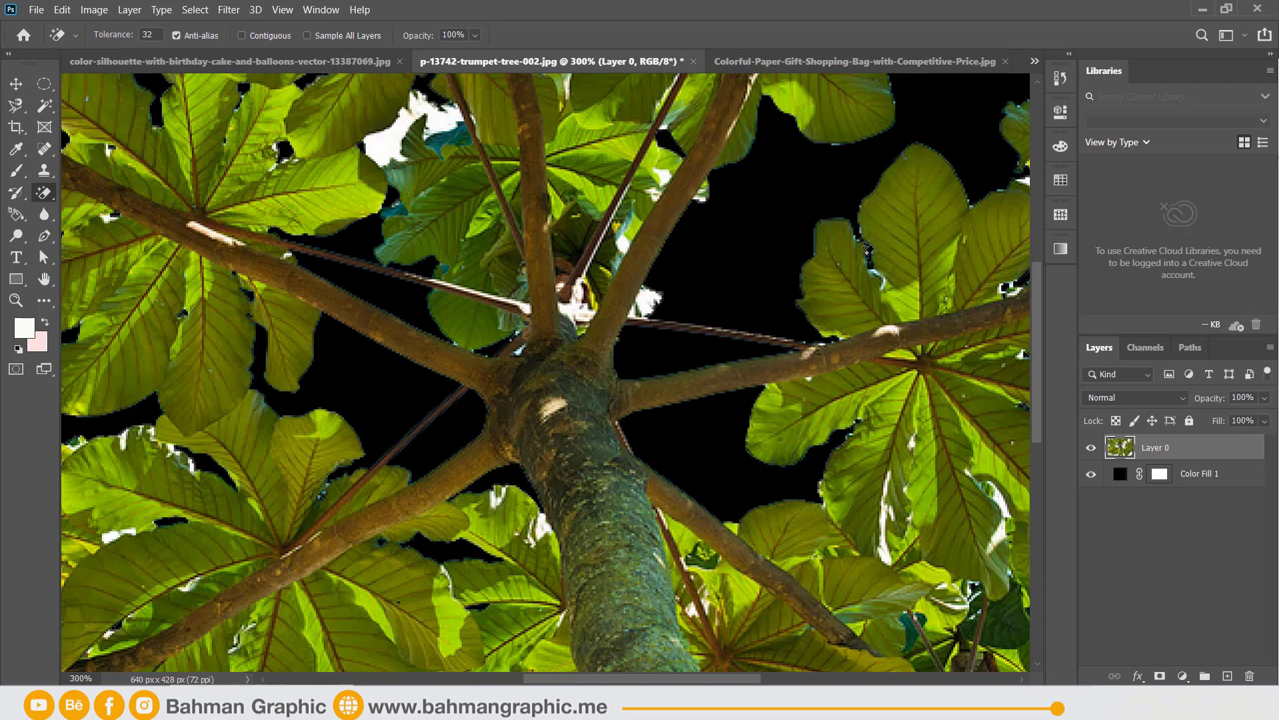
Step: Defringe the tree's edges with a Width of 20 pixels
click(138, 15)
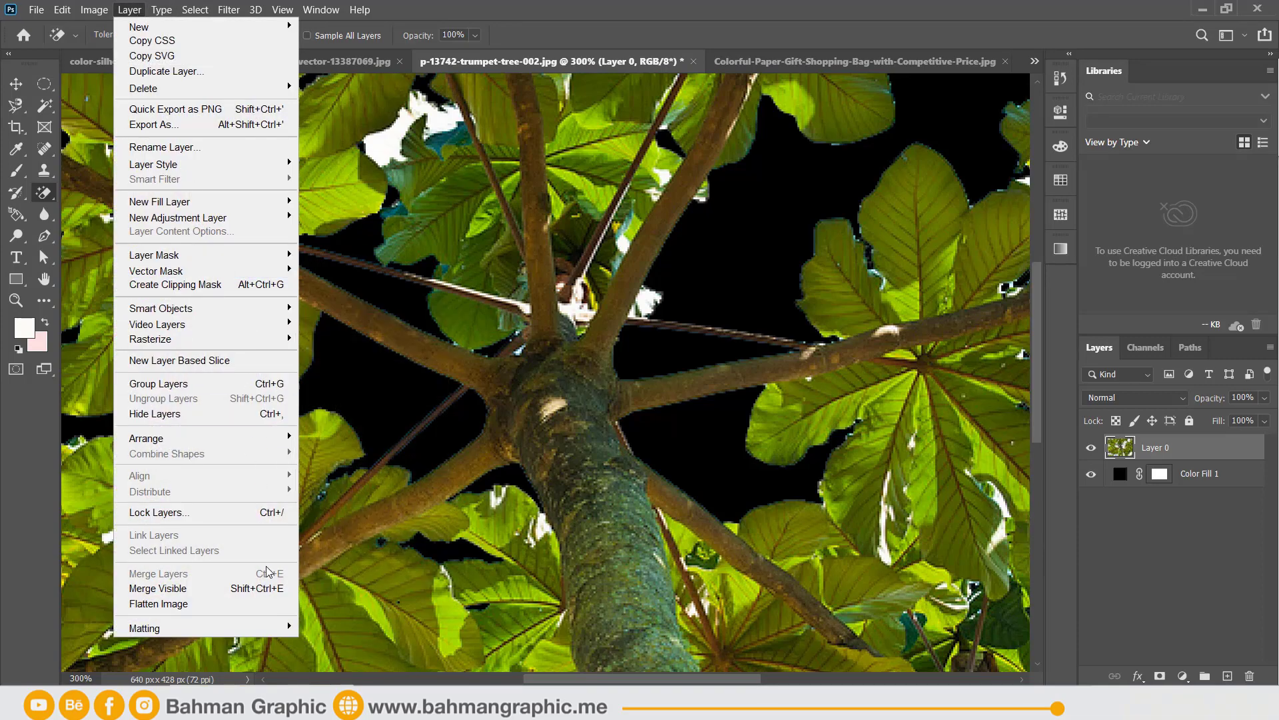
mouse_move(160, 628)
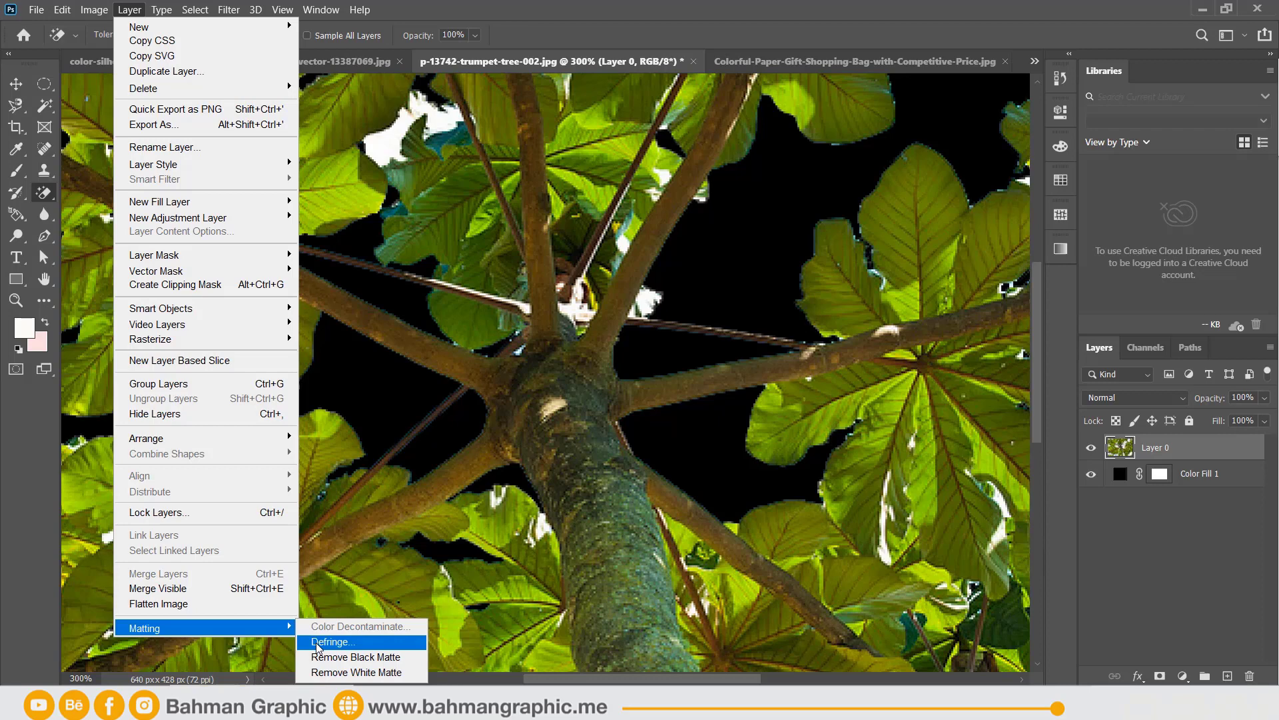
click(318, 643)
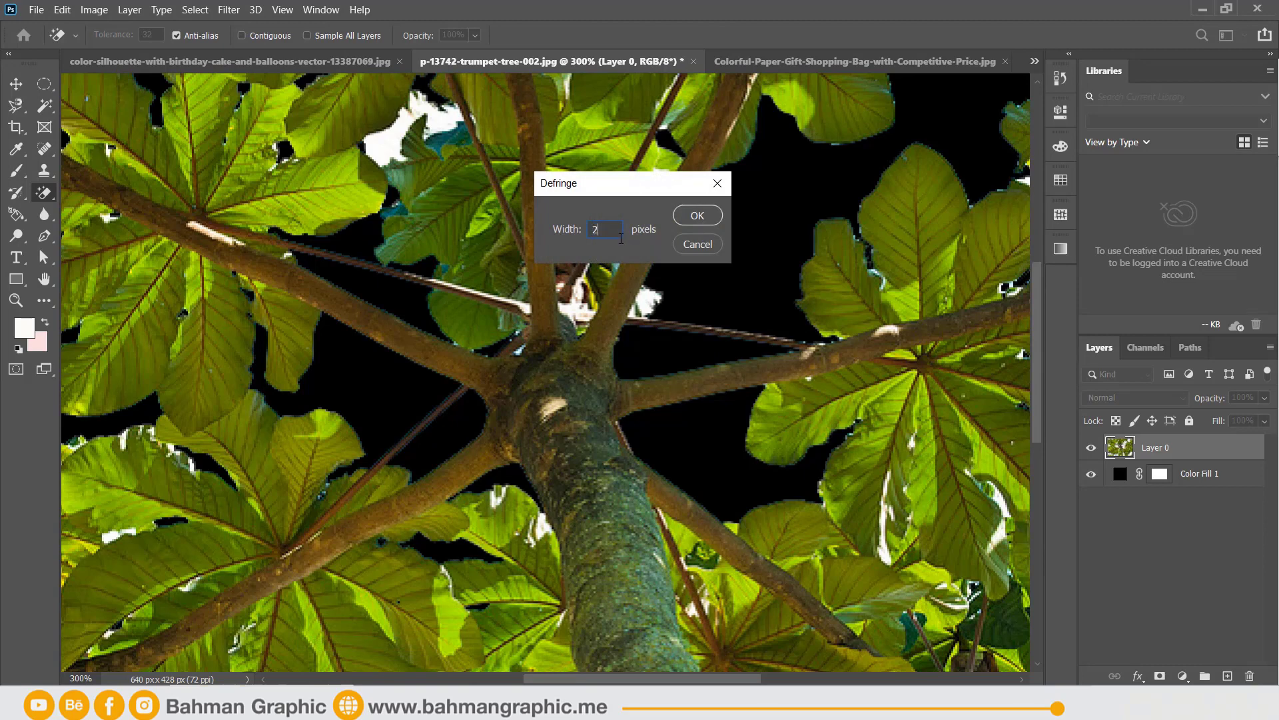
click(692, 218)
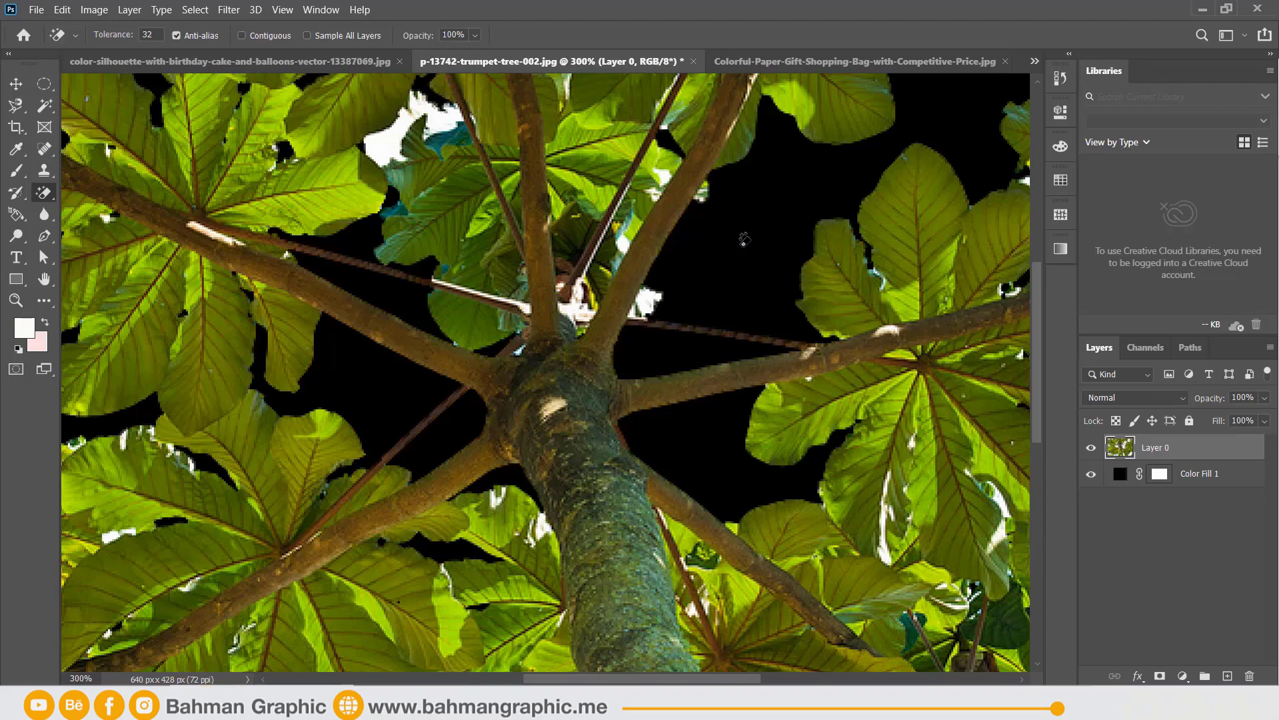
Step: Magic-erase the leftover blue and white sky patches across the whole photo
key(ctrl+minus)
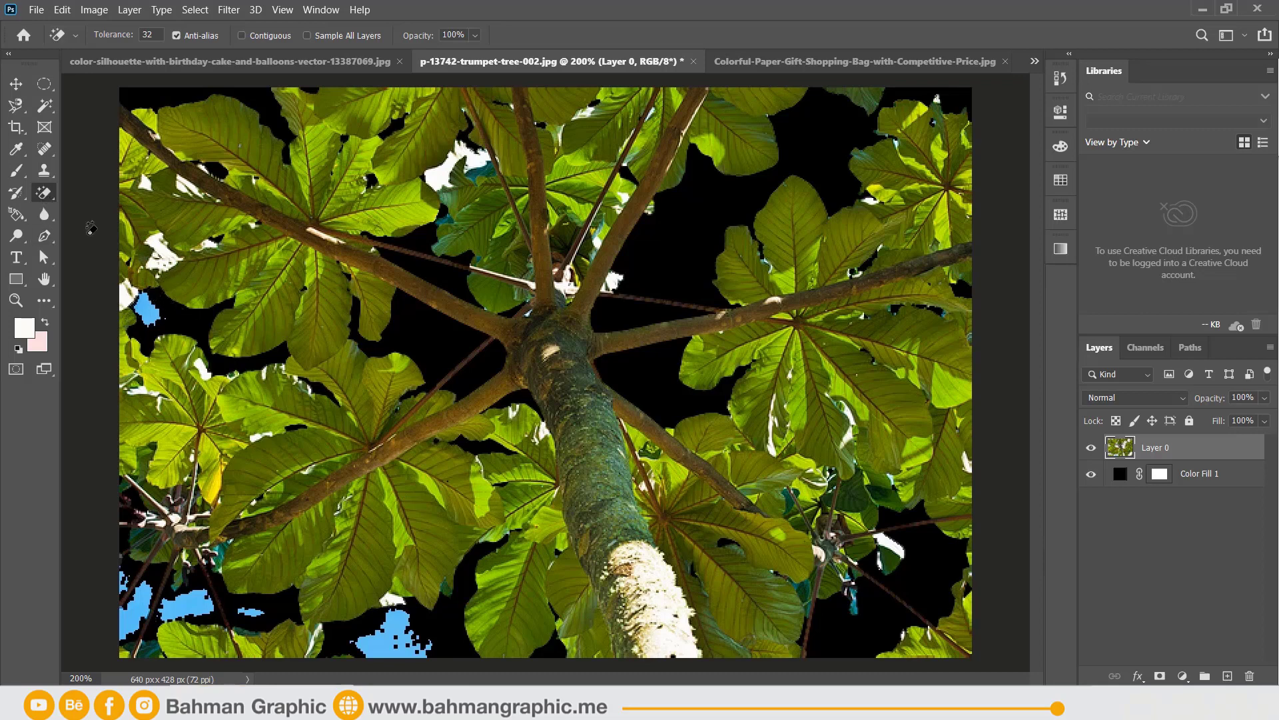
click(148, 309)
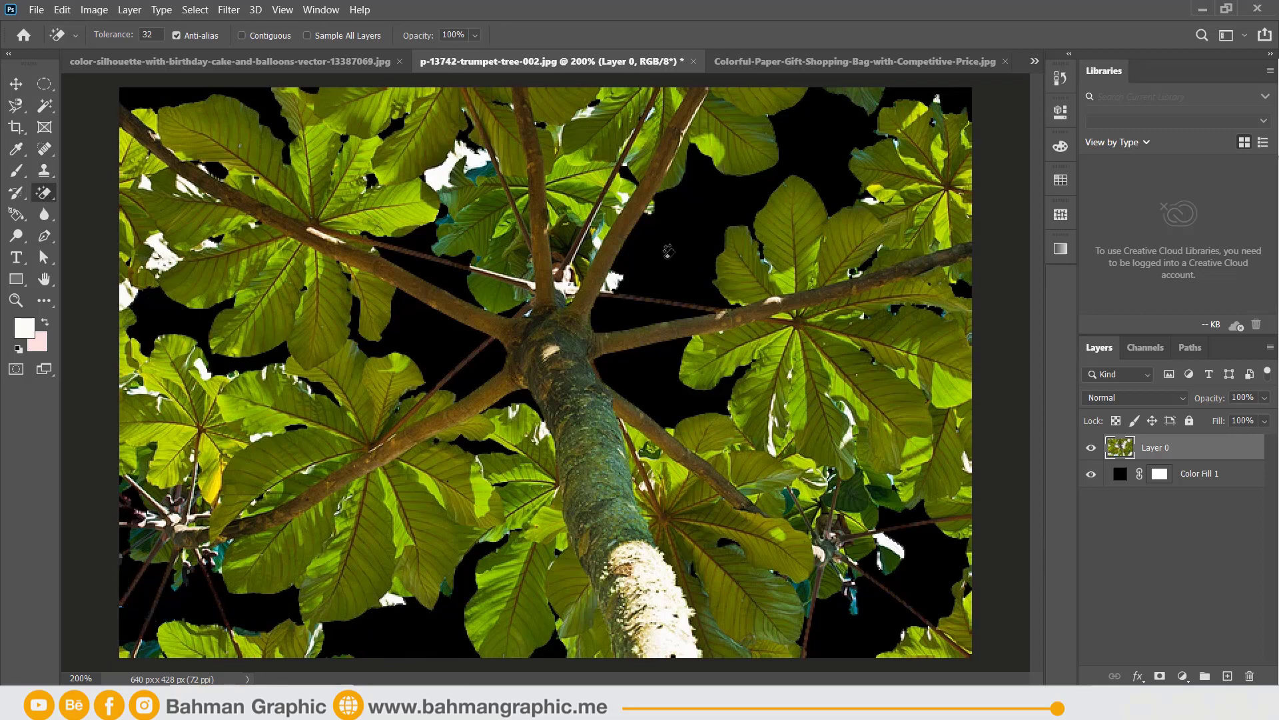
click(434, 175)
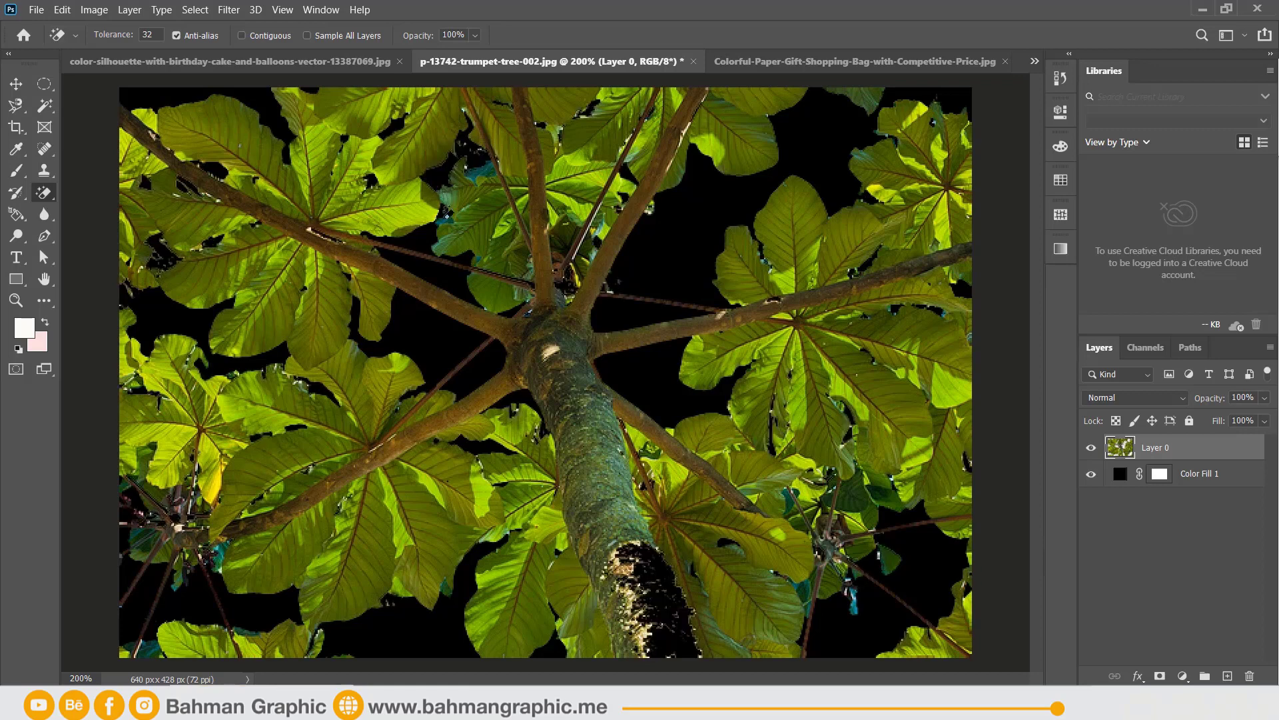